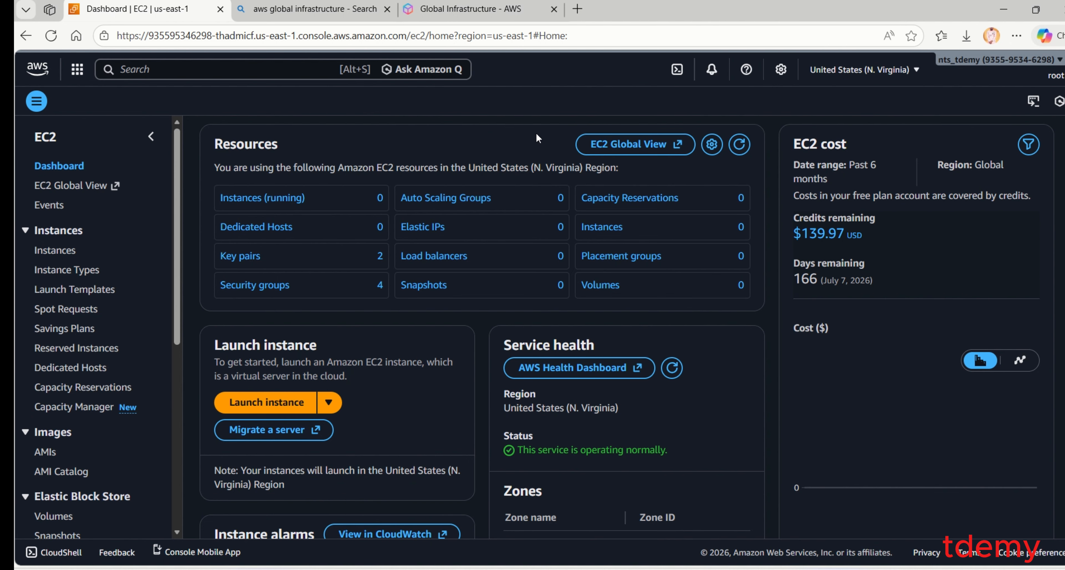
Search the services for VPC, open the VPC console, and close the two AWS global infrastructure browser tabs.
{"action": "left_click", "coordinate": [132, 69]}
{"action": "type", "text": "VPC"}
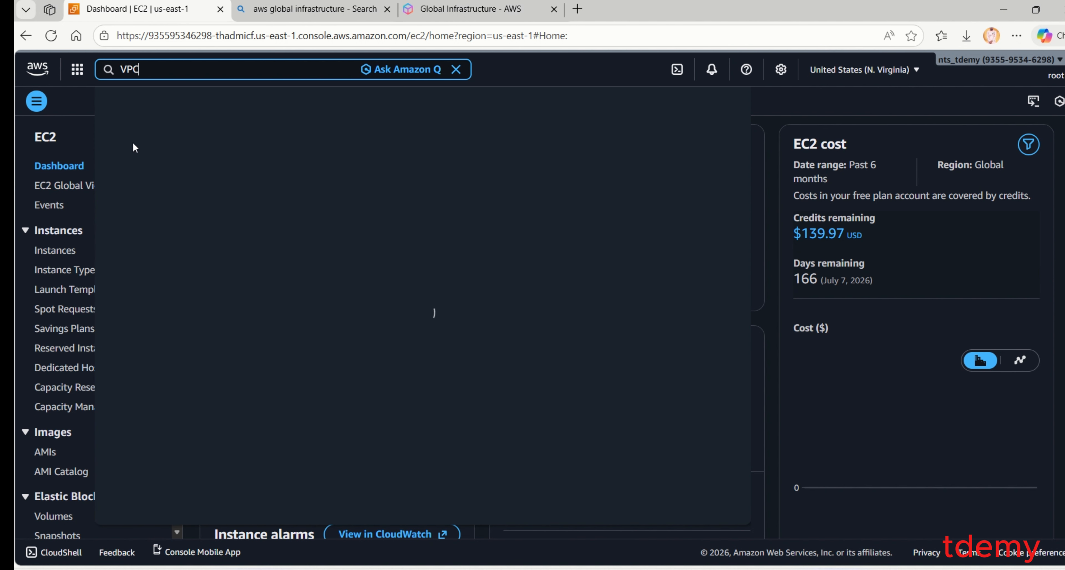
{"action": "left_click", "coordinate": [319, 146]}
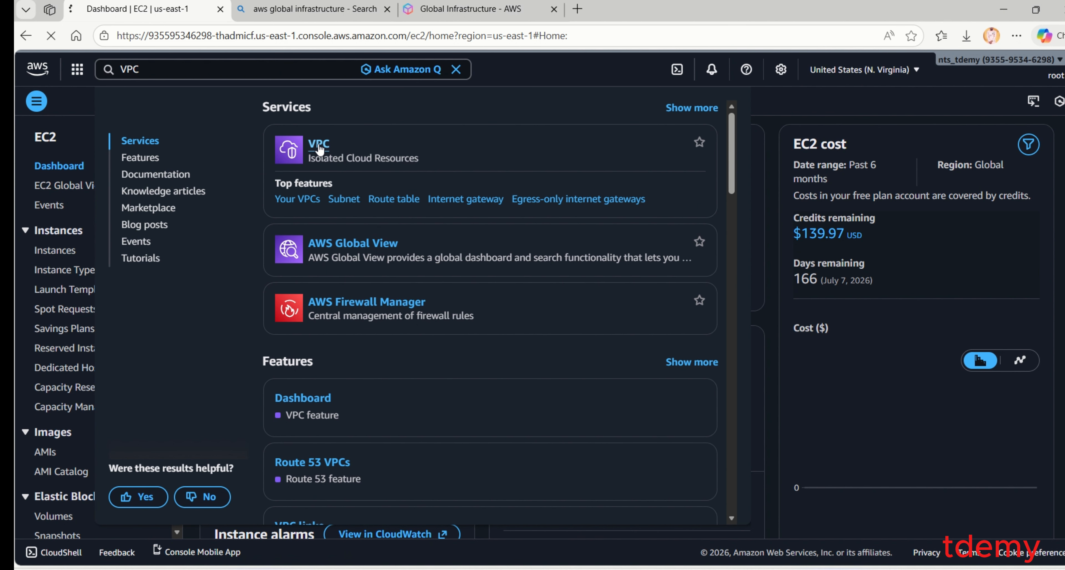
{"action": "left_click", "coordinate": [387, 9]}
{"action": "left_click", "coordinate": [387, 9]}
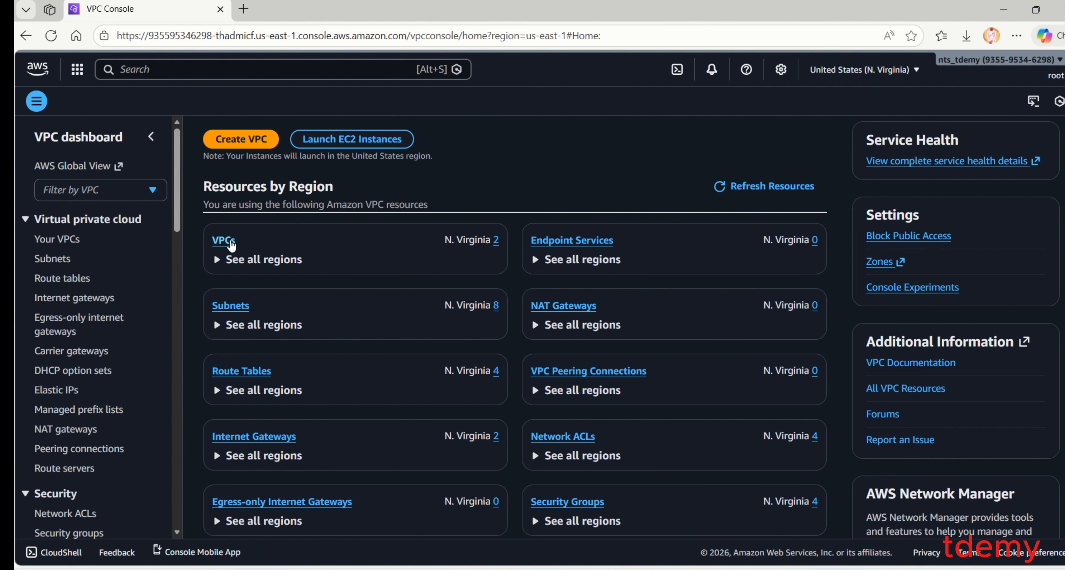
Review the VPC console's lists of subnets, internet gateways and route tables for My1stVPC.
{"action": "left_click", "coordinate": [51, 259]}
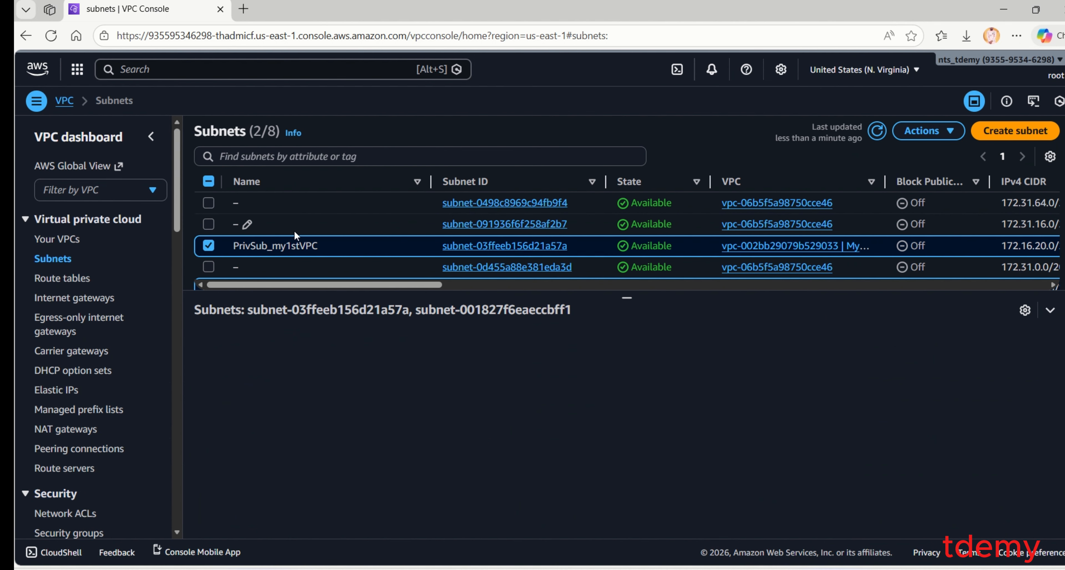
{"action": "left_click", "coordinate": [82, 298]}
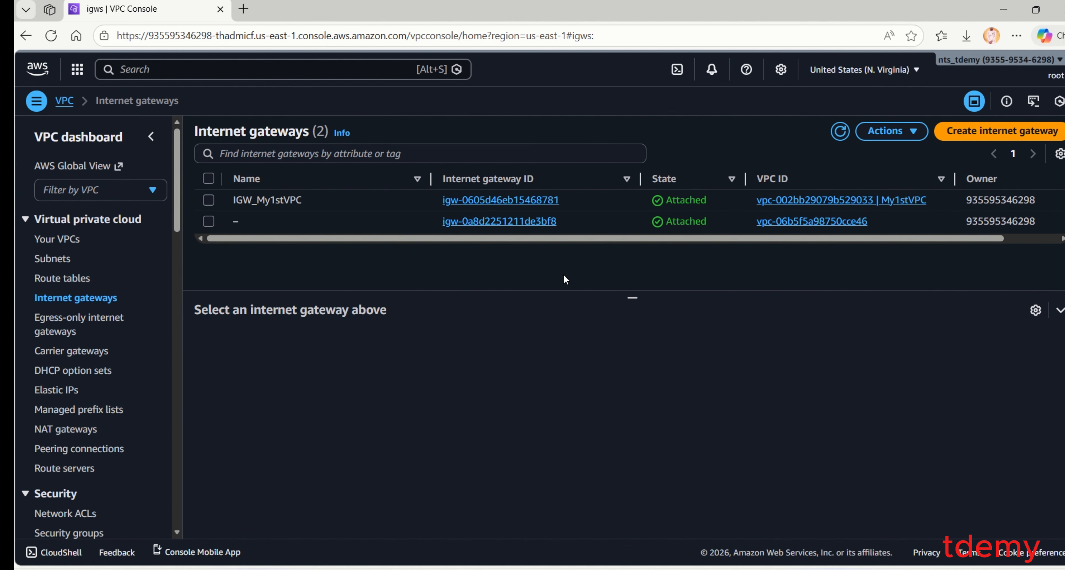
{"action": "scroll", "coordinate": [93, 347], "scroll_direction": "down", "scroll_amount": 2}
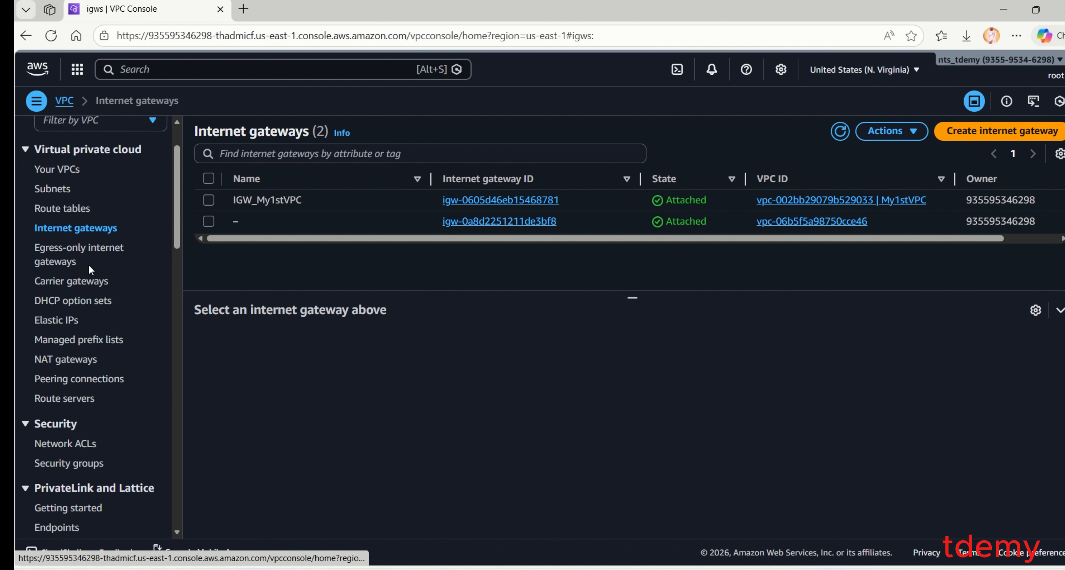
{"action": "left_click", "coordinate": [83, 210]}
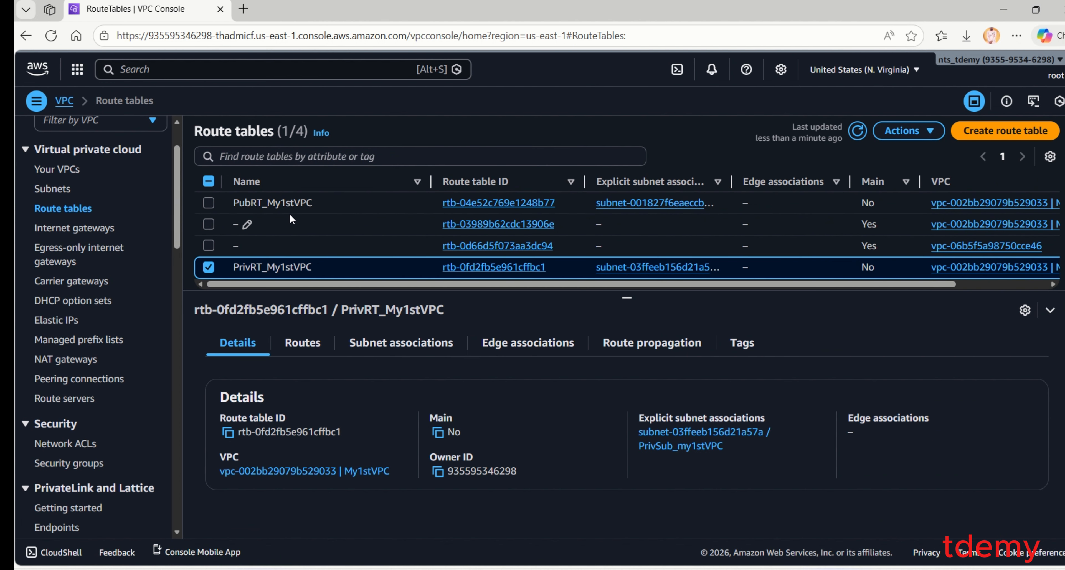
Examine the inbound and outbound rules of the network ACL PubNACL_My1stVPC.
{"action": "scroll", "coordinate": [88, 286], "scroll_direction": "down", "scroll_amount": 4}
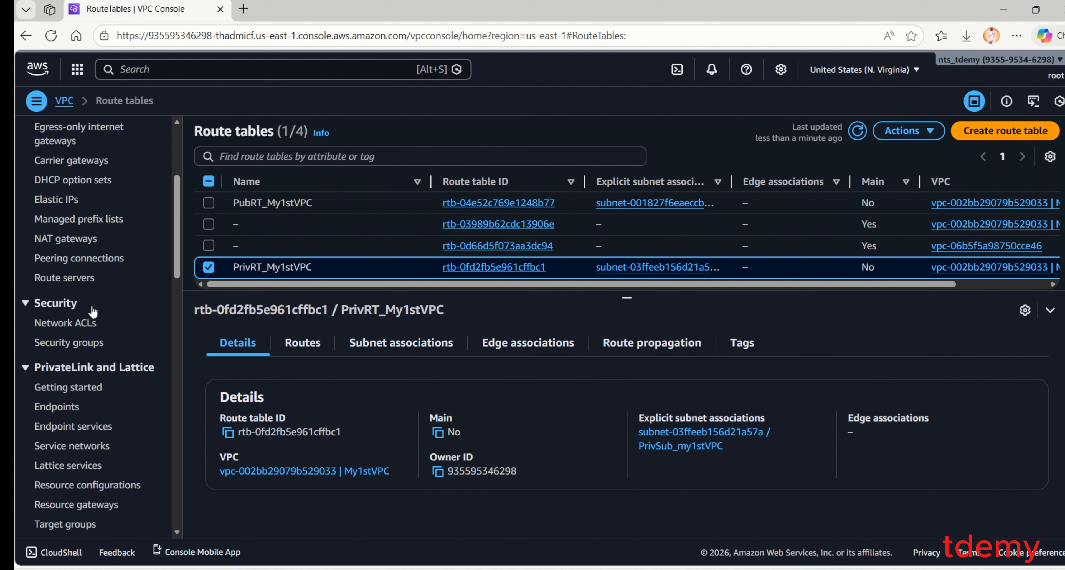
{"action": "left_click", "coordinate": [80, 306]}
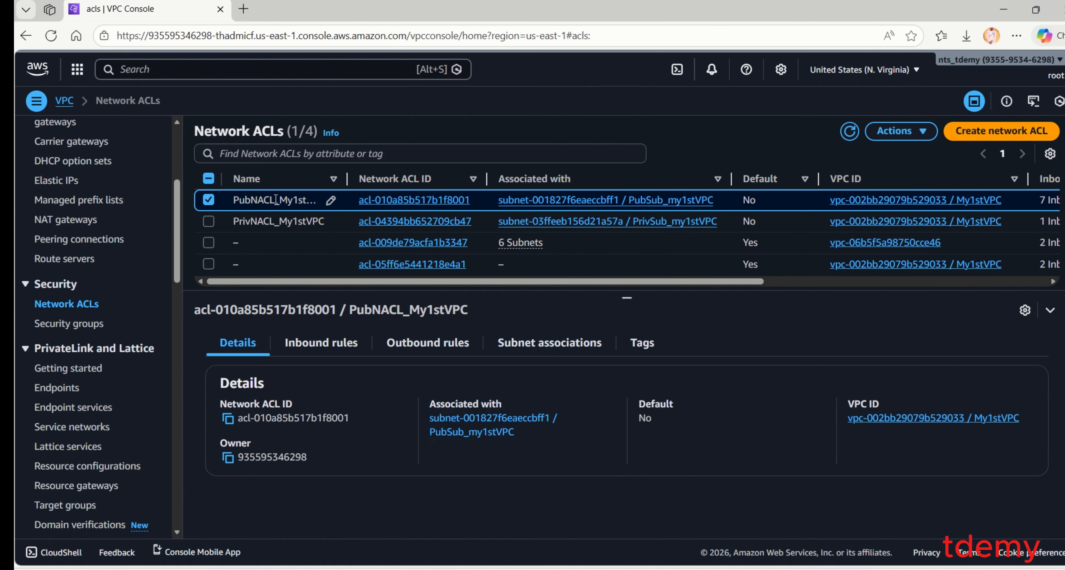
{"action": "left_click", "coordinate": [321, 342]}
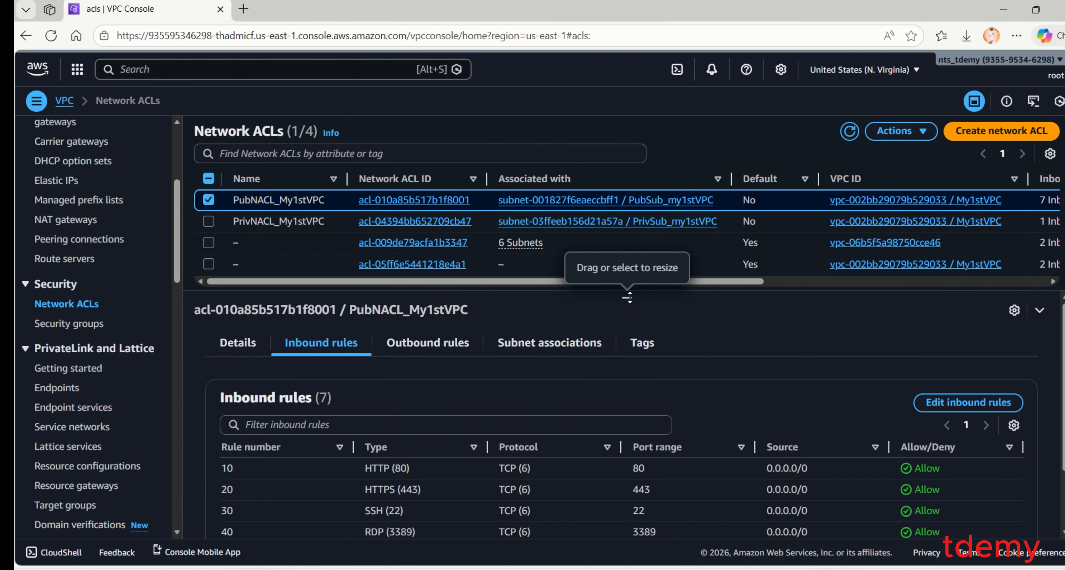
{"action": "scroll", "coordinate": [536, 415], "scroll_direction": "down", "scroll_amount": 2}
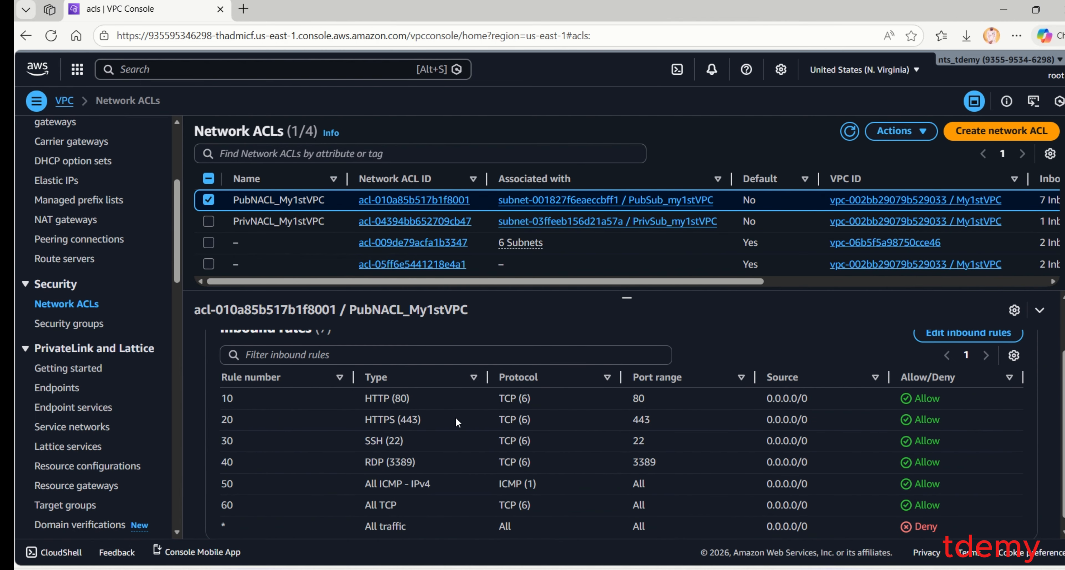
{"action": "scroll", "coordinate": [544, 439], "scroll_direction": "up", "scroll_amount": 1}
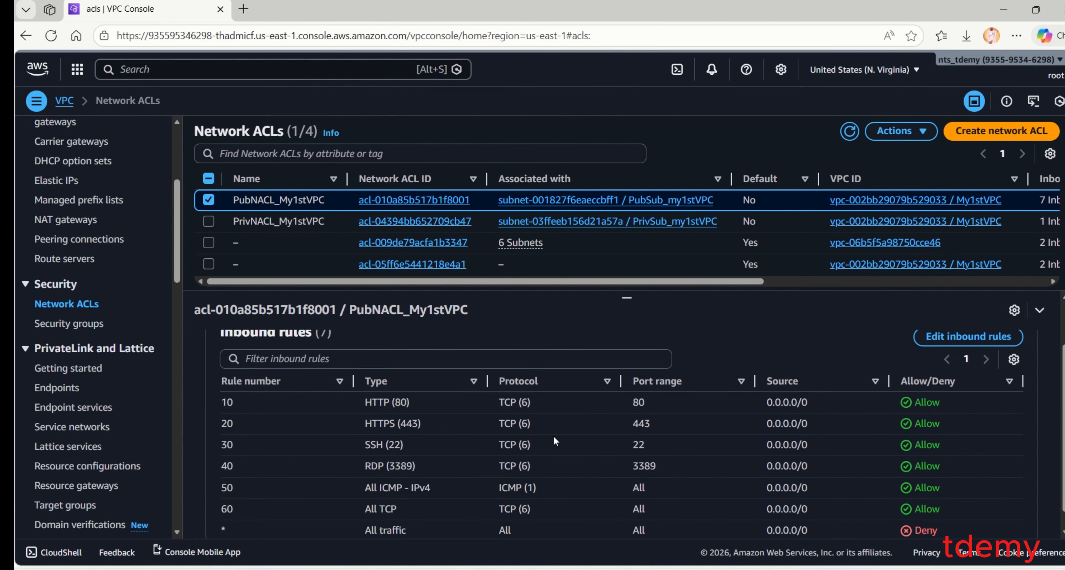
{"action": "scroll", "coordinate": [545, 438], "scroll_direction": "down", "scroll_amount": 2}
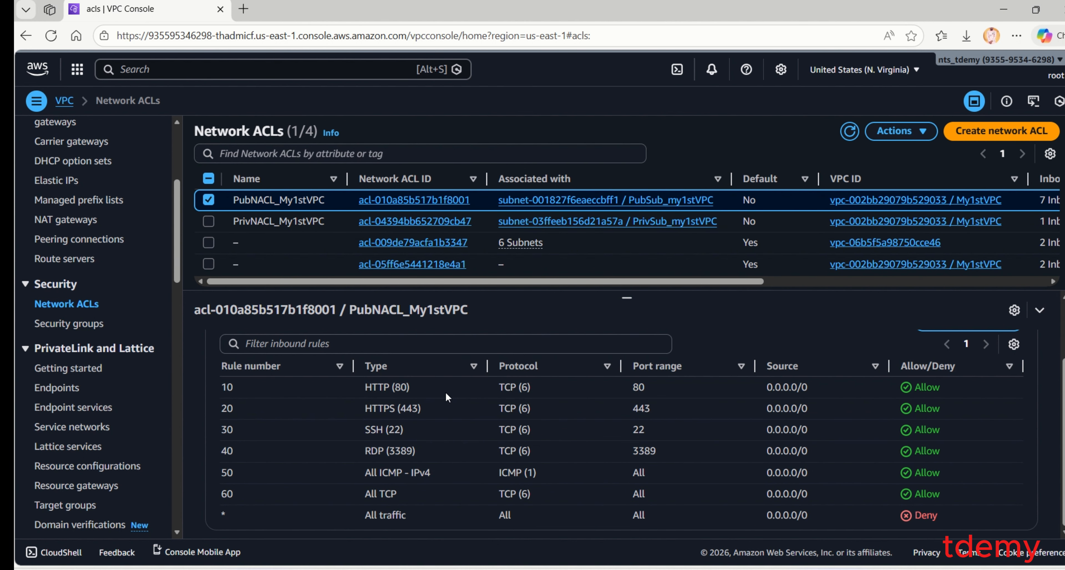
{"action": "scroll", "coordinate": [452, 415], "scroll_direction": "up", "scroll_amount": 2}
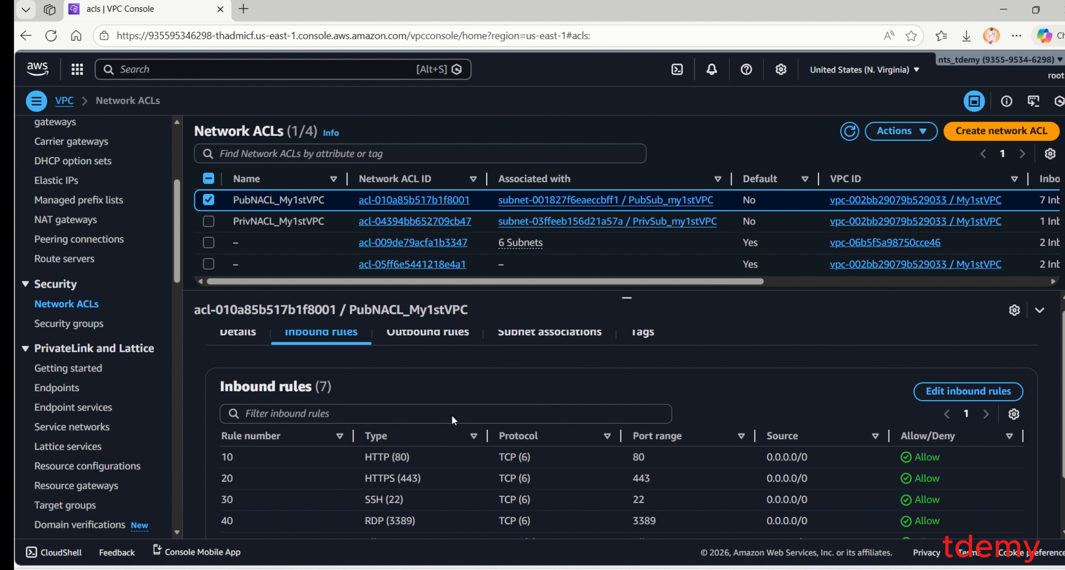
{"action": "scroll", "coordinate": [452, 414], "scroll_direction": "down", "scroll_amount": 2}
{"action": "scroll", "coordinate": [451, 393], "scroll_direction": "up", "scroll_amount": 2}
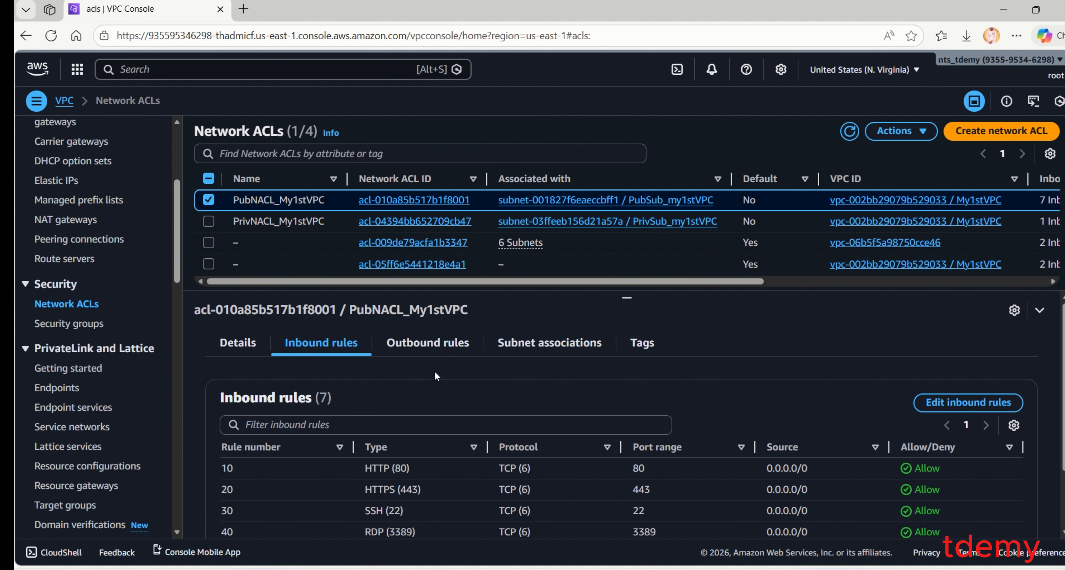
{"action": "left_click", "coordinate": [422, 346]}
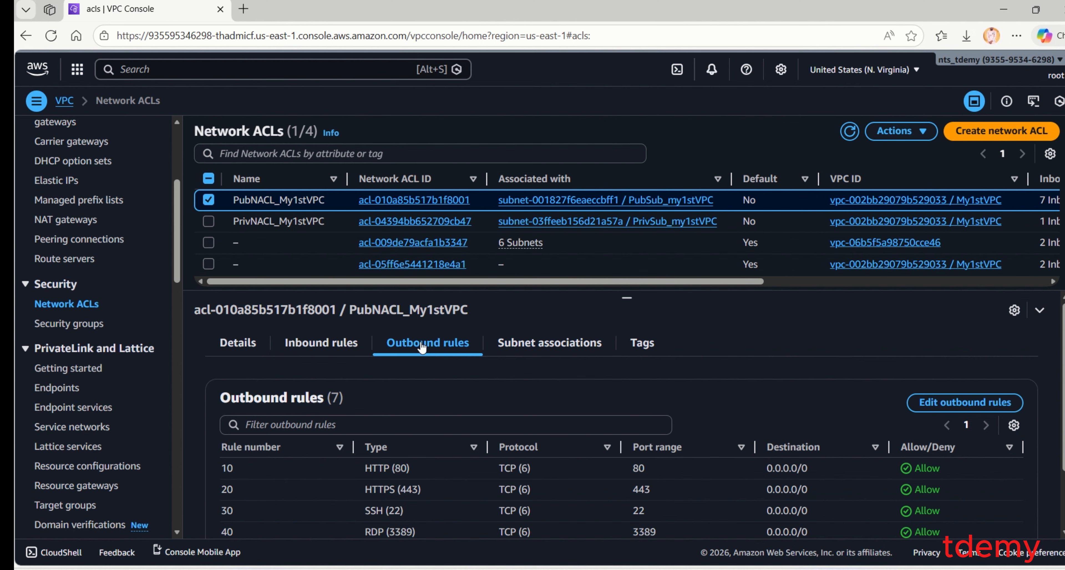
Open the security groups list and select PrivSG_My1stVPC and PubSG_My1stVPC.
{"action": "left_click", "coordinate": [72, 326]}
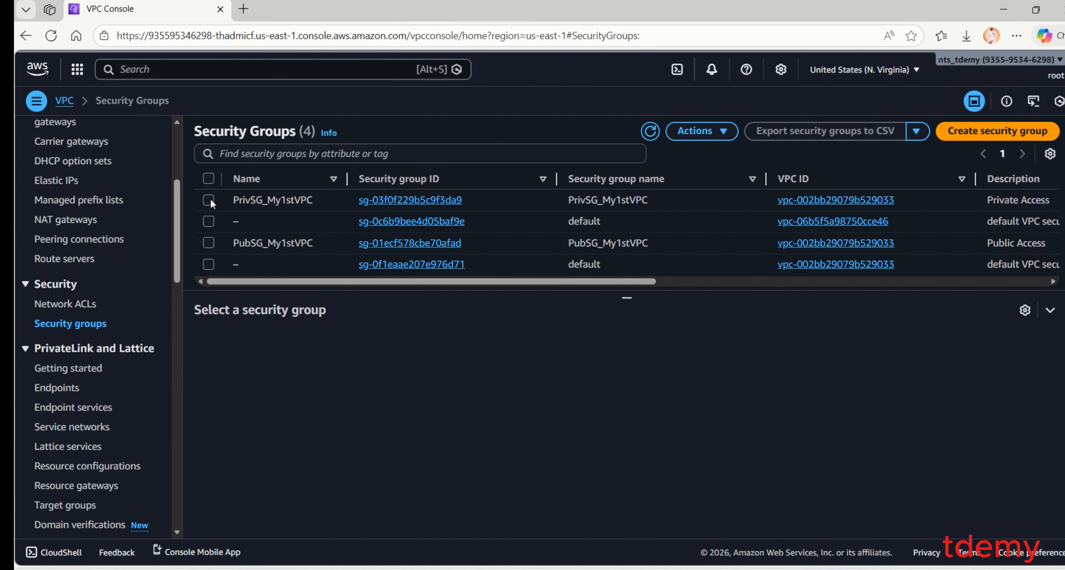
{"action": "left_click", "coordinate": [208, 200]}
{"action": "left_click", "coordinate": [209, 243]}
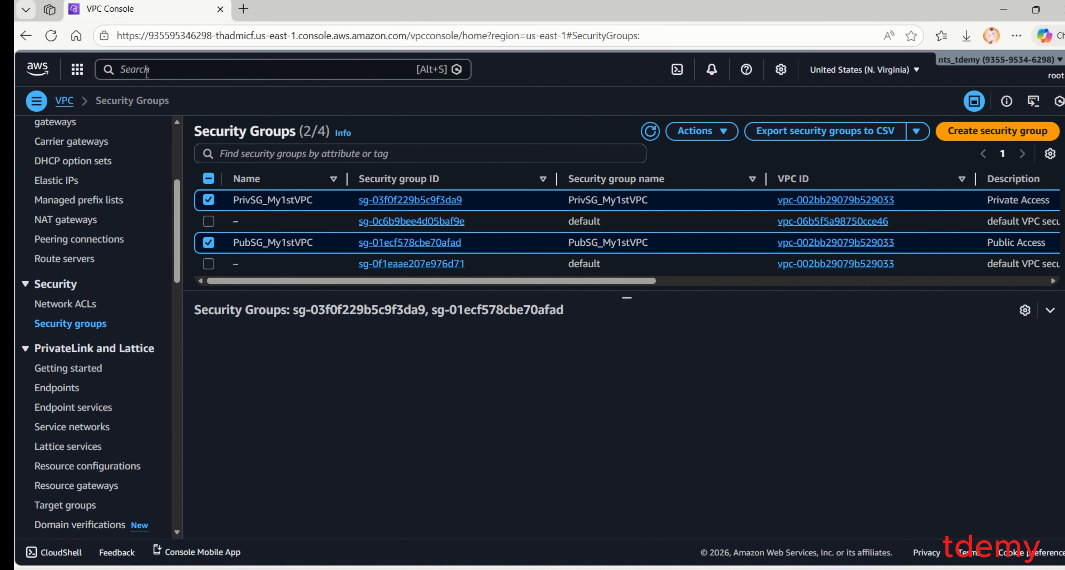
Switch to the EC2 service and read through its overview page, including the benefits and use cases.
{"action": "left_click", "coordinate": [77, 69]}
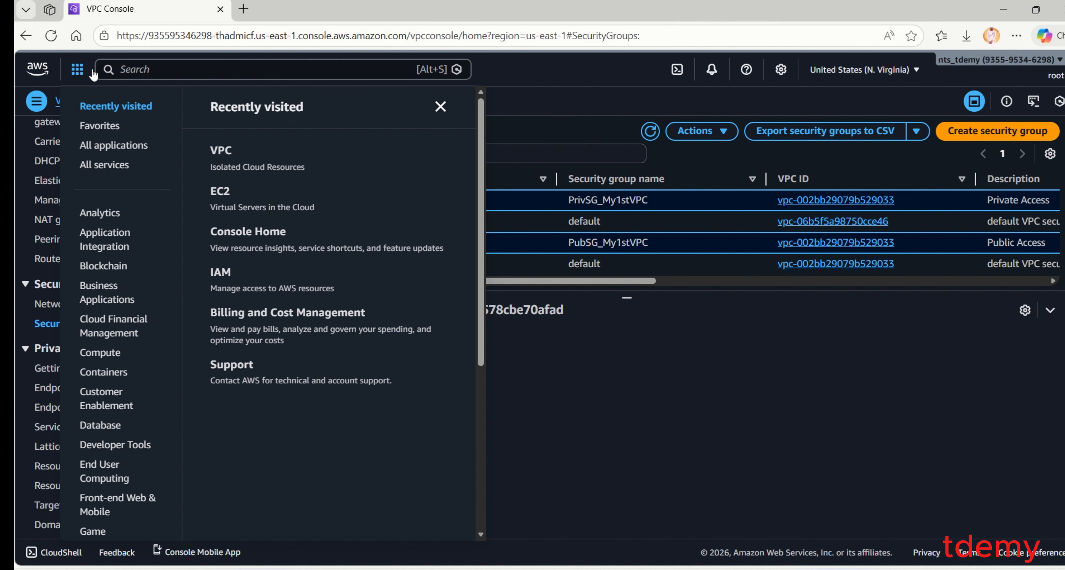
{"action": "left_click", "coordinate": [220, 191]}
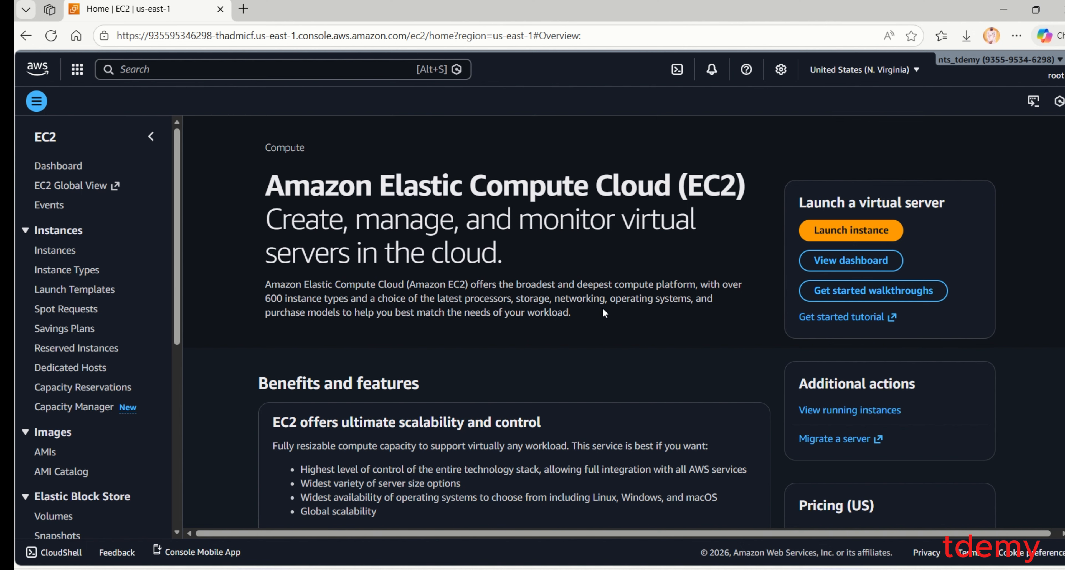
{"action": "scroll", "coordinate": [602, 309], "scroll_direction": "down", "scroll_amount": 2}
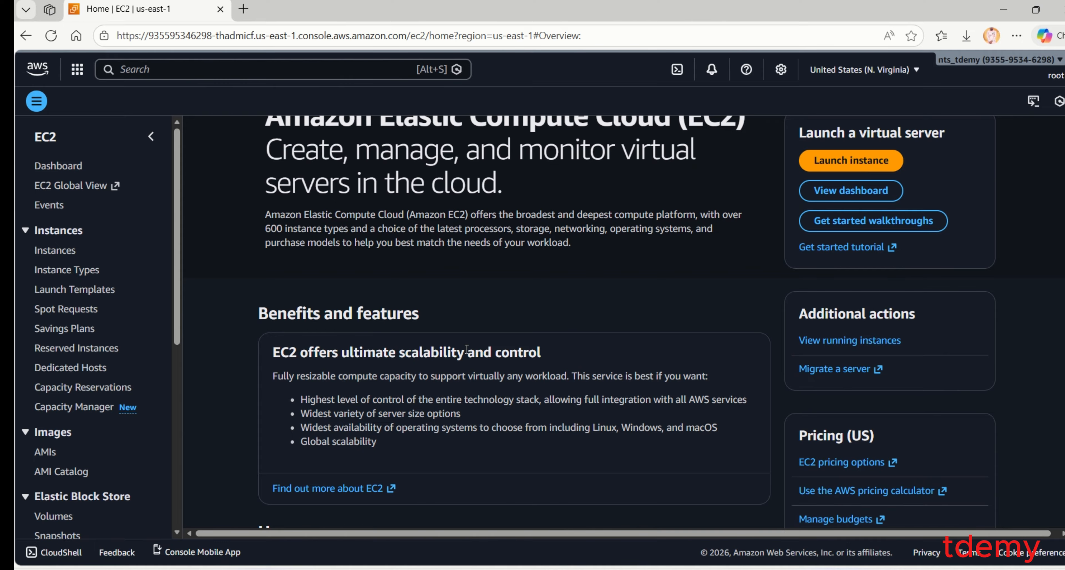
{"action": "scroll", "coordinate": [476, 357], "scroll_direction": "down", "scroll_amount": 5}
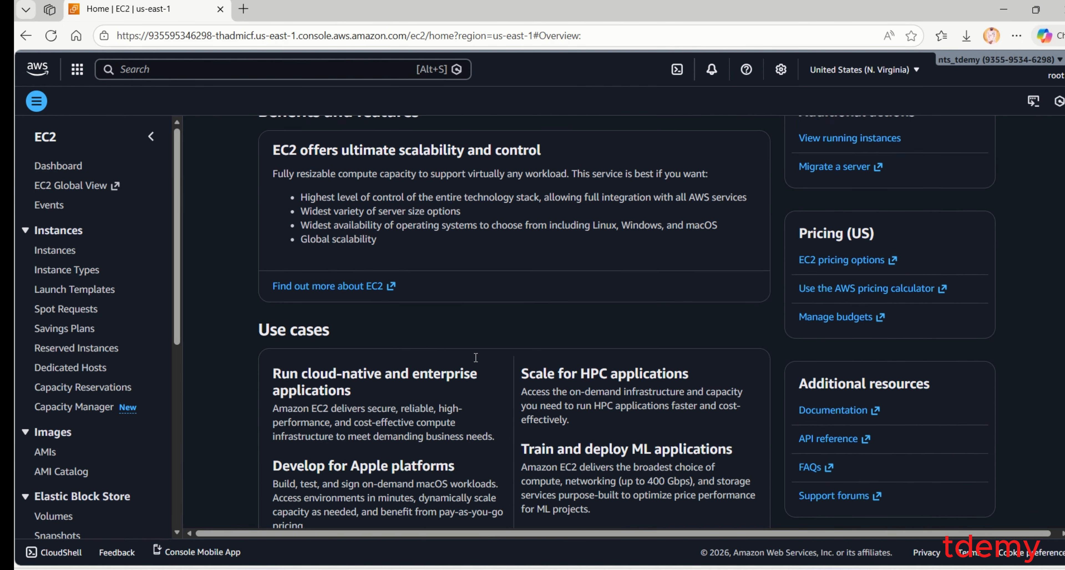
{"action": "scroll", "coordinate": [488, 296], "scroll_direction": "up", "scroll_amount": 3}
{"action": "scroll", "coordinate": [488, 297], "scroll_direction": "up", "scroll_amount": 1}
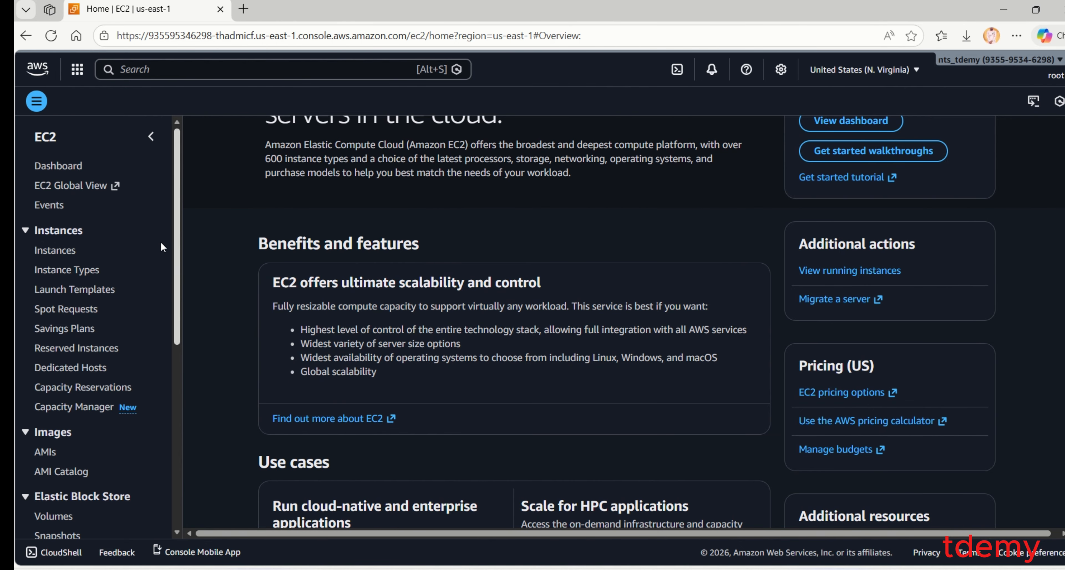
{"action": "scroll", "coordinate": [534, 279], "scroll_direction": "up", "scroll_amount": 3}
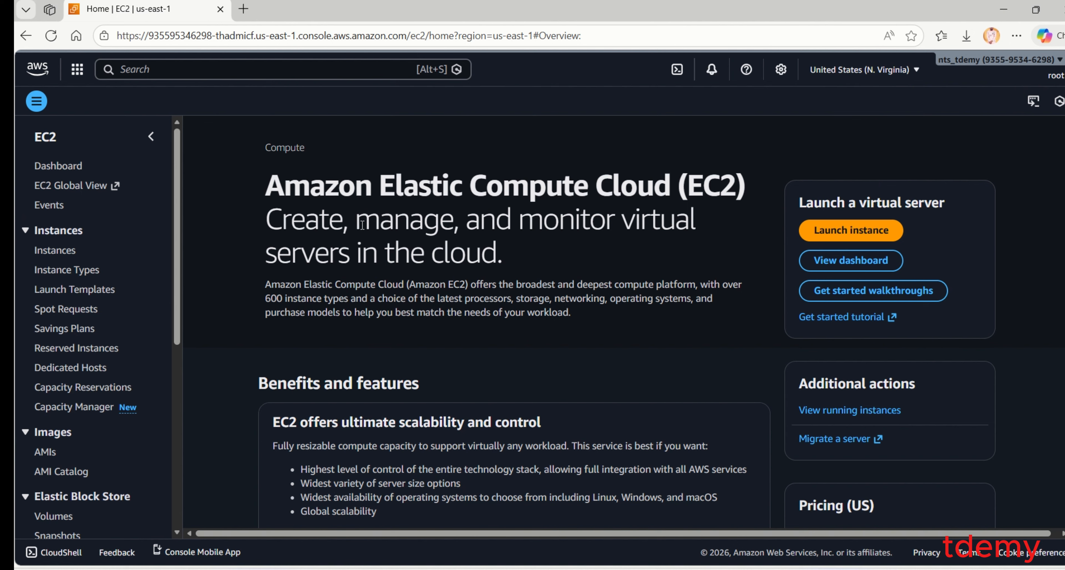
{"action": "scroll", "coordinate": [279, 233], "scroll_direction": "down", "scroll_amount": 3}
{"action": "scroll", "coordinate": [247, 231], "scroll_direction": "up", "scroll_amount": 3}
Open the EC2 instance types list, enlarge the table area slightly, and browse the available types and their specifications.
{"action": "left_click", "coordinate": [71, 274]}
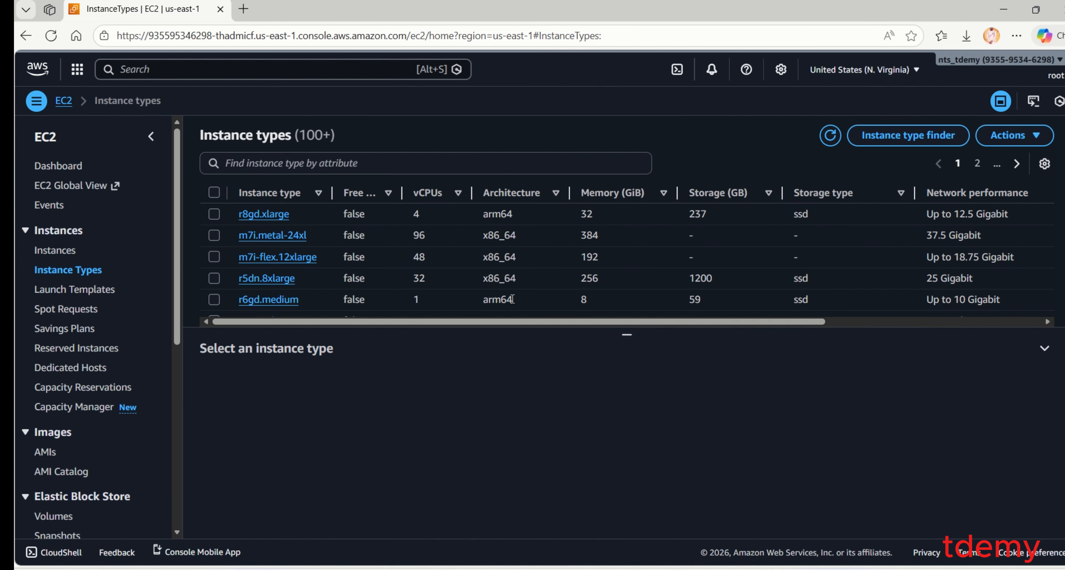
{"action": "left_click_drag", "start_coordinate": [627, 333], "coordinate": [627, 350]}
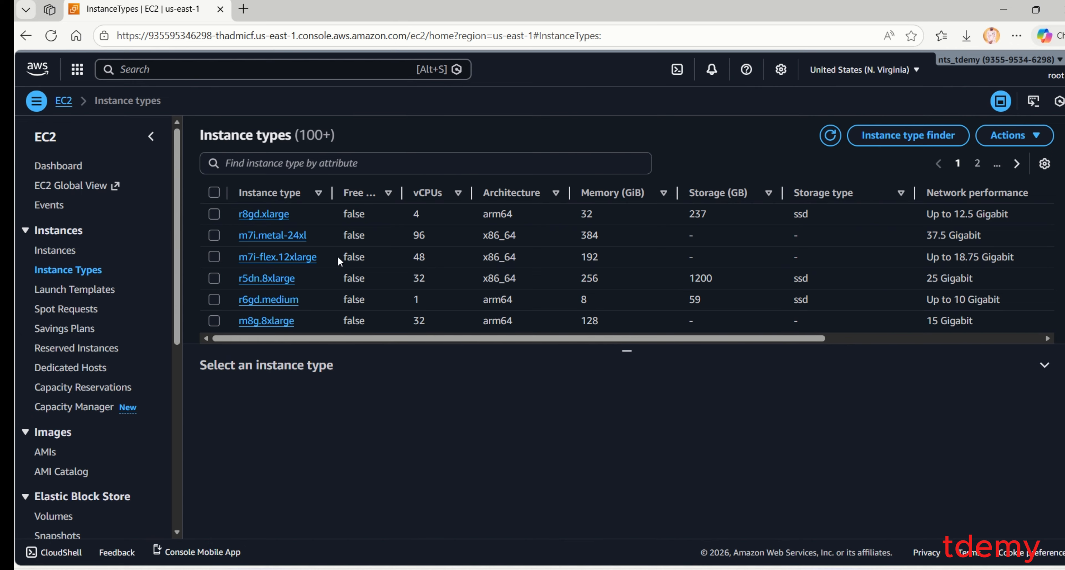
{"action": "scroll", "coordinate": [338, 247], "scroll_direction": "down", "scroll_amount": 5}
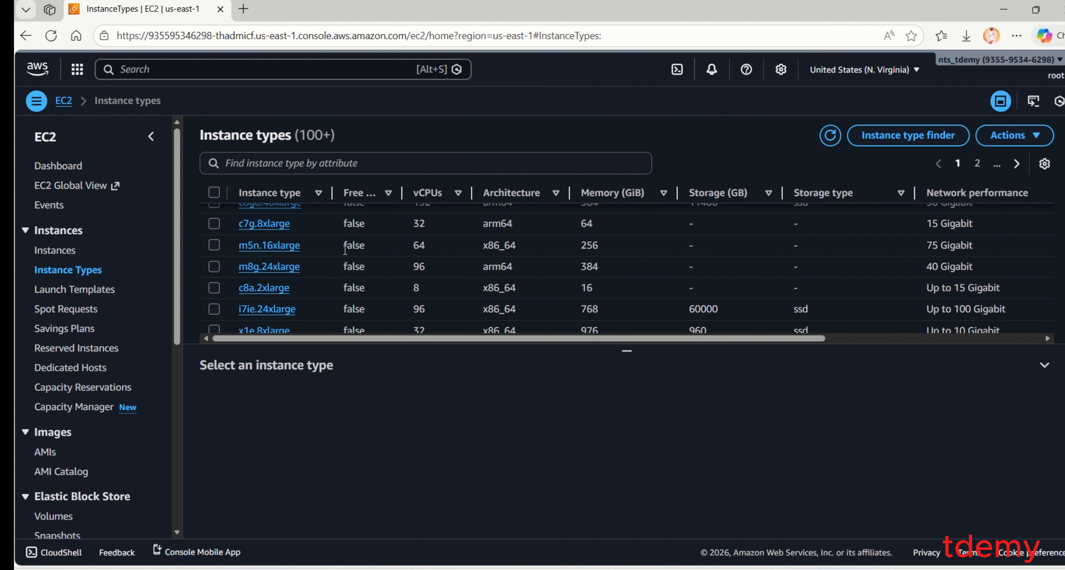
{"action": "scroll", "coordinate": [338, 246], "scroll_direction": "down", "scroll_amount": 5}
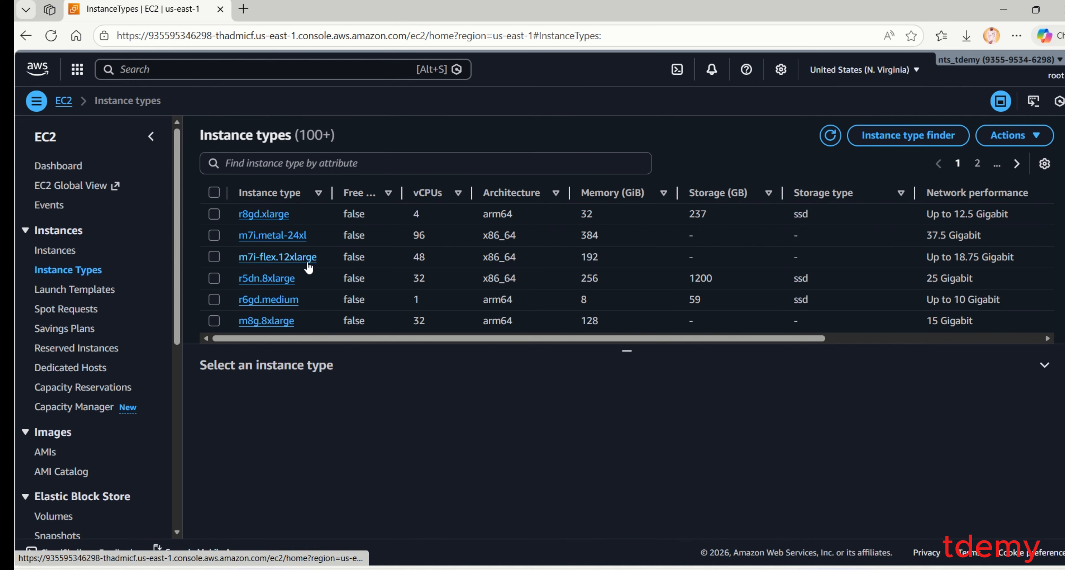
{"action": "scroll", "coordinate": [308, 266], "scroll_direction": "down", "scroll_amount": 1}
{"action": "scroll", "coordinate": [308, 261], "scroll_direction": "up", "scroll_amount": 1}
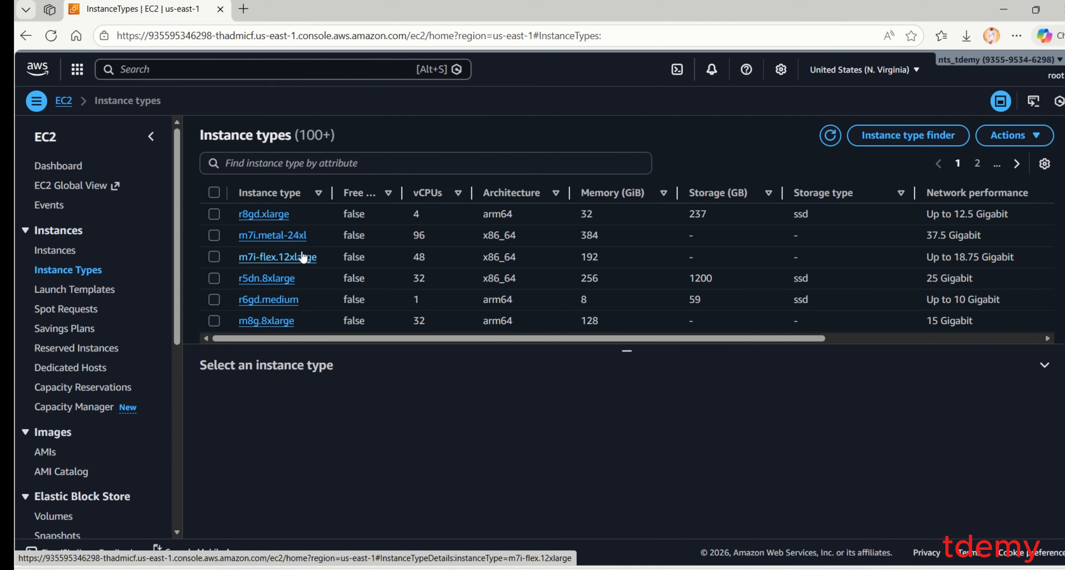
{"action": "scroll", "coordinate": [401, 284], "scroll_direction": "down", "scroll_amount": 6}
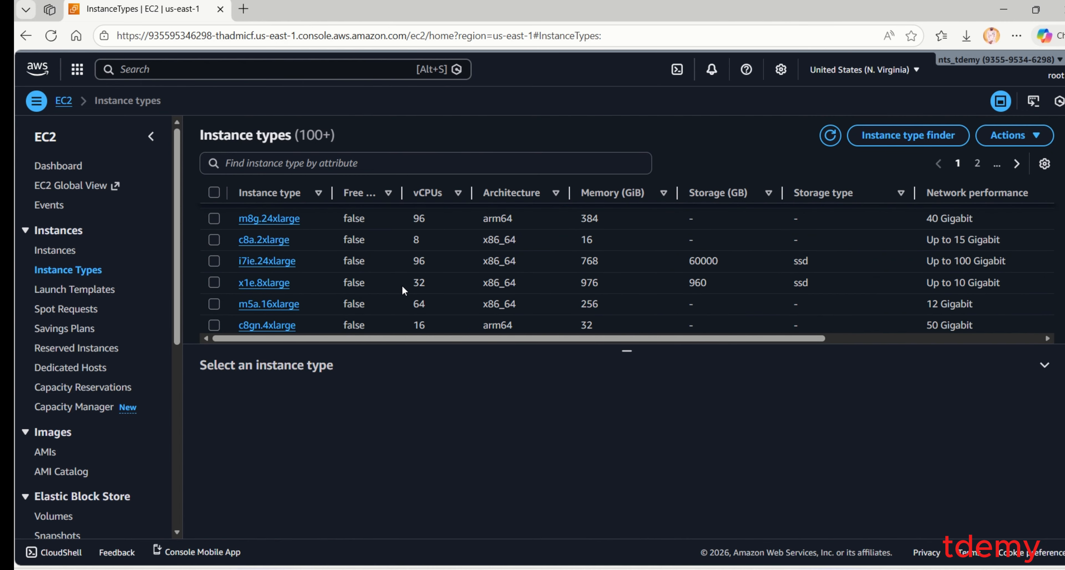
View the EC2 Savings Plans page and the list of Amazon Machine Images owned by the account.
{"action": "scroll", "coordinate": [92, 314], "scroll_direction": "down", "scroll_amount": 2}
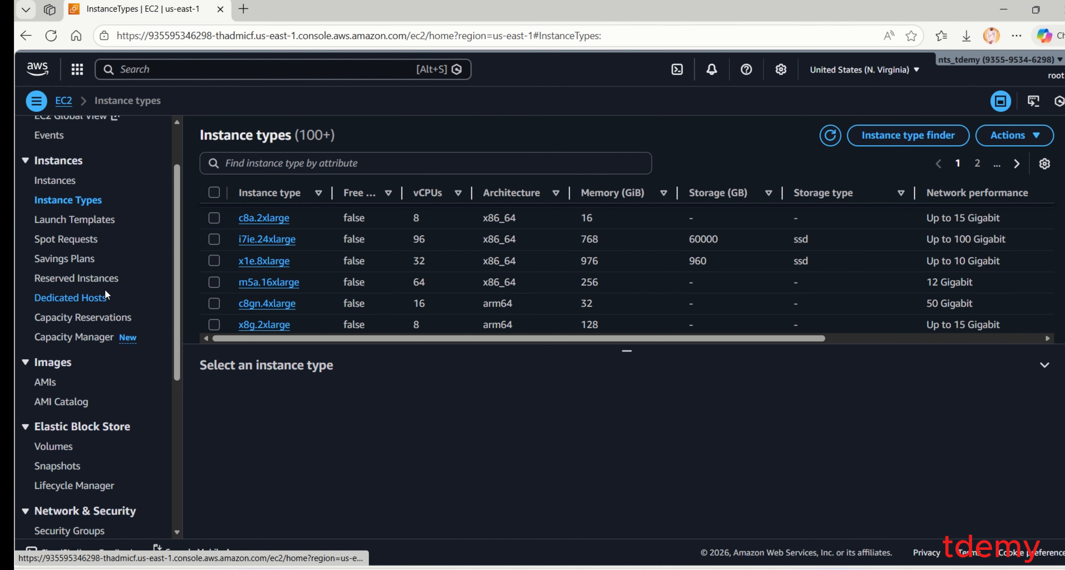
{"action": "left_click", "coordinate": [81, 261]}
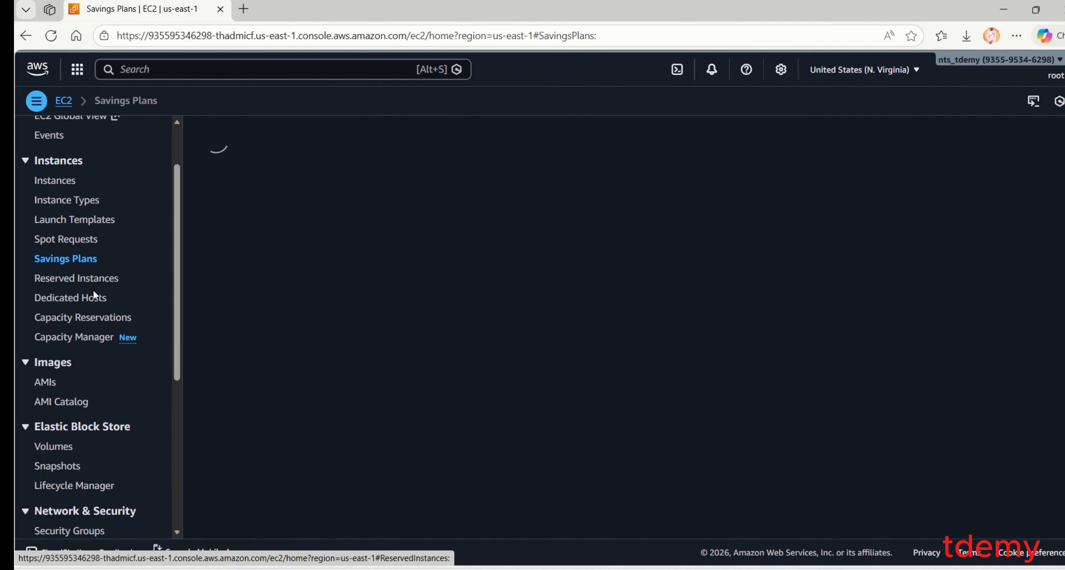
{"action": "scroll", "coordinate": [85, 301], "scroll_direction": "down", "scroll_amount": 2}
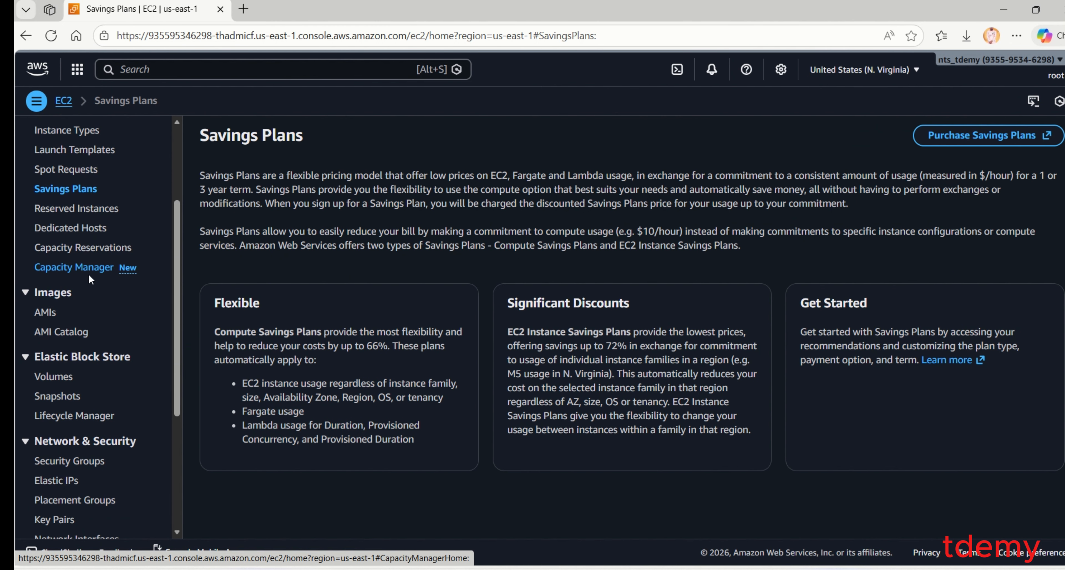
{"action": "scroll", "coordinate": [88, 298], "scroll_direction": "down", "scroll_amount": 2}
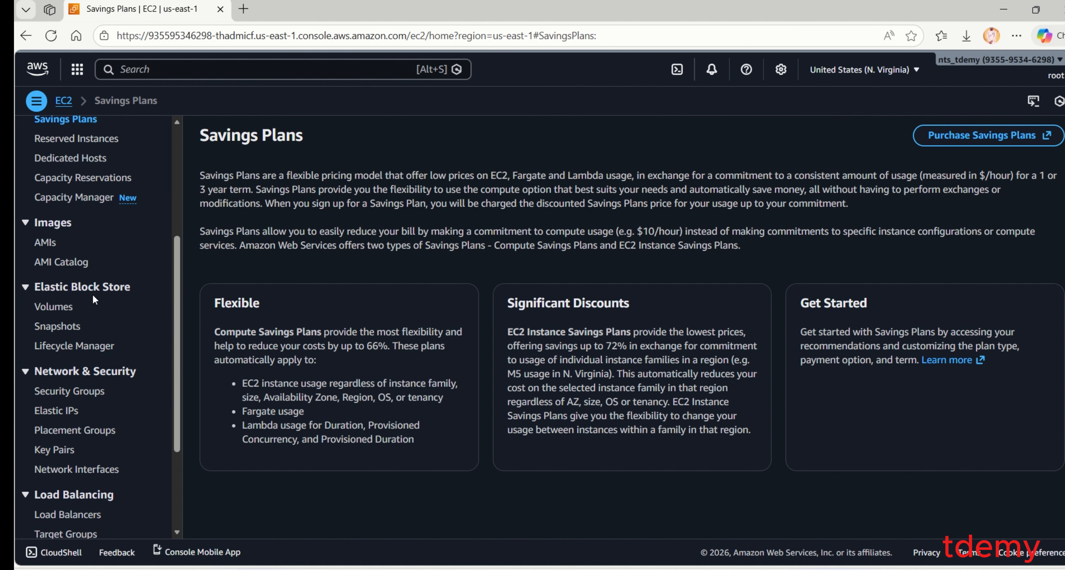
{"action": "left_click", "coordinate": [45, 243]}
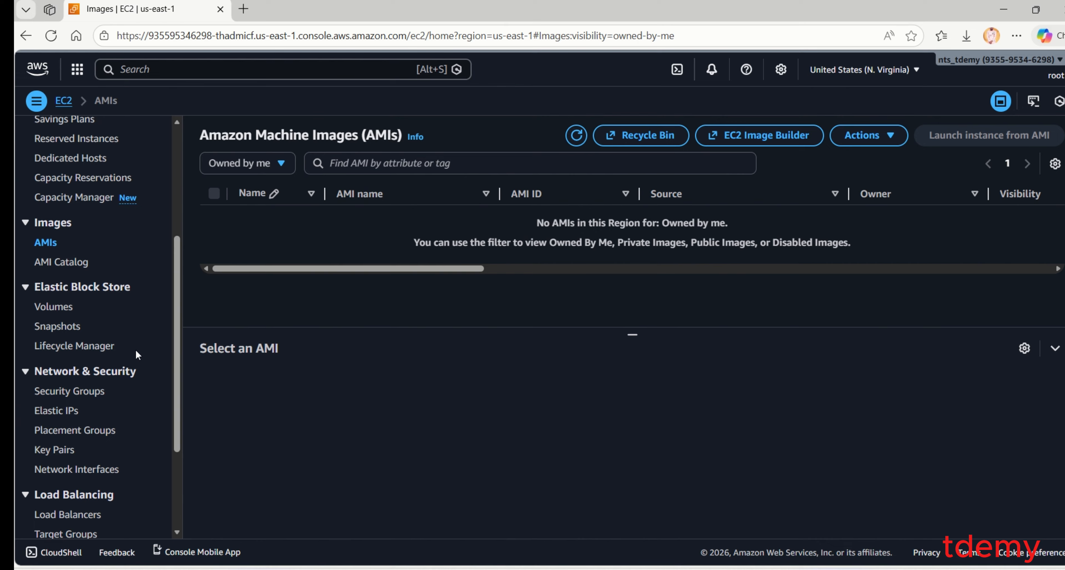
Review the remaining EC2 navigation sections, open the load balancers page, and compare the Application, Network and Gateway types offered for creation.
{"action": "scroll", "coordinate": [130, 324], "scroll_direction": "down", "scroll_amount": 2}
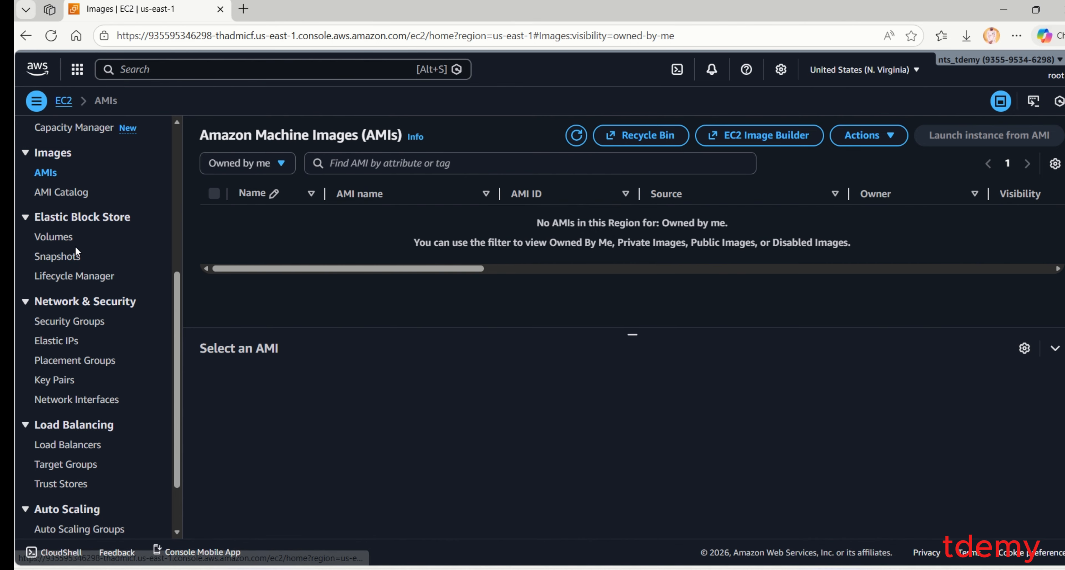
{"action": "scroll", "coordinate": [97, 284], "scroll_direction": "down", "scroll_amount": 2}
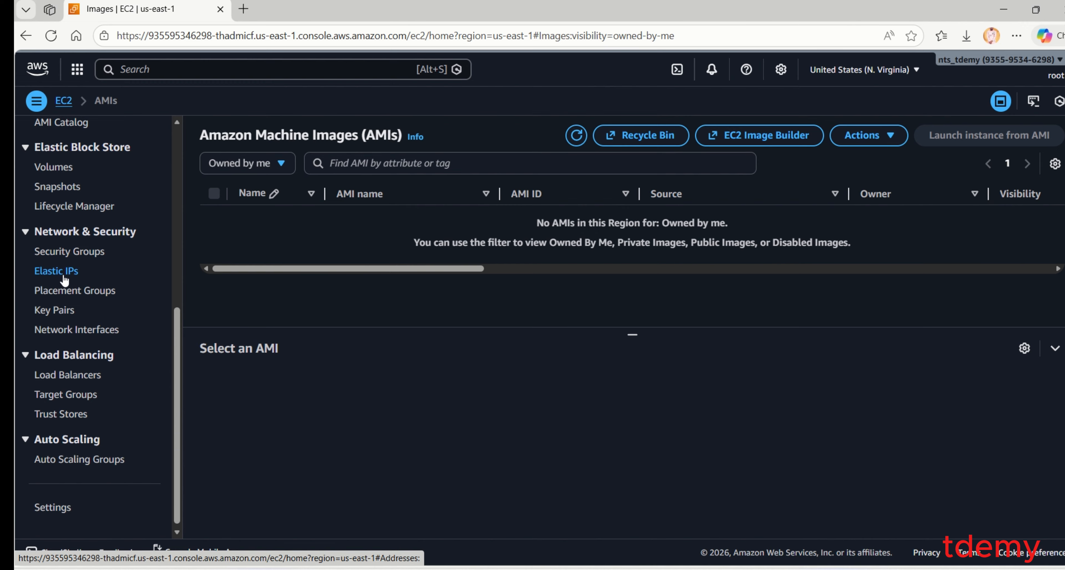
{"action": "scroll", "coordinate": [88, 281], "scroll_direction": "down", "scroll_amount": 1}
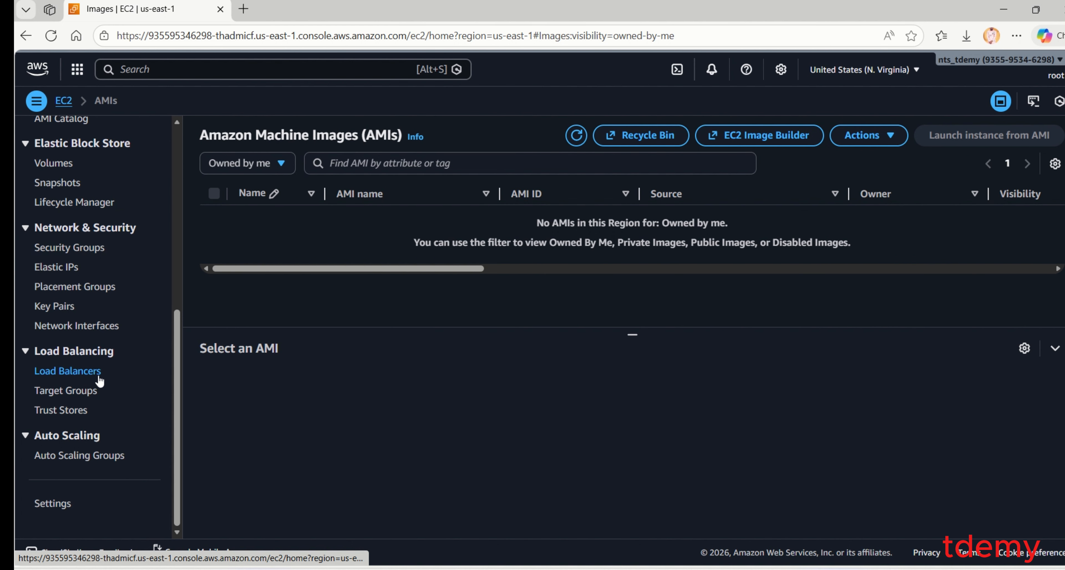
{"action": "left_click", "coordinate": [88, 373]}
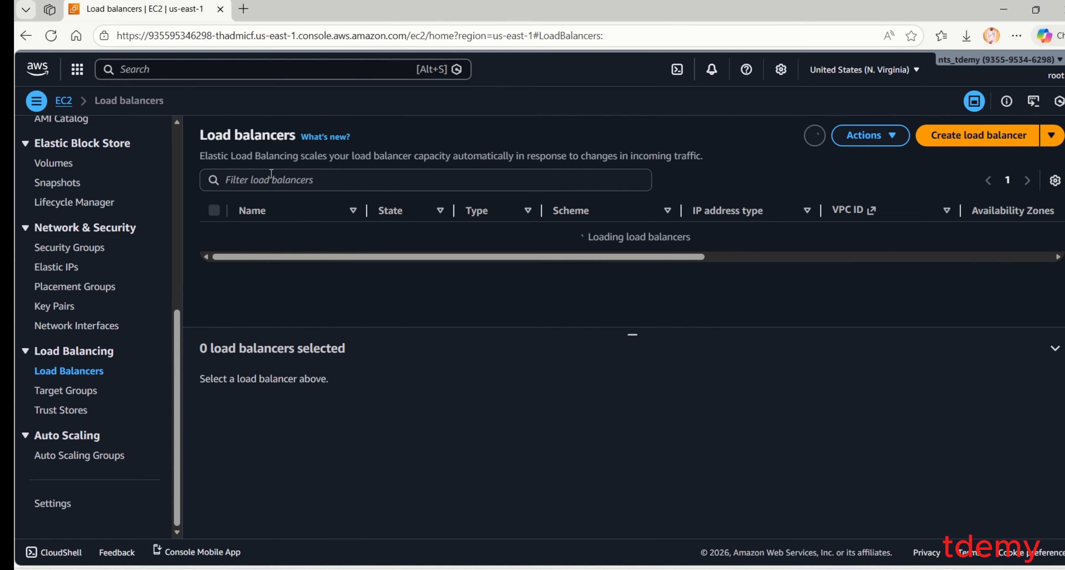
{"action": "left_click", "coordinate": [988, 137]}
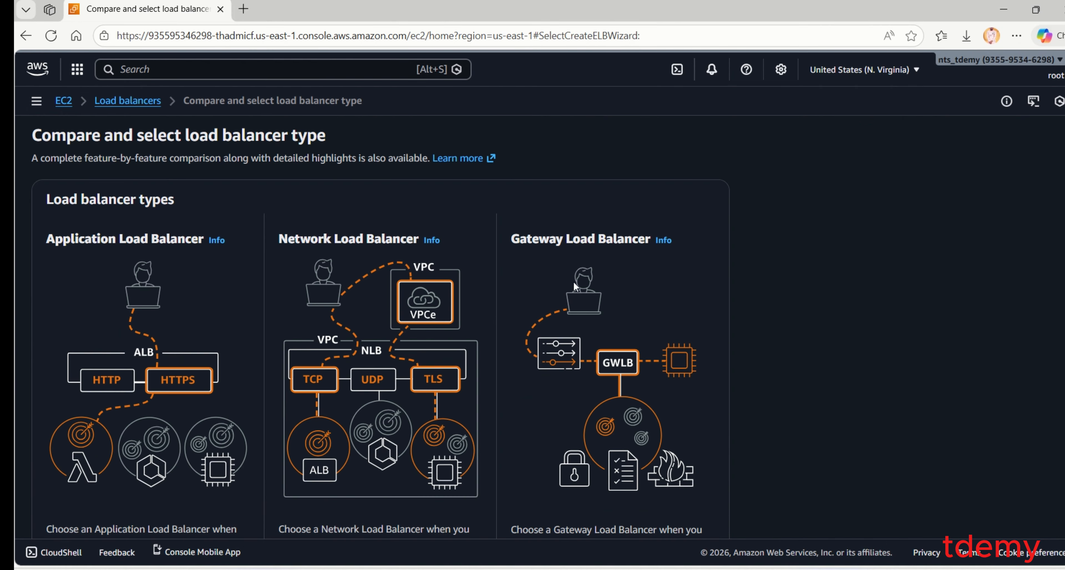
{"action": "scroll", "coordinate": [483, 352], "scroll_direction": "down", "scroll_amount": 5}
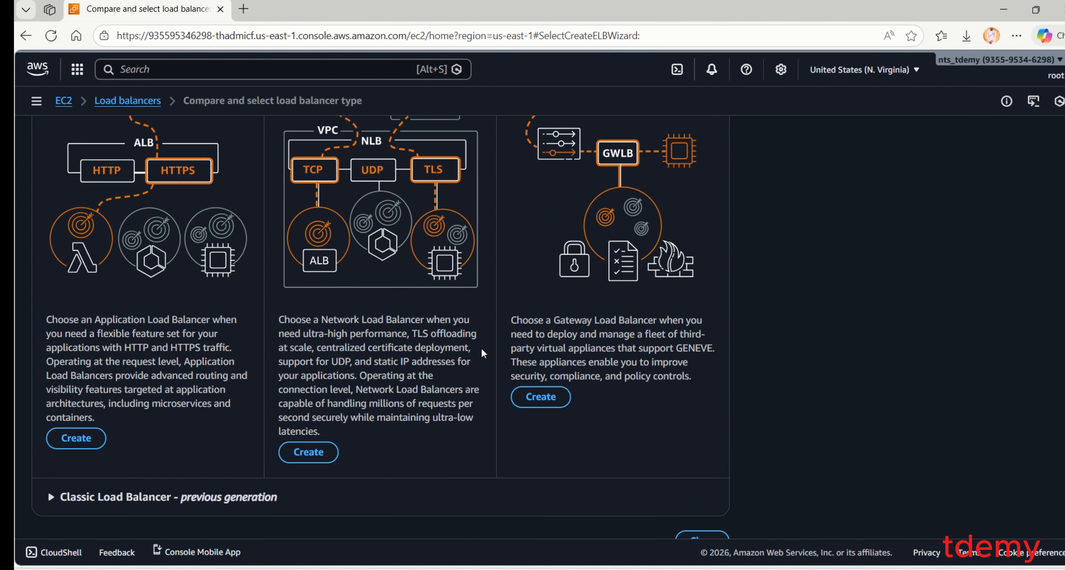
{"action": "scroll", "coordinate": [484, 352], "scroll_direction": "up", "scroll_amount": 5}
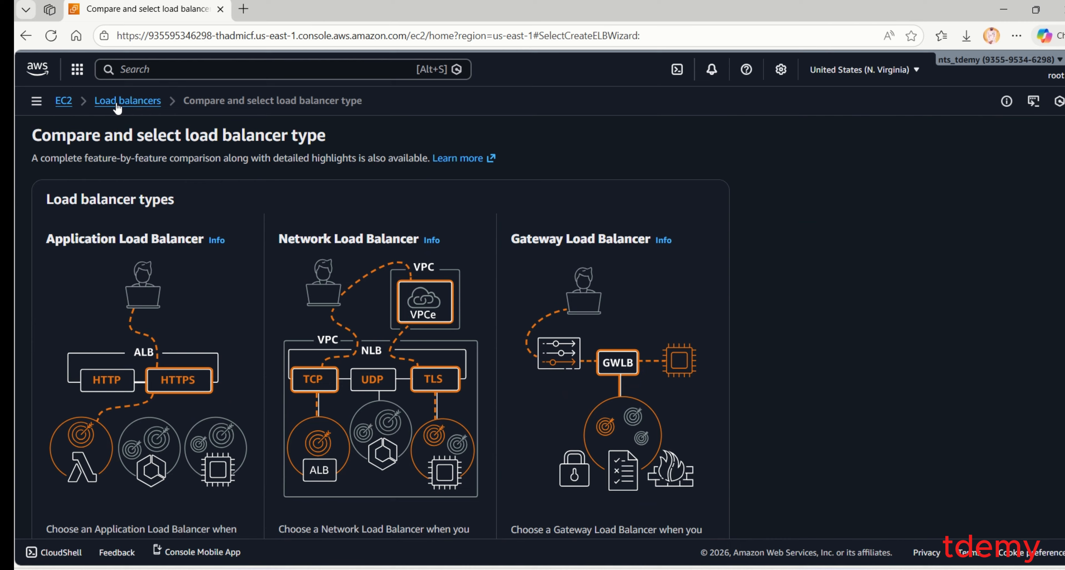
Expand the EC2 navigation again and review its sections alongside the load balancer type descriptions.
{"action": "left_click", "coordinate": [36, 100]}
{"action": "scroll", "coordinate": [118, 289], "scroll_direction": "down", "scroll_amount": 6}
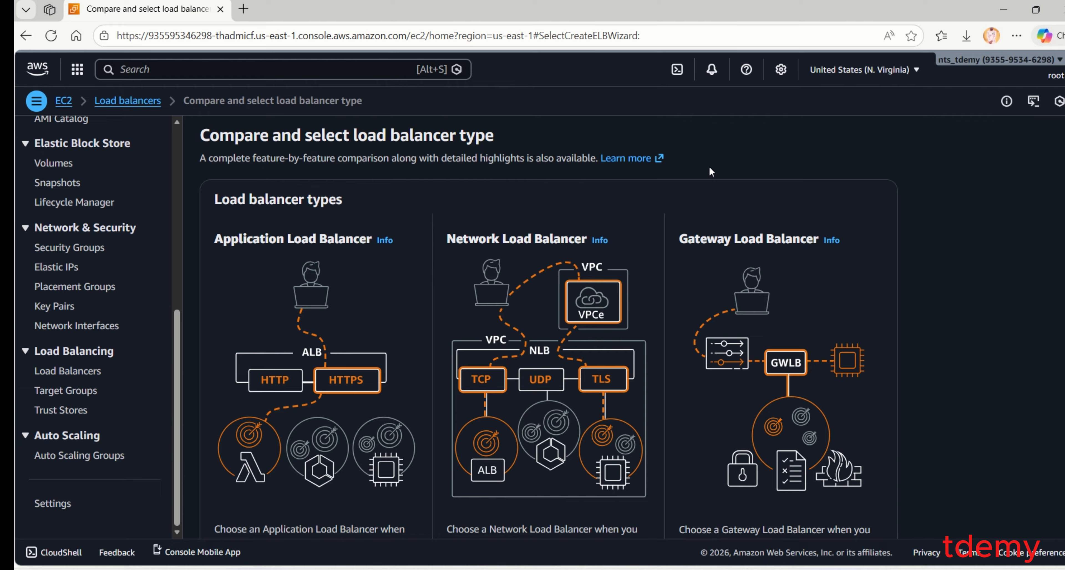
{"action": "scroll", "coordinate": [64, 296], "scroll_direction": "up", "scroll_amount": 5}
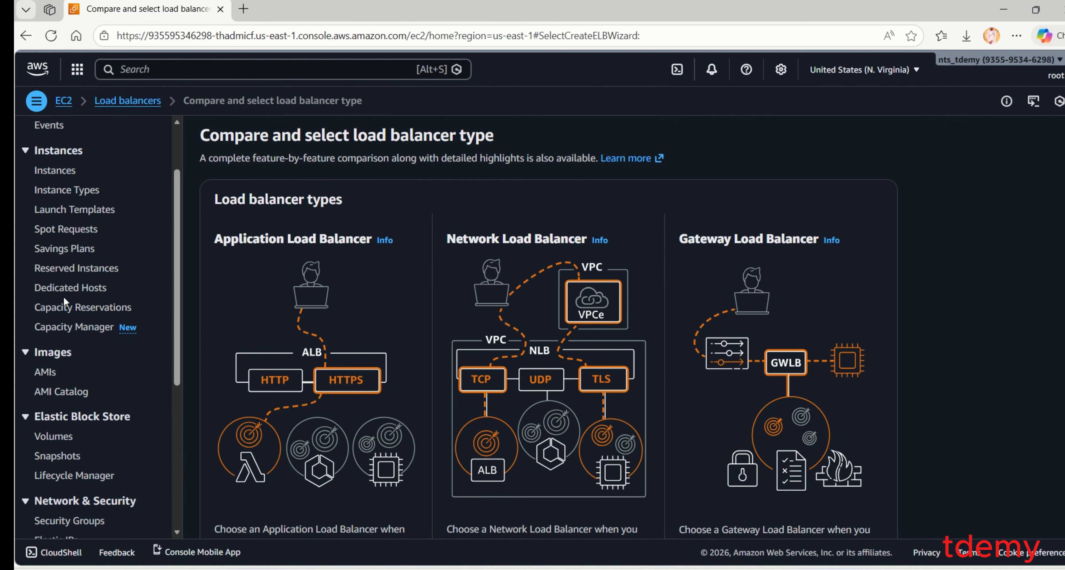
{"action": "scroll", "coordinate": [64, 296], "scroll_direction": "up", "scroll_amount": 2}
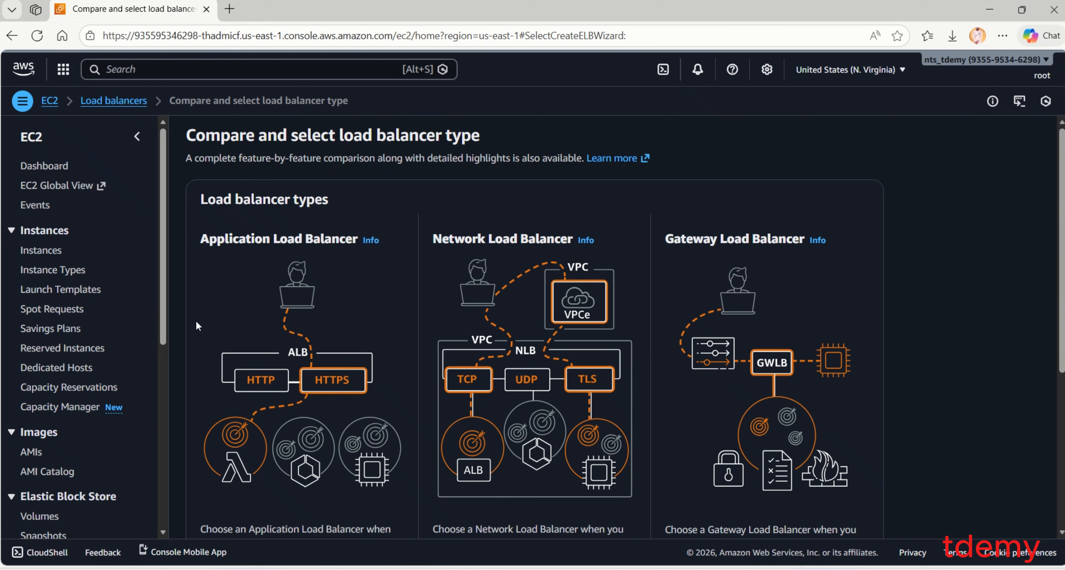
{"action": "scroll", "coordinate": [627, 322], "scroll_direction": "down", "scroll_amount": 4}
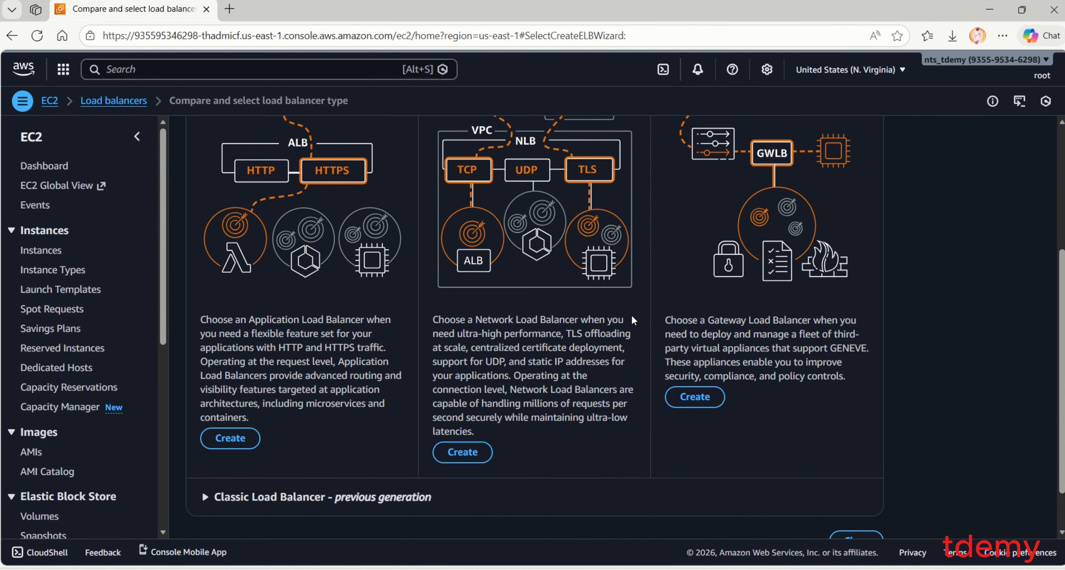
{"action": "scroll", "coordinate": [638, 308], "scroll_direction": "up", "scroll_amount": 4}
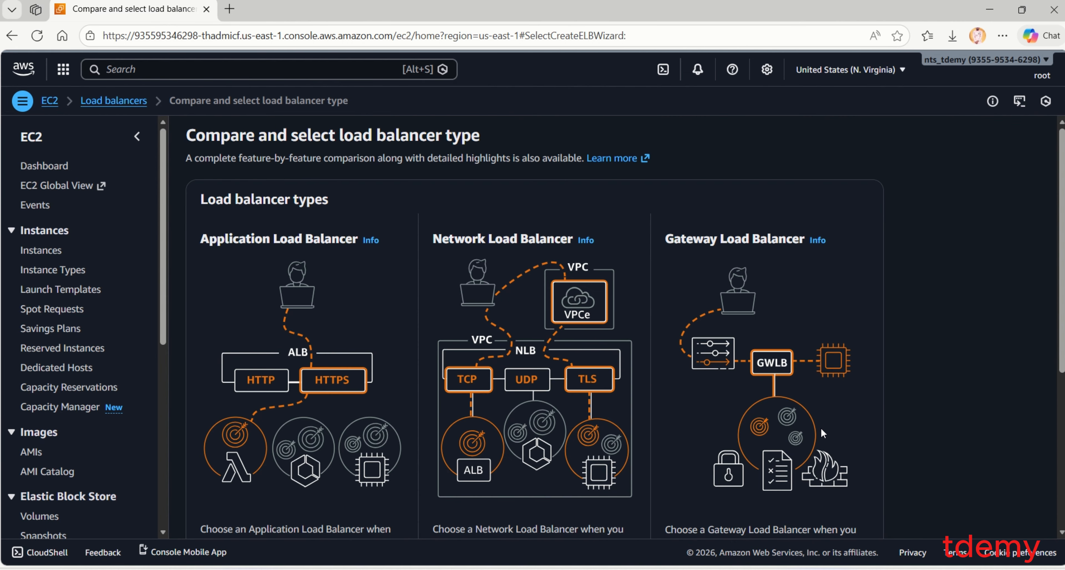
Search the web for "download putty" in a new browser tab.
{"action": "left_click", "coordinate": [230, 9]}
{"action": "type", "text": "d"}
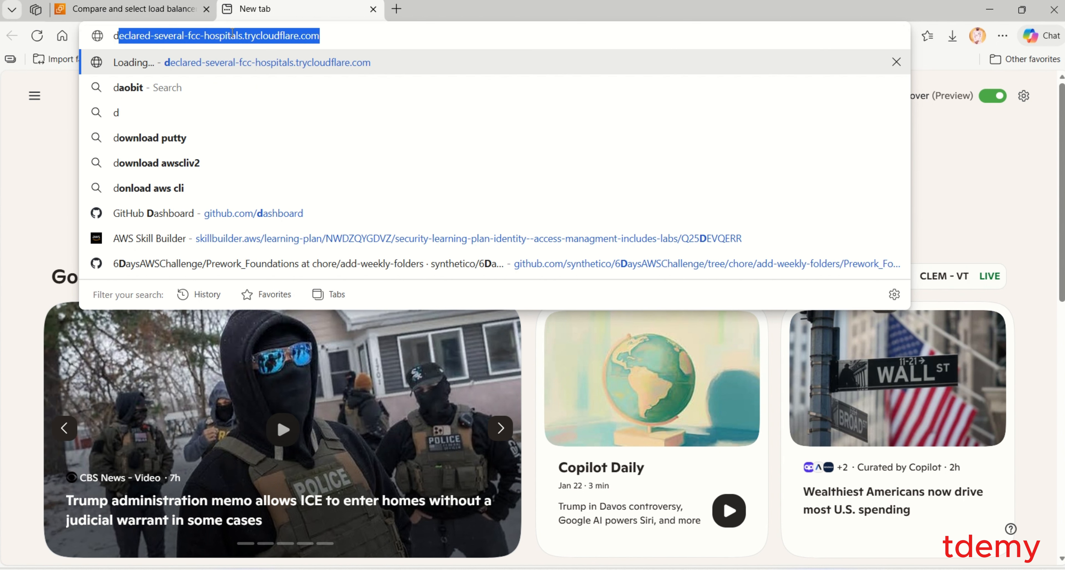
{"action": "type", "text": "owno"}
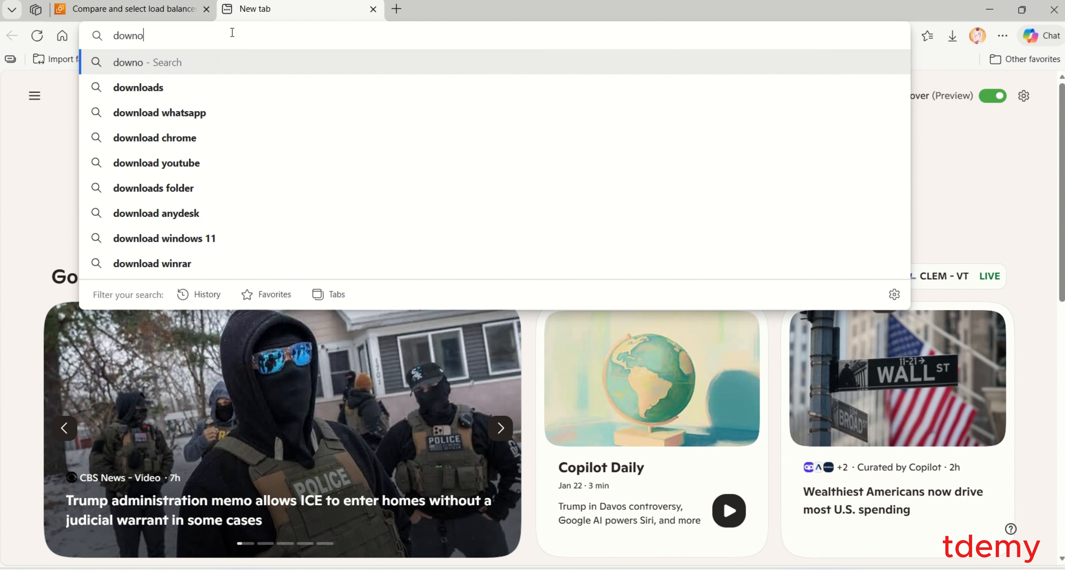
{"action": "key", "text": "BackSpace"}
{"action": "type", "text": "load putt"}
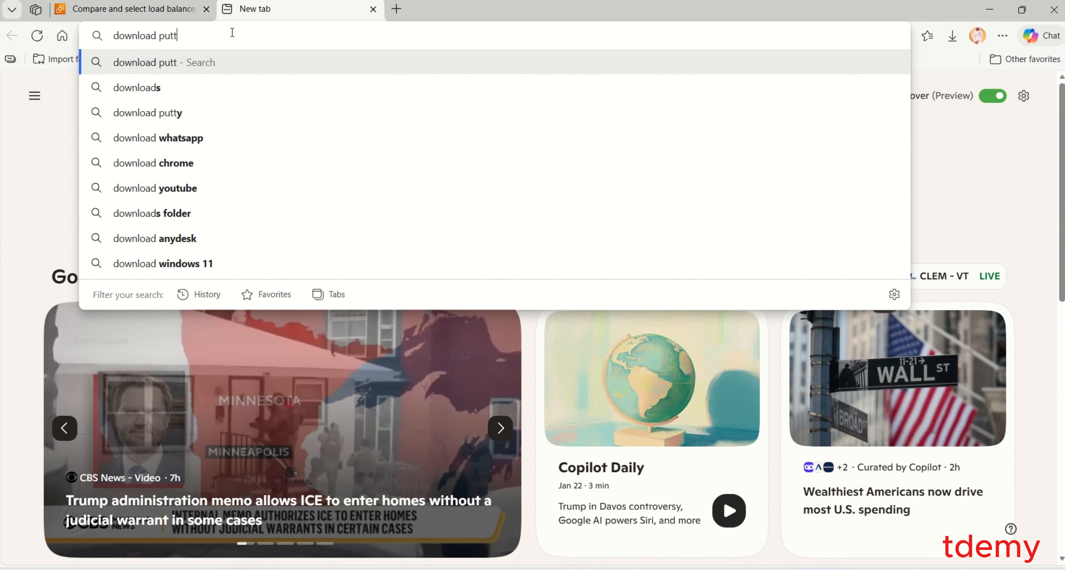
{"action": "type", "text": "y"}
{"action": "key", "text": "Return"}
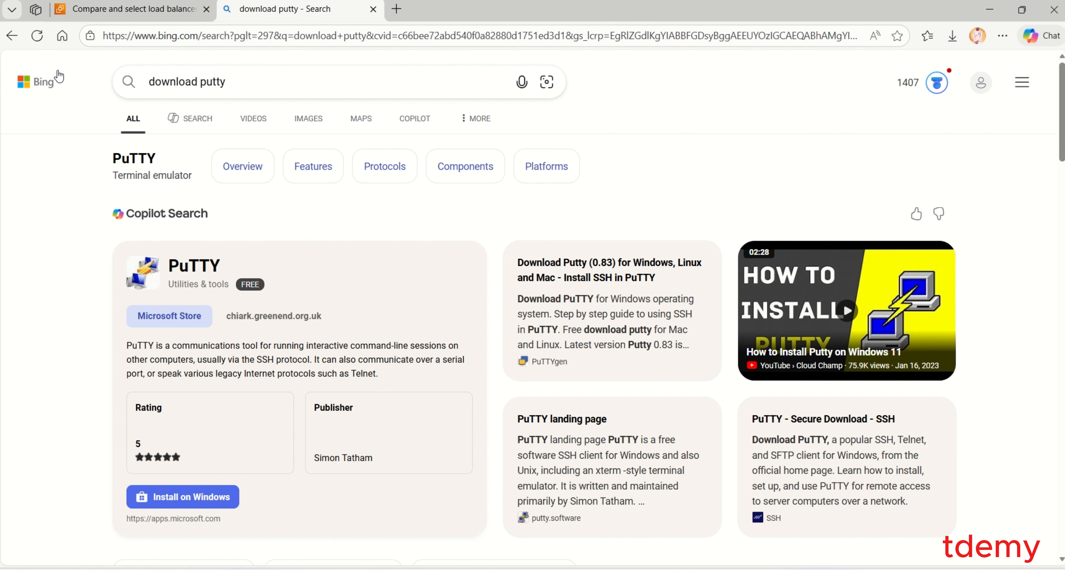
Open the PuTTY listing in the Microsoft Store from the Windows install result, and close the Store window after viewing it.
{"action": "scroll", "coordinate": [260, 359], "scroll_direction": "down", "scroll_amount": 1}
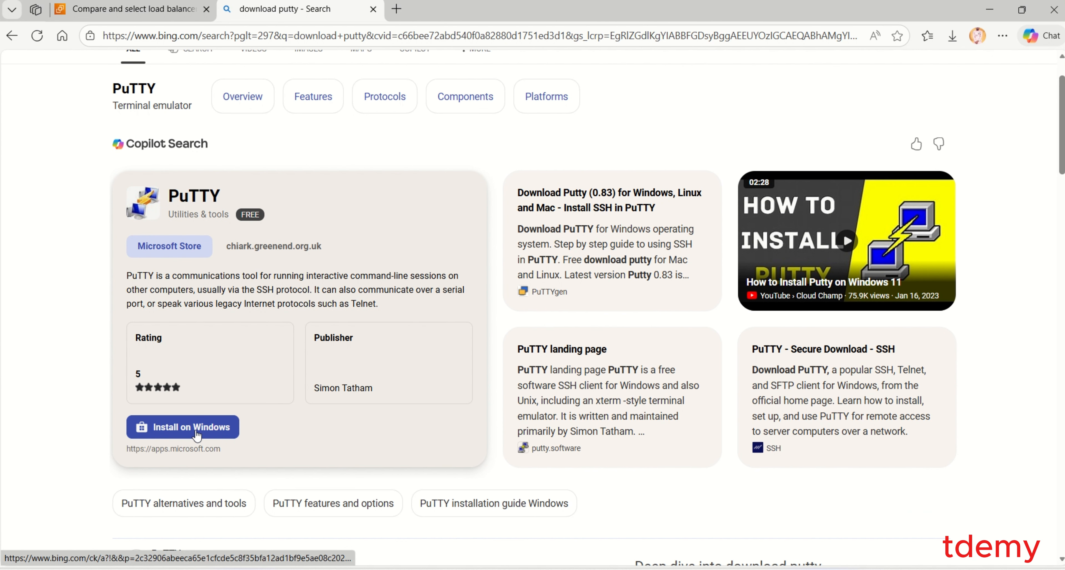
{"action": "left_click", "coordinate": [198, 434]}
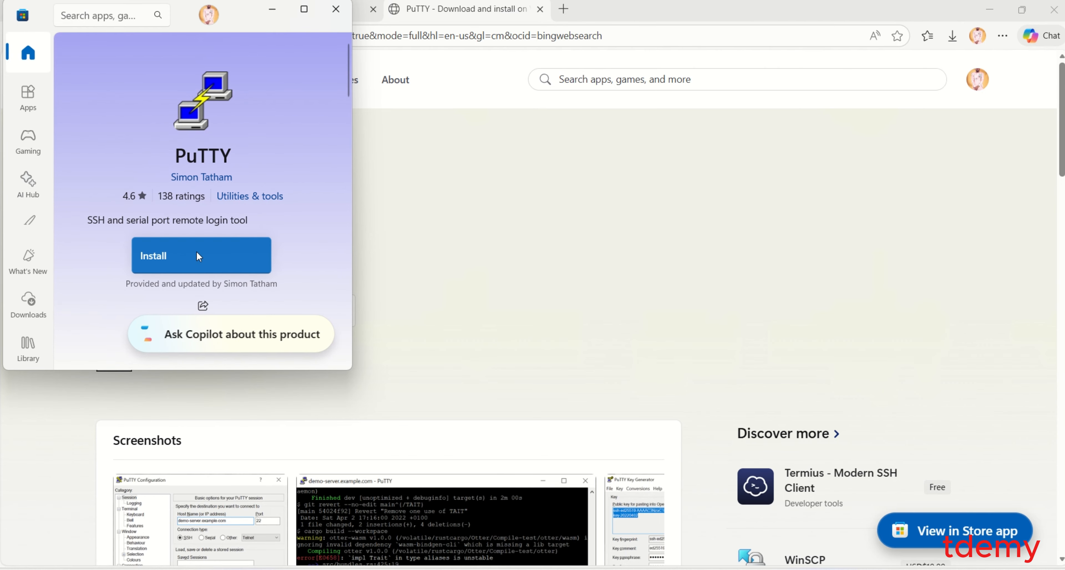
{"action": "left_click", "coordinate": [244, 260]}
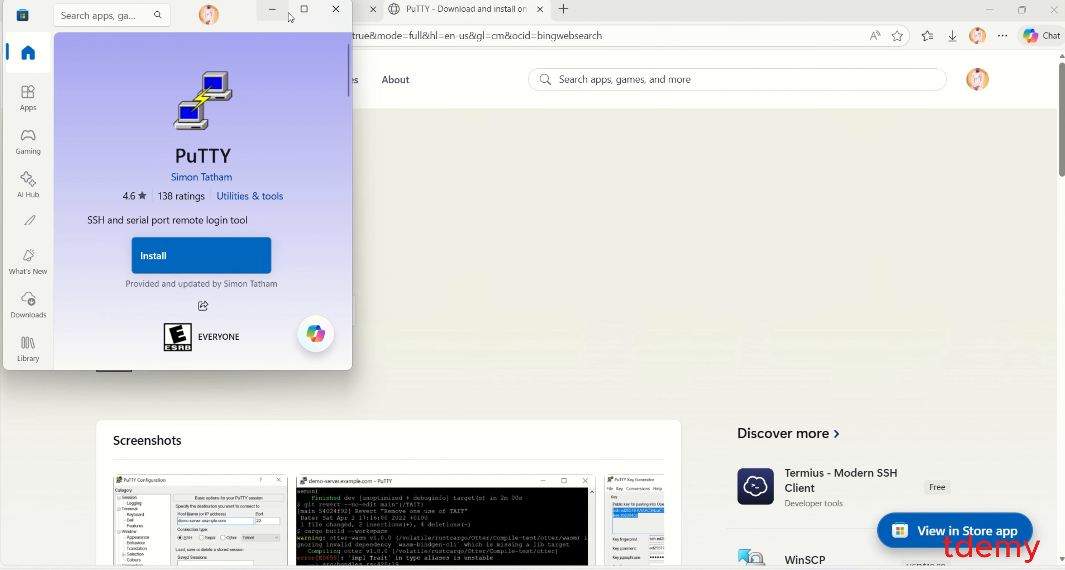
{"action": "left_click", "coordinate": [333, 18]}
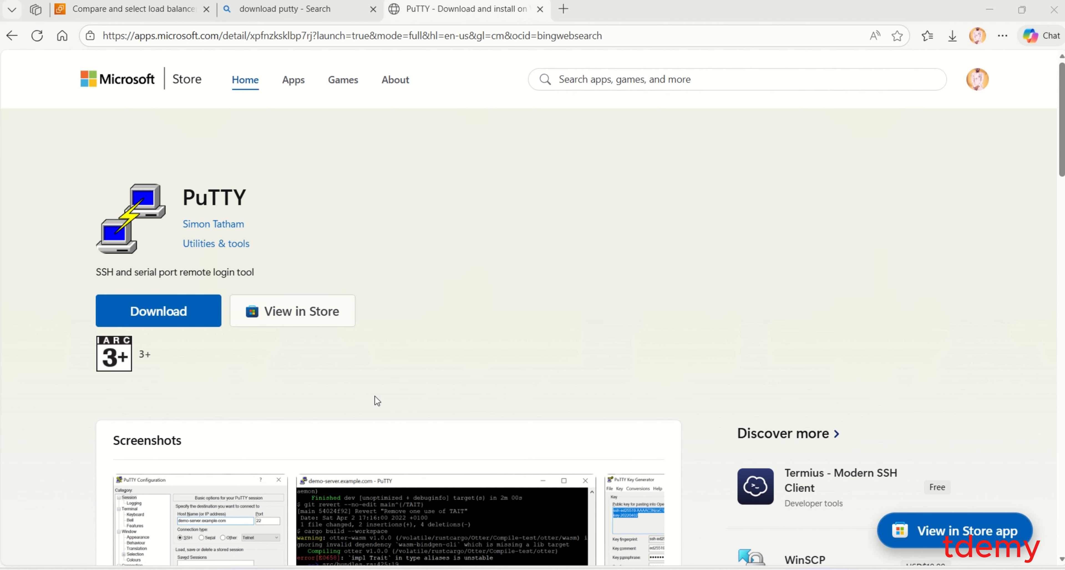
Search the computer's installed apps for PuTTY and its companion tools, and close the search and both PuTTY browser tabs.
{"action": "key", "text": "super"}
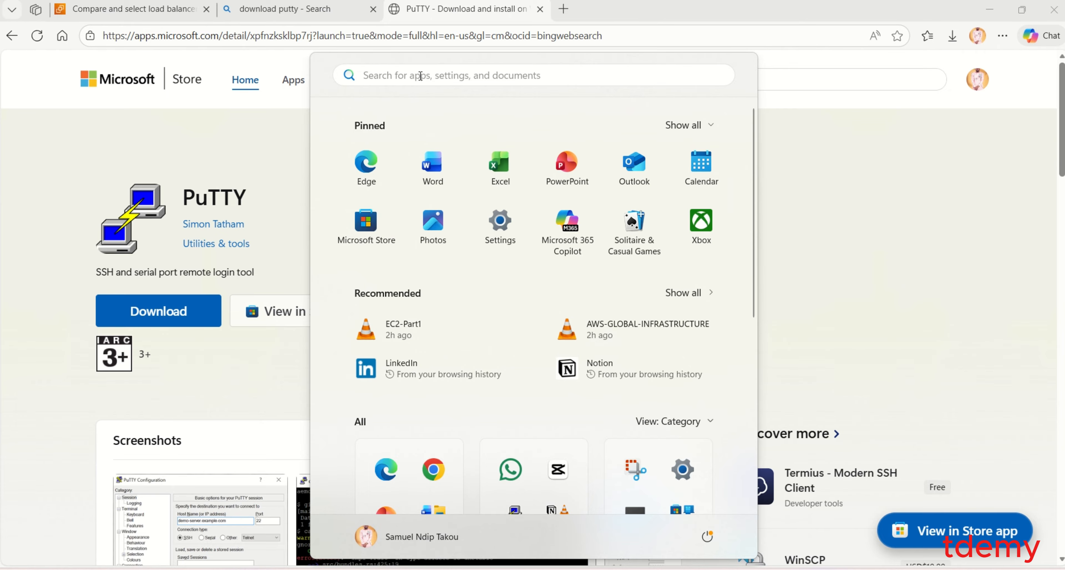
{"action": "type", "text": "putty"}
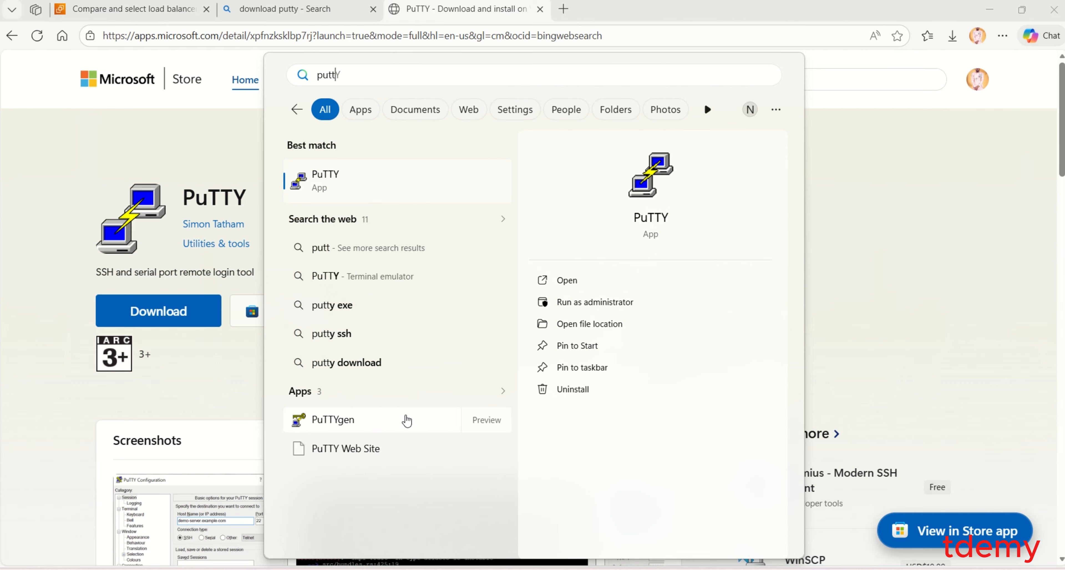
{"action": "key", "text": "BackSpace"}
{"action": "key", "text": "BackSpace"}
{"action": "key", "text": "BackSpace"}
{"action": "key", "text": "BackSpace"}
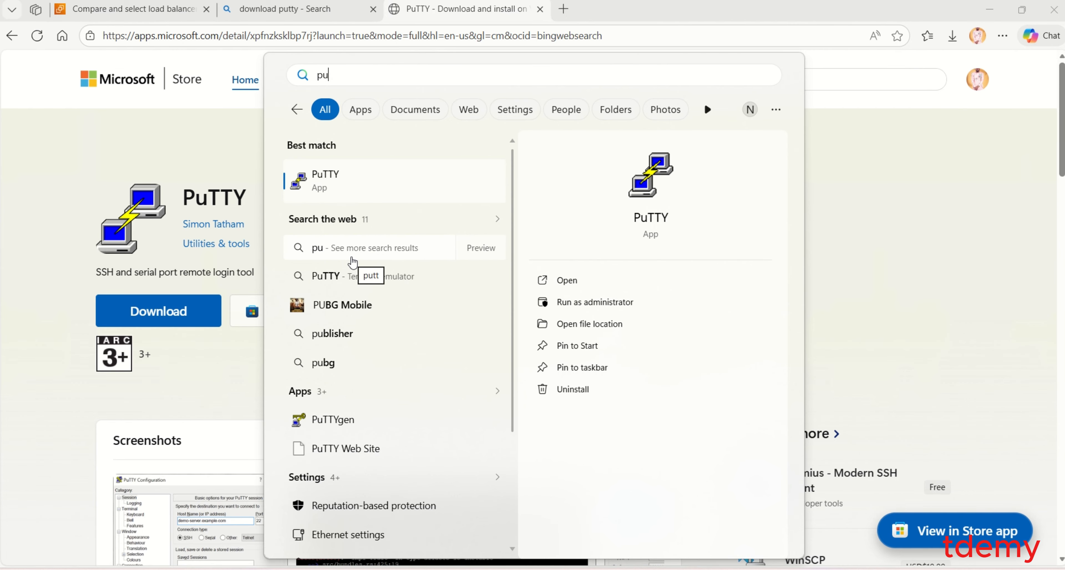
{"action": "type", "text": "e"}
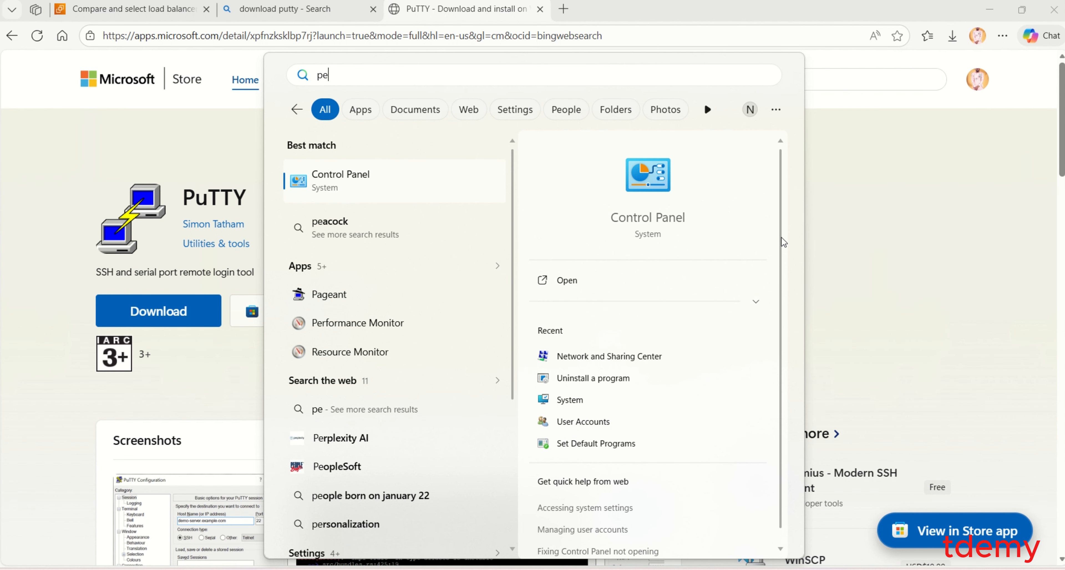
{"action": "key", "text": "Escape"}
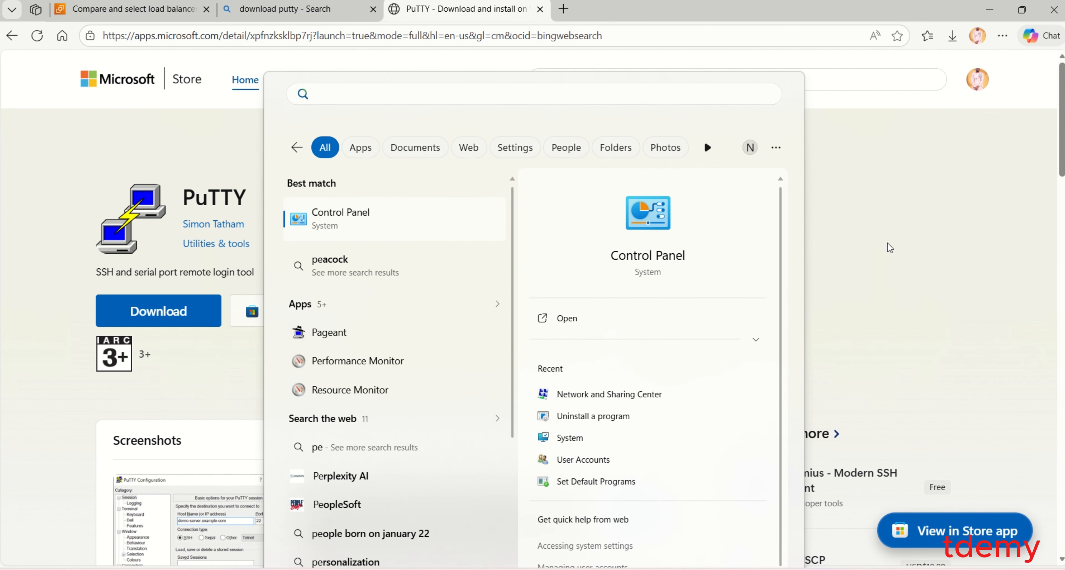
{"action": "left_click", "coordinate": [540, 9]}
{"action": "left_click", "coordinate": [372, 8]}
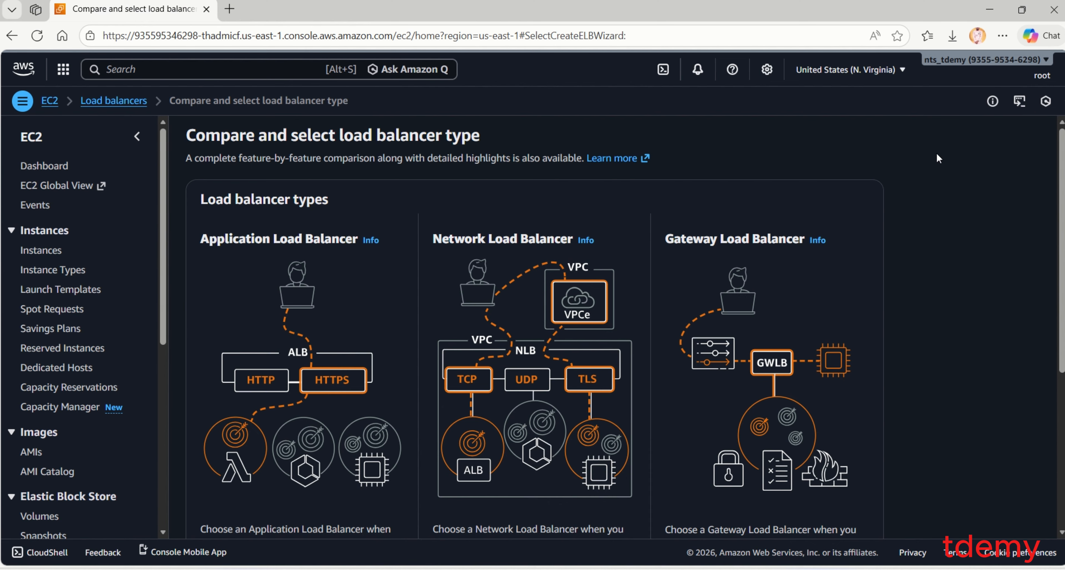
Look at the console's region selector and the Compute category in the list of all services.
{"action": "left_click", "coordinate": [900, 71]}
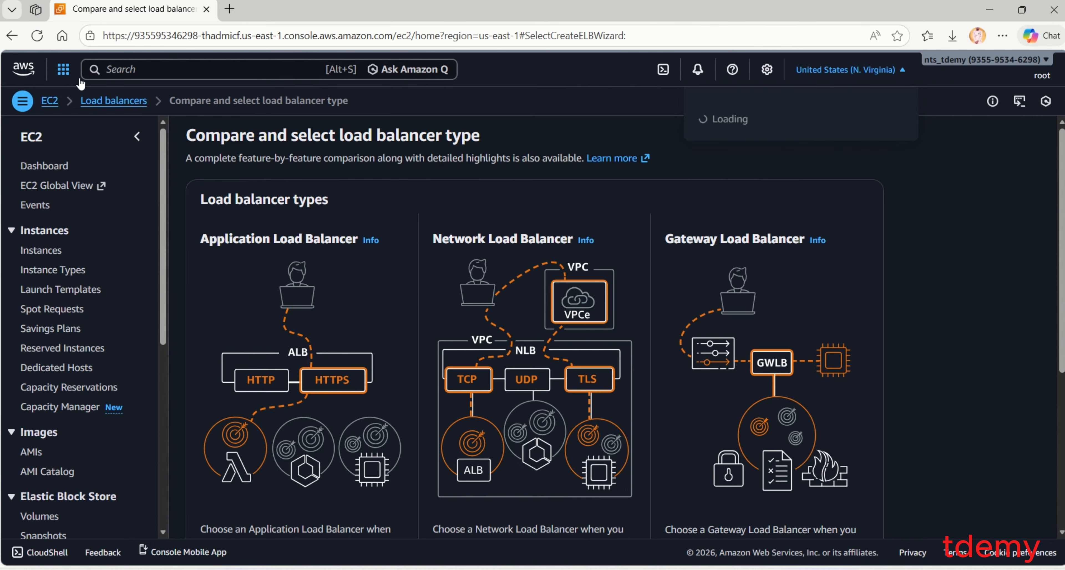
{"action": "left_click", "coordinate": [63, 71]}
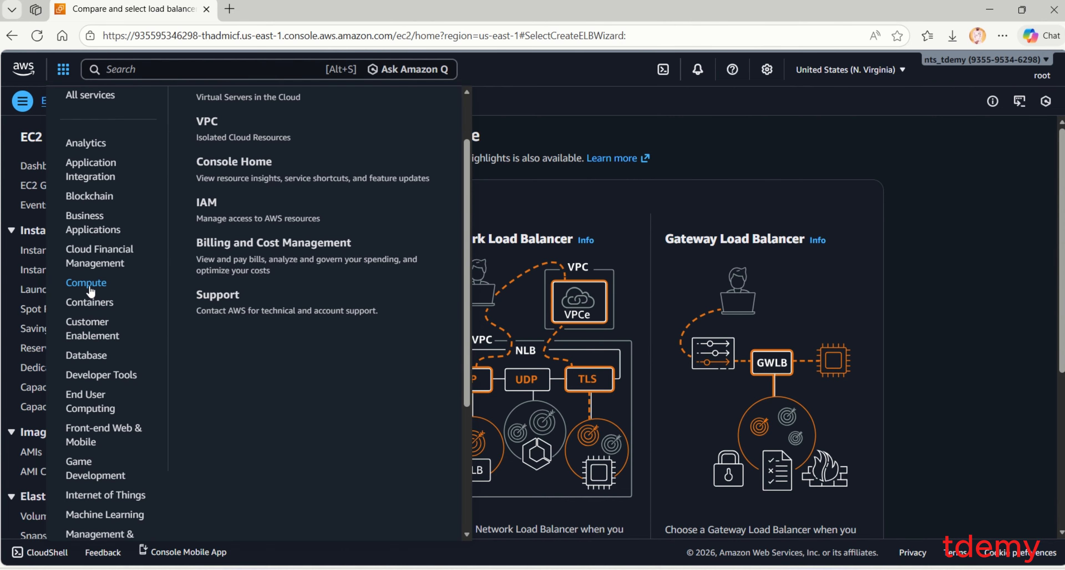
{"action": "left_click", "coordinate": [92, 283]}
{"action": "left_click", "coordinate": [705, 158]}
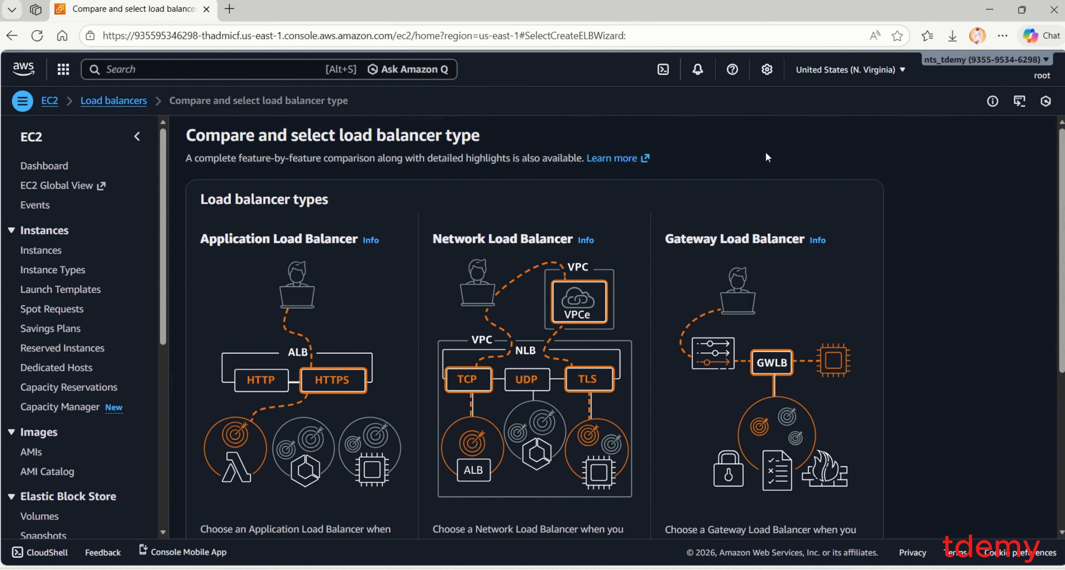
{"action": "left_click", "coordinate": [206, 66]}
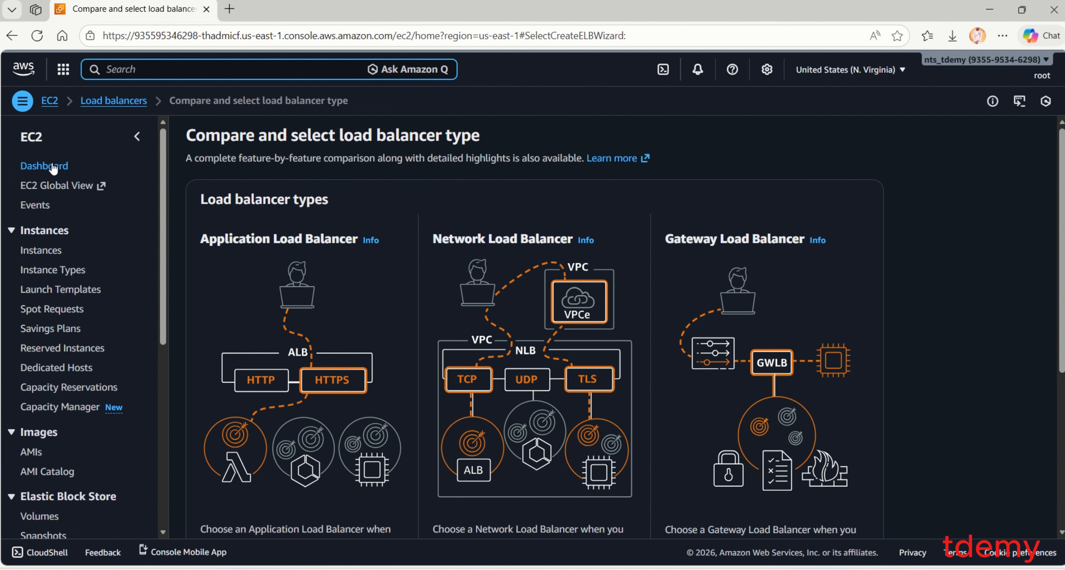
Open the EC2 dashboard, read through the EC2 overview page, and start launching an instance from it.
{"action": "left_click", "coordinate": [45, 166]}
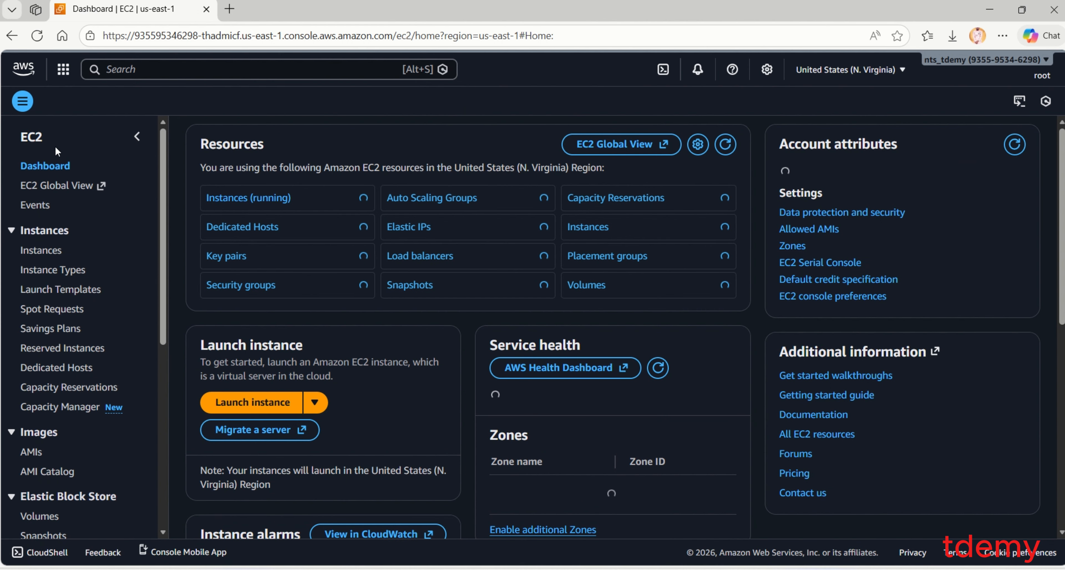
{"action": "left_click", "coordinate": [40, 139]}
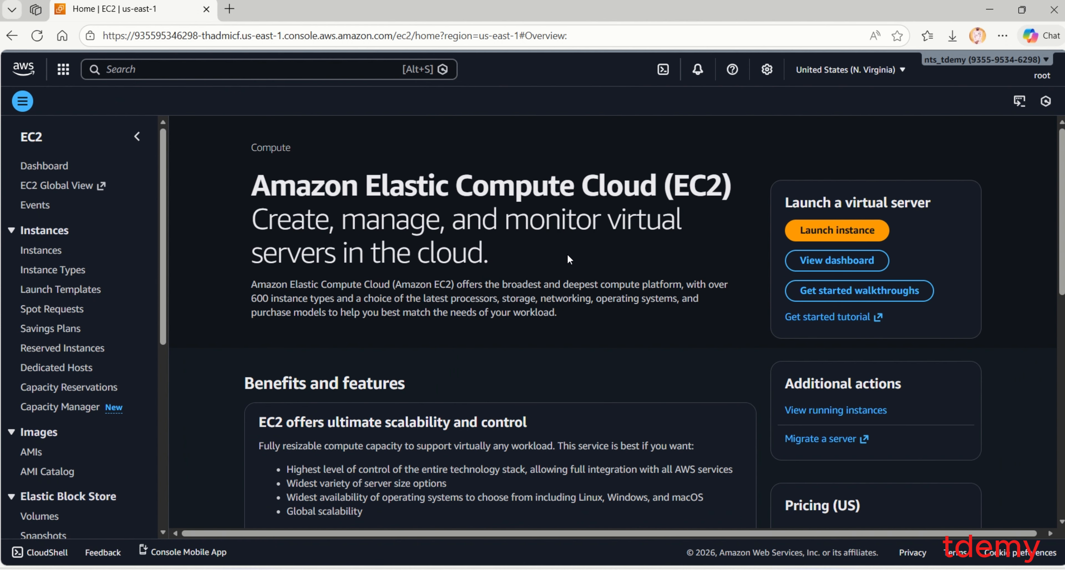
{"action": "scroll", "coordinate": [570, 259], "scroll_direction": "down", "scroll_amount": 10}
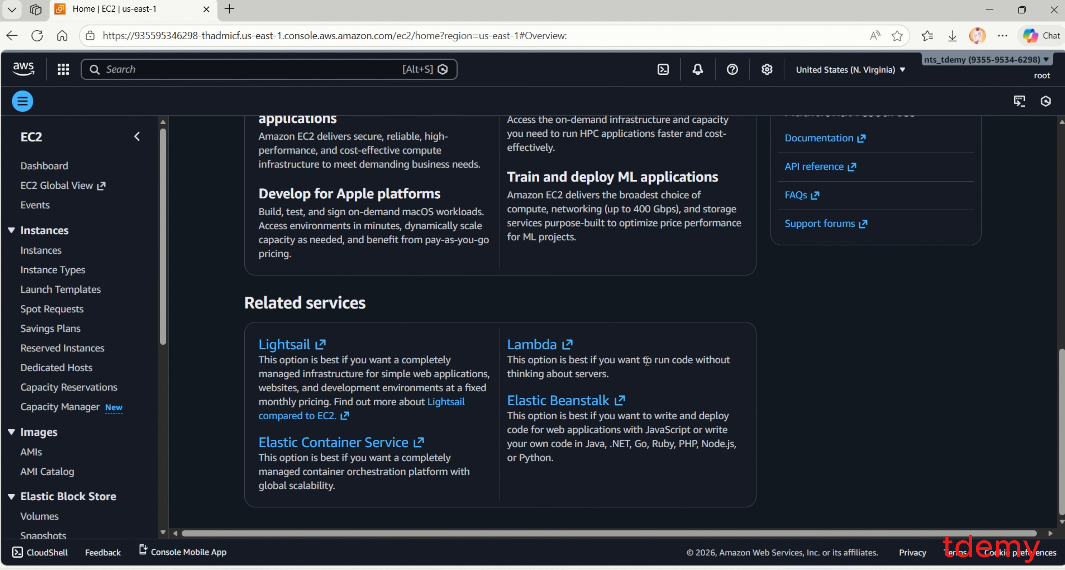
{"action": "scroll", "coordinate": [638, 297], "scroll_direction": "up", "scroll_amount": 10}
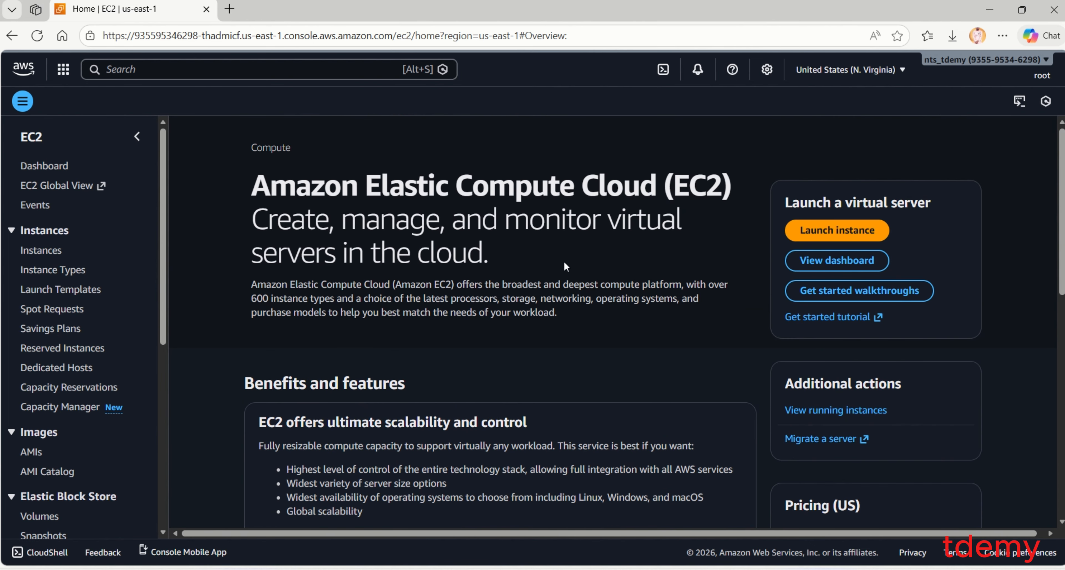
{"action": "left_click", "coordinate": [841, 231]}
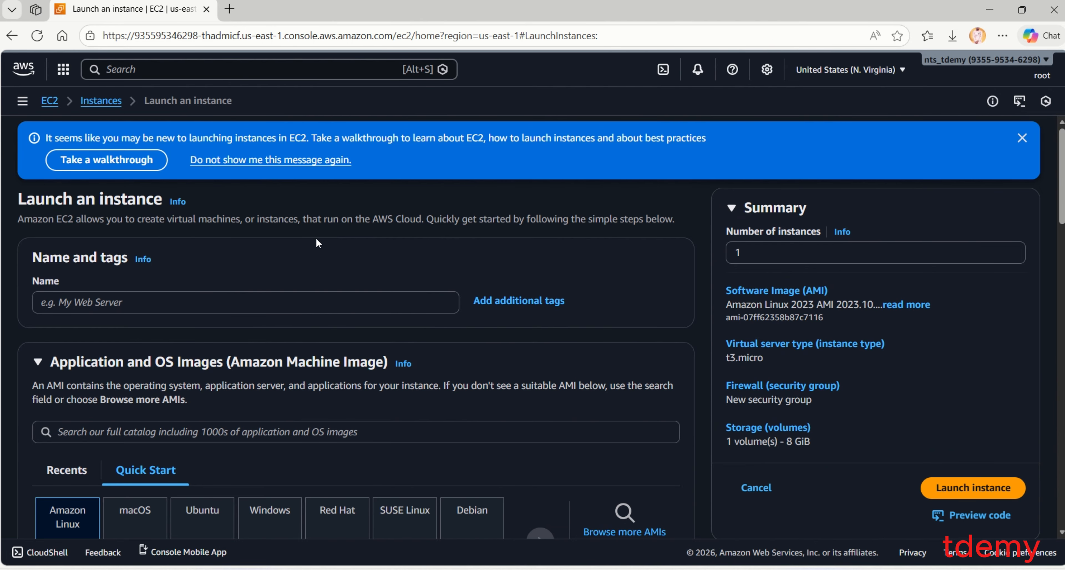
Dismiss the walkthrough banner and name the new instance My1stLinuxEc2.
{"action": "left_click", "coordinate": [1023, 138]}
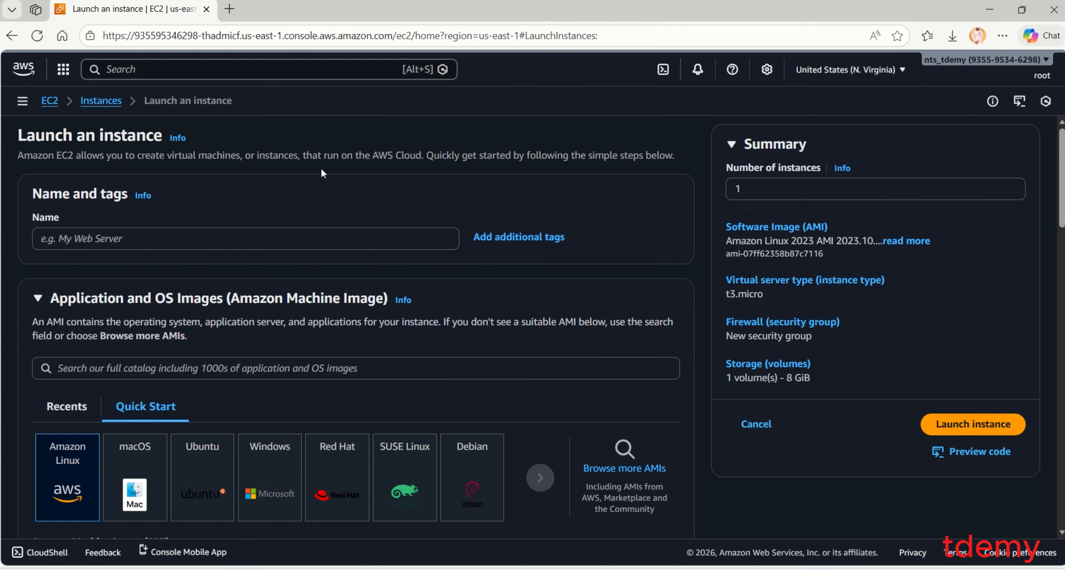
{"action": "left_click", "coordinate": [286, 237]}
{"action": "type", "text": "M"}
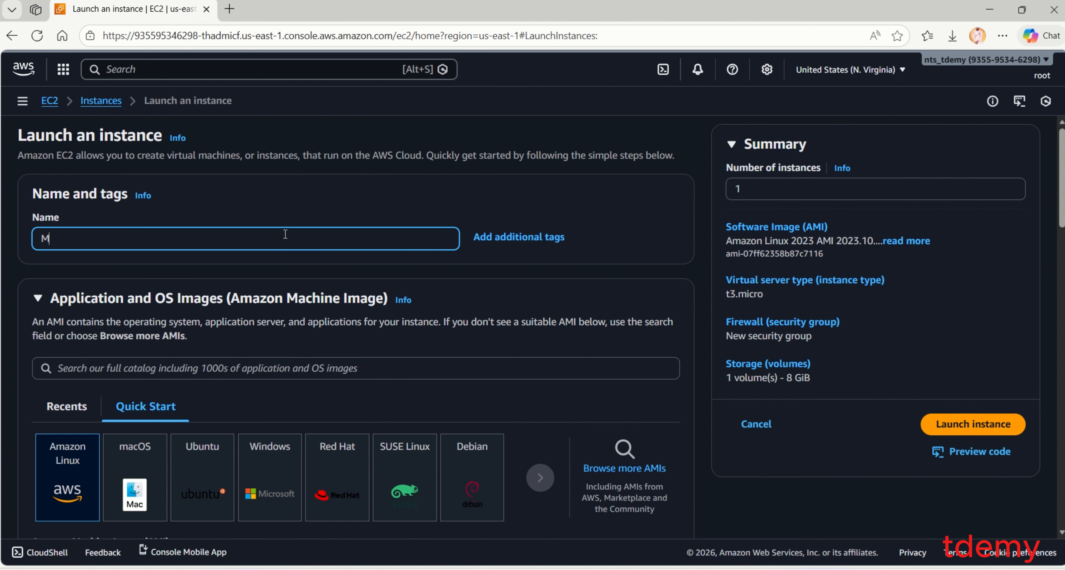
{"action": "type", "text": "y1stLinuxEc2"}
Look through the Amazon Linux machine images and choose the Amazon Linux 2023 kernel-6.12 AMI.
{"action": "scroll", "coordinate": [310, 276], "scroll_direction": "down", "scroll_amount": 1}
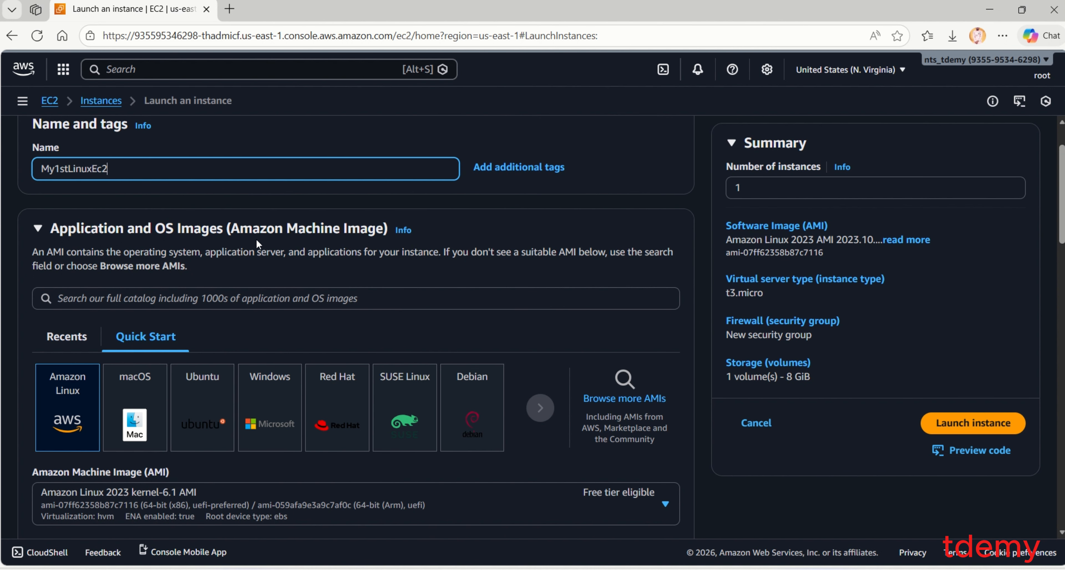
{"action": "scroll", "coordinate": [258, 240], "scroll_direction": "down", "scroll_amount": 1}
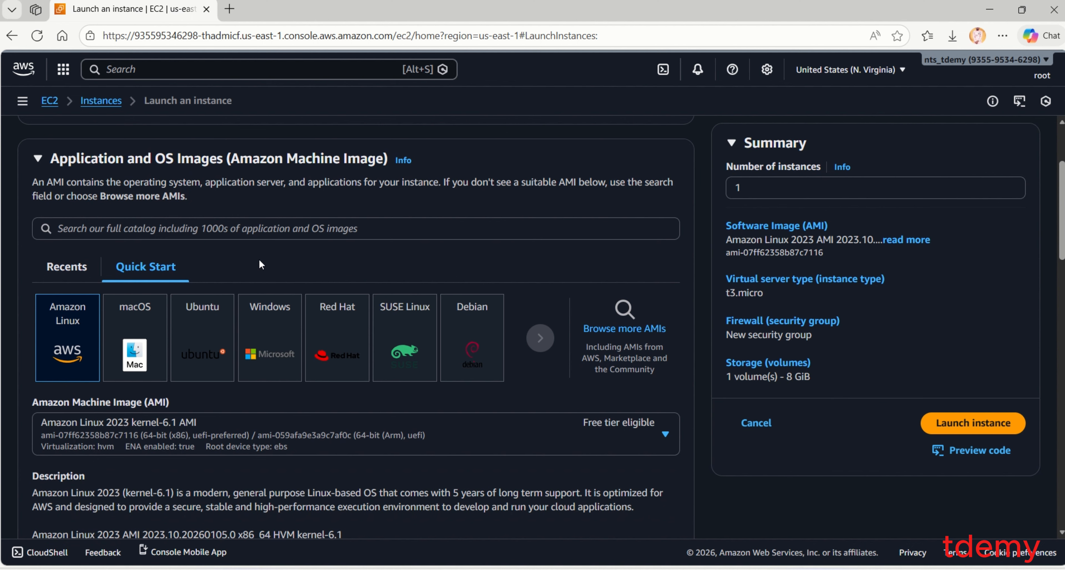
{"action": "scroll", "coordinate": [259, 260], "scroll_direction": "up", "scroll_amount": 1}
{"action": "scroll", "coordinate": [260, 260], "scroll_direction": "down", "scroll_amount": 1}
{"action": "scroll", "coordinate": [68, 343], "scroll_direction": "down", "scroll_amount": 3}
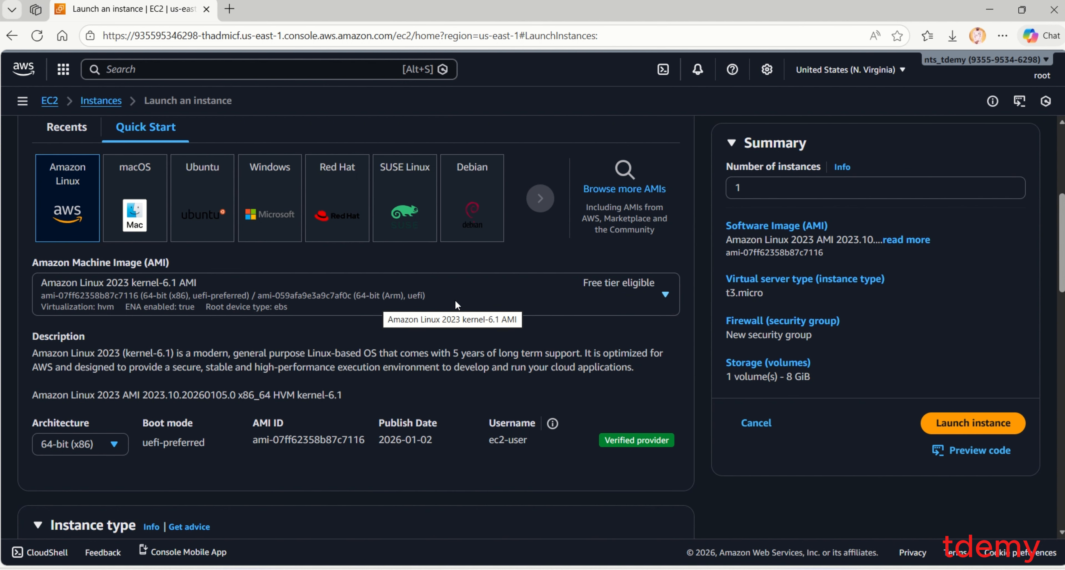
{"action": "scroll", "coordinate": [563, 289], "scroll_direction": "down", "scroll_amount": 3}
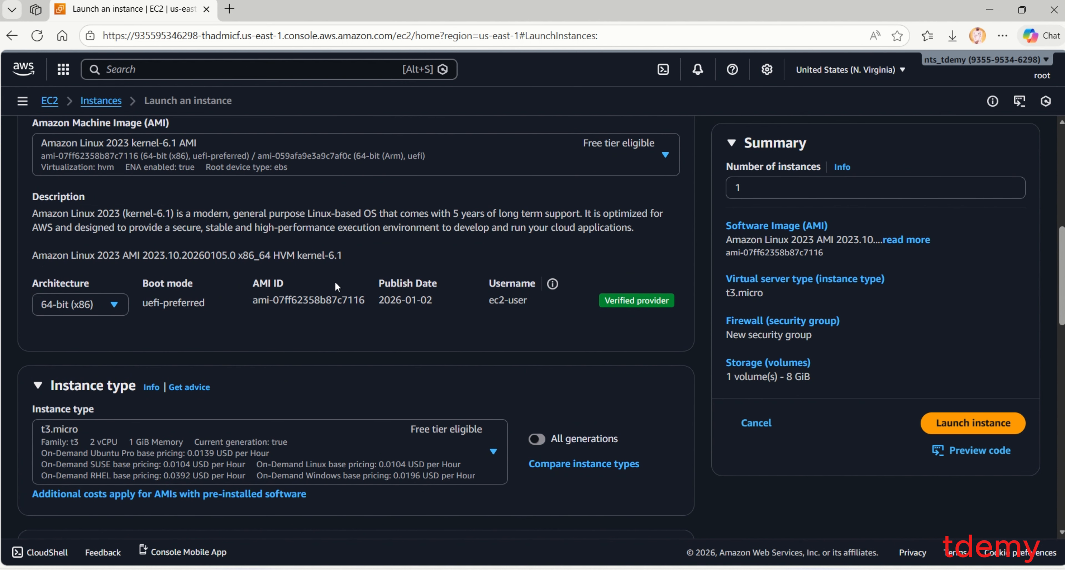
{"action": "scroll", "coordinate": [347, 288], "scroll_direction": "up", "scroll_amount": 2}
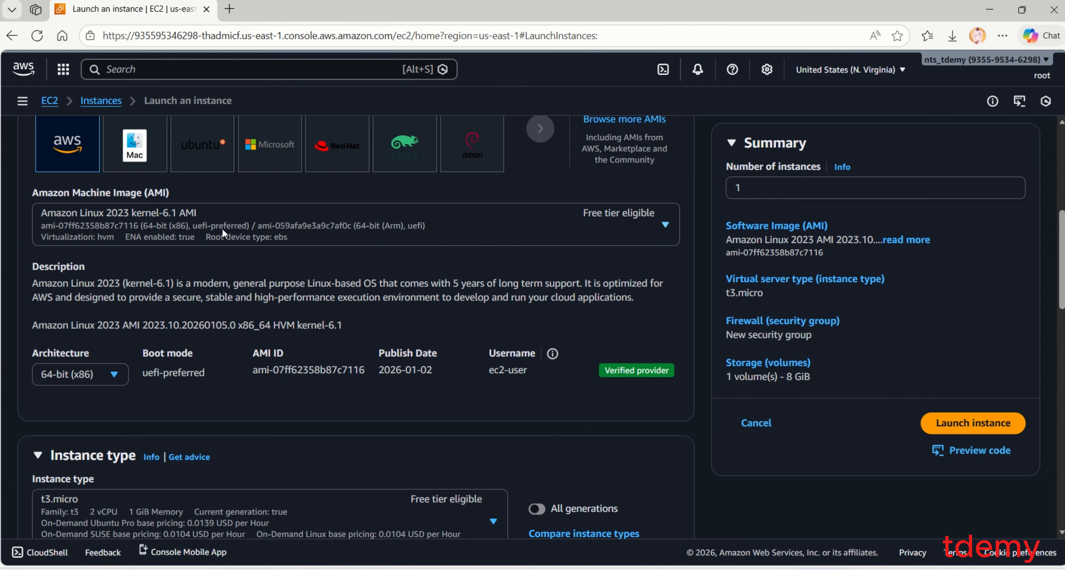
{"action": "left_click", "coordinate": [664, 226]}
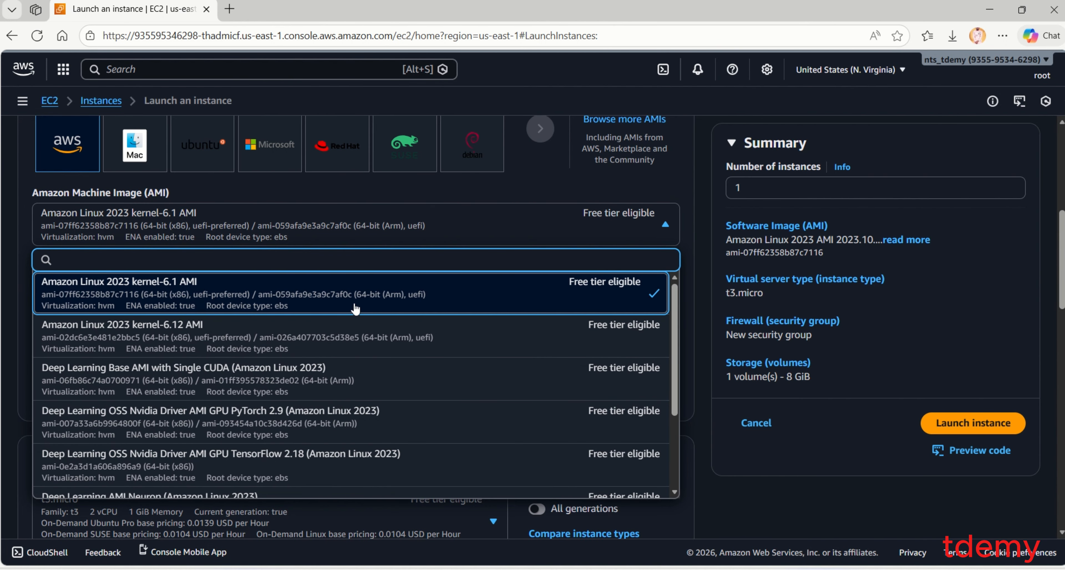
{"action": "scroll", "coordinate": [372, 372], "scroll_direction": "down", "scroll_amount": 3}
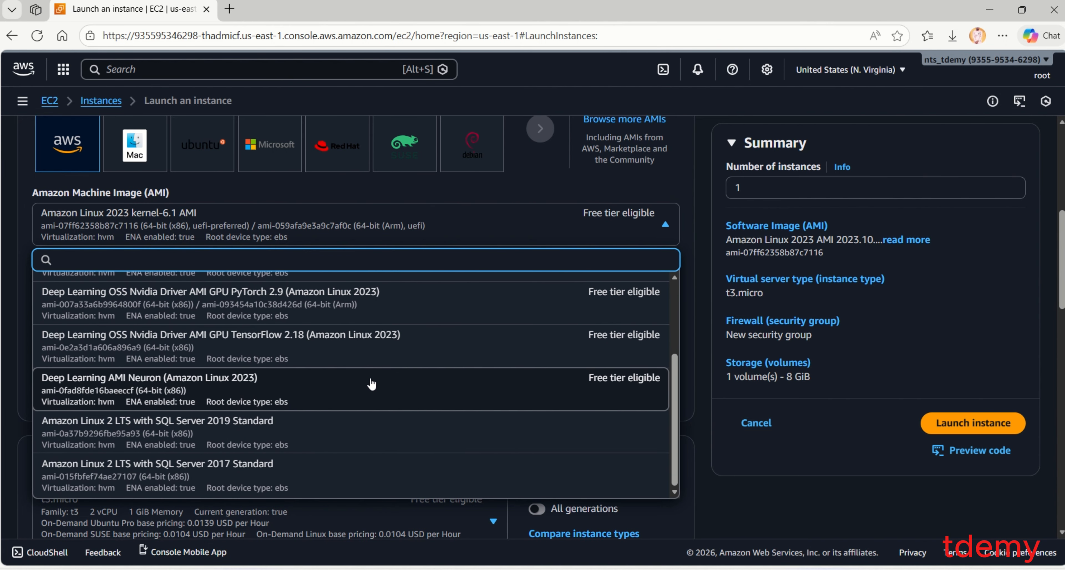
{"action": "scroll", "coordinate": [374, 391], "scroll_direction": "up", "scroll_amount": 3}
{"action": "scroll", "coordinate": [391, 352], "scroll_direction": "down", "scroll_amount": 3}
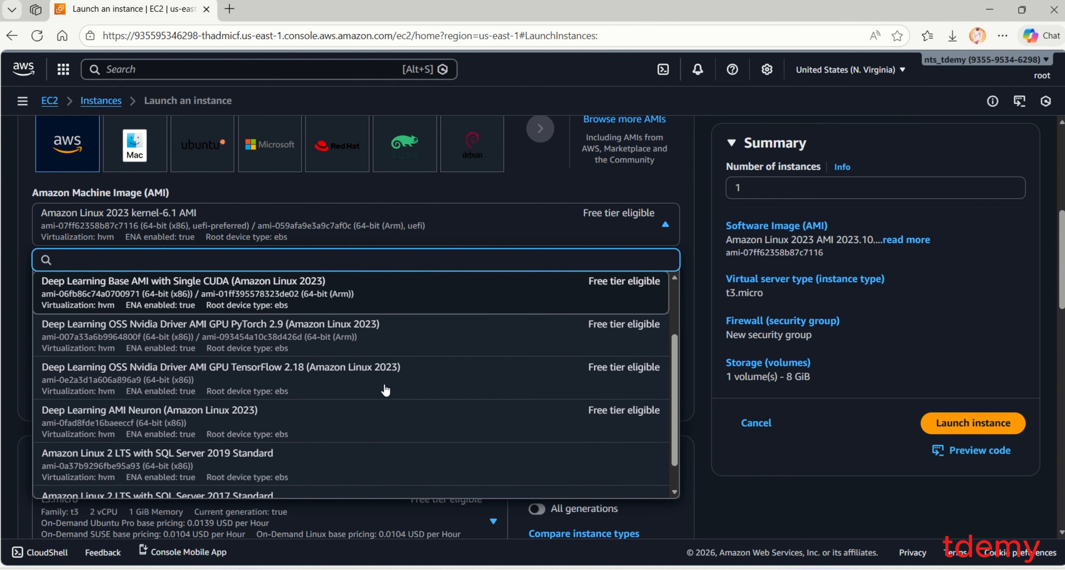
{"action": "scroll", "coordinate": [387, 373], "scroll_direction": "up", "scroll_amount": 3}
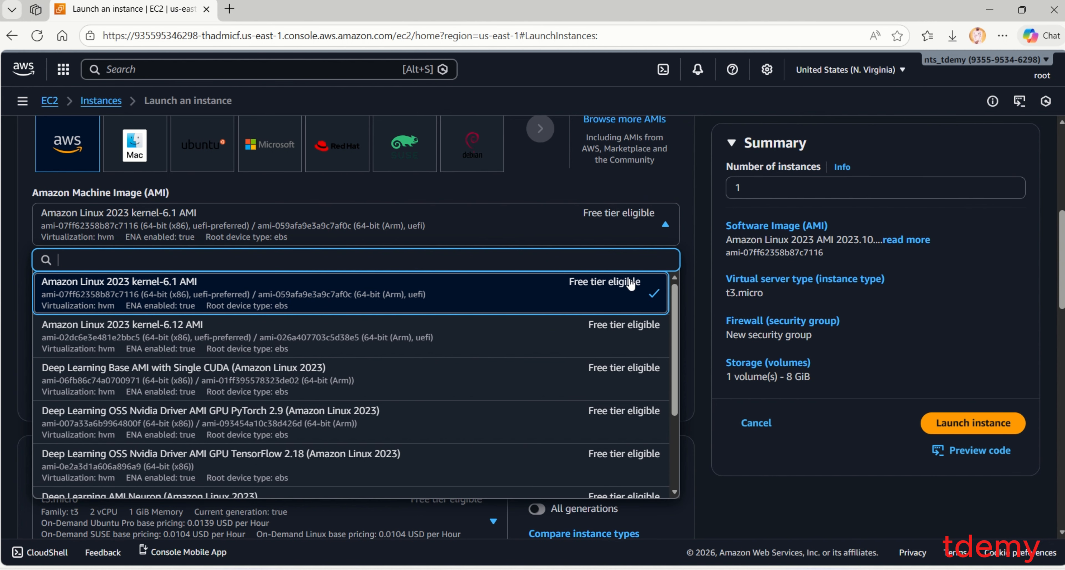
{"action": "left_click", "coordinate": [264, 343]}
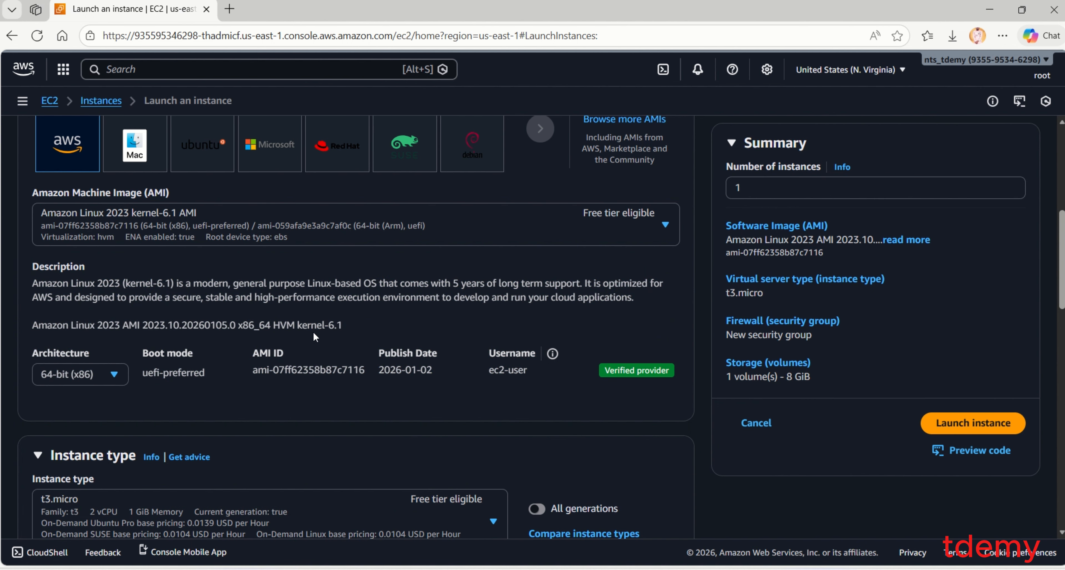
{"action": "left_click", "coordinate": [655, 227]}
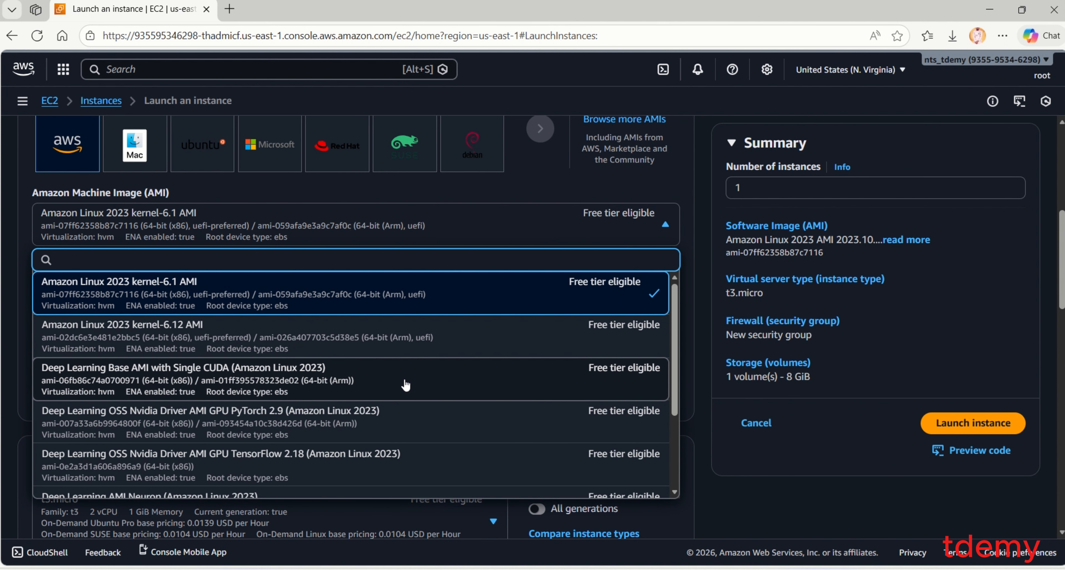
{"action": "left_click", "coordinate": [352, 343]}
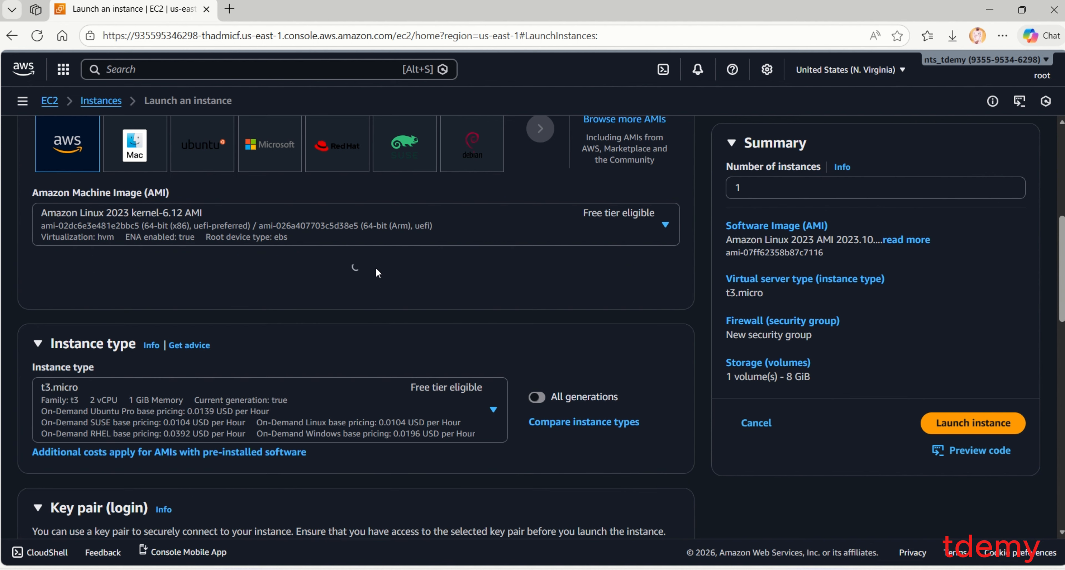
Browse the available instance types with their sizes and hourly prices, and close the list without choosing another type.
{"action": "scroll", "coordinate": [371, 284], "scroll_direction": "down", "scroll_amount": 2}
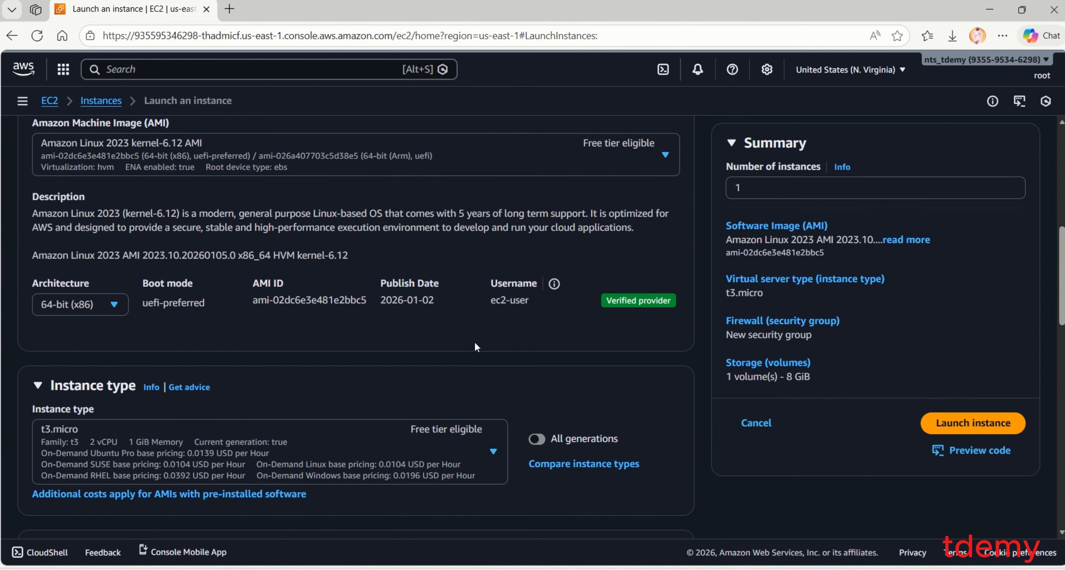
{"action": "scroll", "coordinate": [474, 355], "scroll_direction": "down", "scroll_amount": 4}
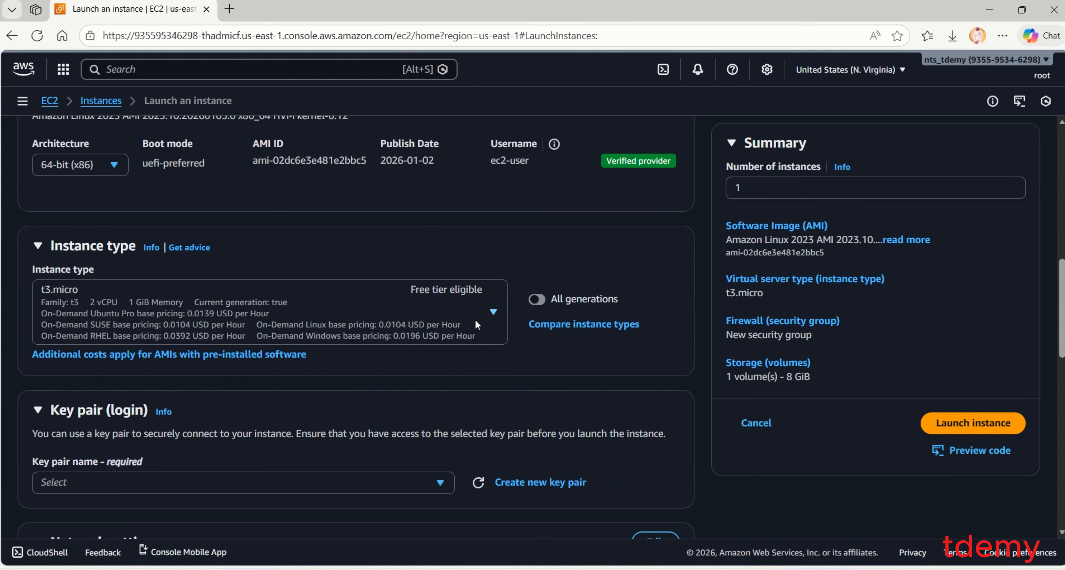
{"action": "left_click", "coordinate": [496, 308]}
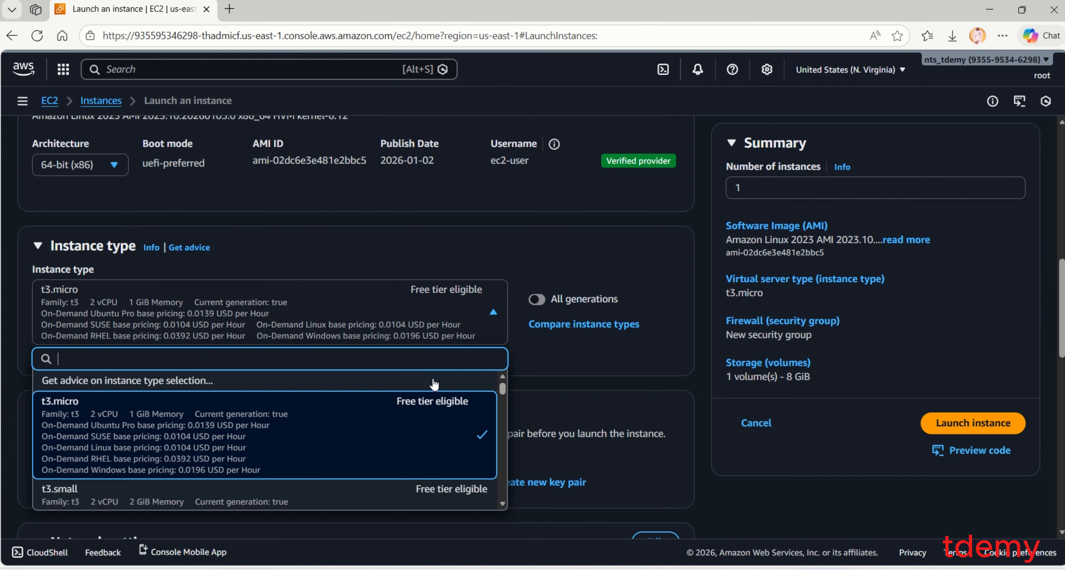
{"action": "scroll", "coordinate": [433, 410], "scroll_direction": "down", "scroll_amount": 3}
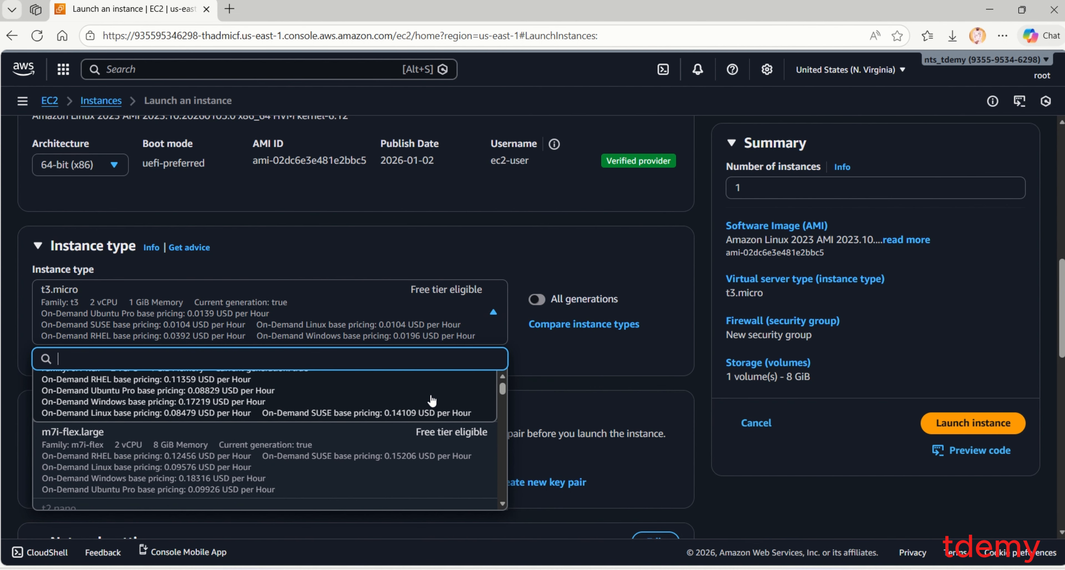
{"action": "scroll", "coordinate": [447, 414], "scroll_direction": "up", "scroll_amount": 3}
{"action": "scroll", "coordinate": [474, 423], "scroll_direction": "down", "scroll_amount": 3}
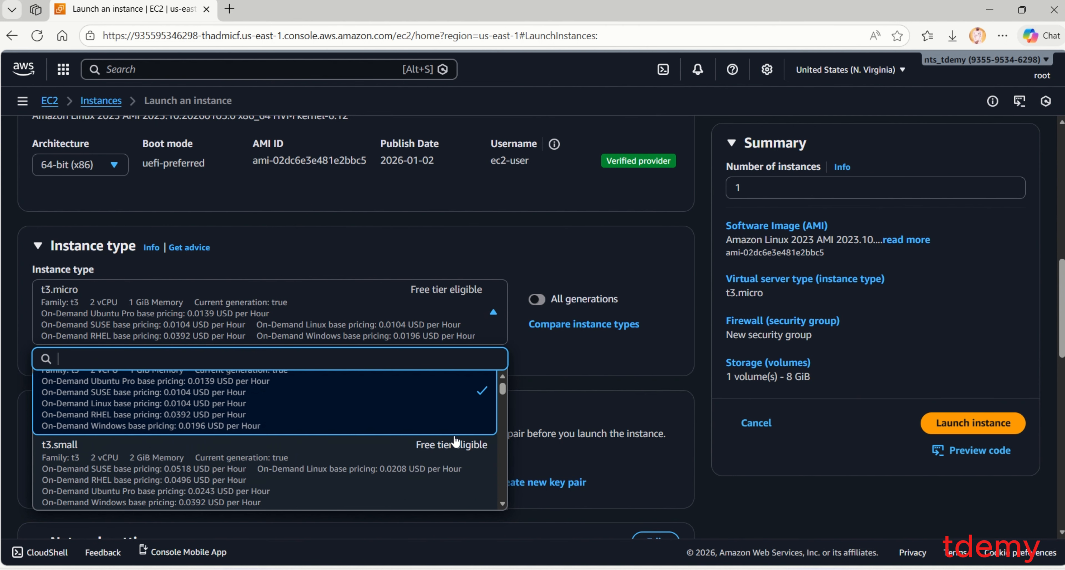
{"action": "scroll", "coordinate": [455, 443], "scroll_direction": "up", "scroll_amount": 5}
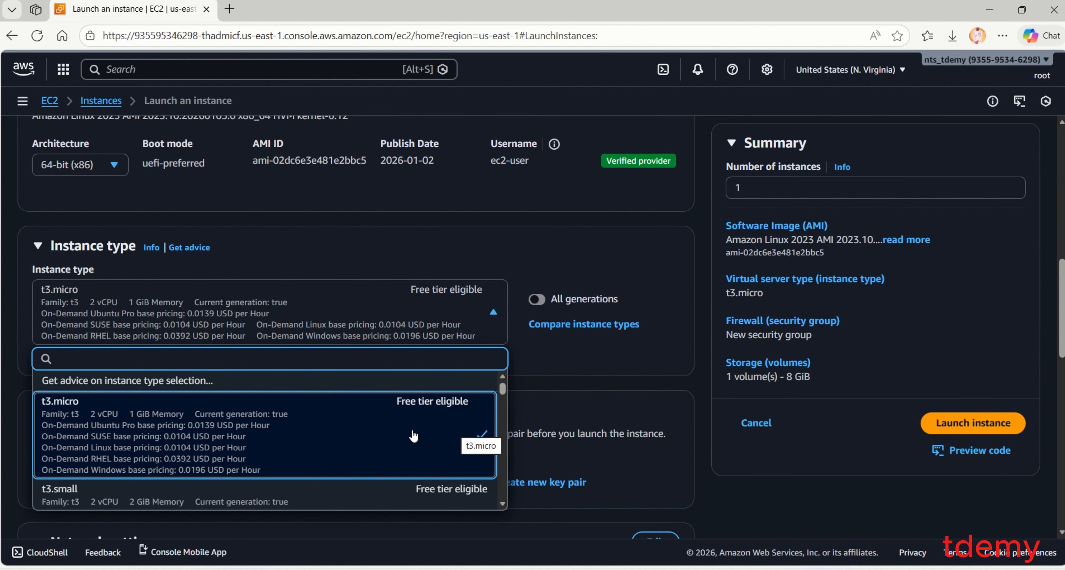
{"action": "left_click", "coordinate": [762, 494]}
Create a new RSA key pair named myLinuxKpair_us-east-1_tdemy with the .ppk private key format for PuTTY.
{"action": "scroll", "coordinate": [411, 408], "scroll_direction": "down", "scroll_amount": 2}
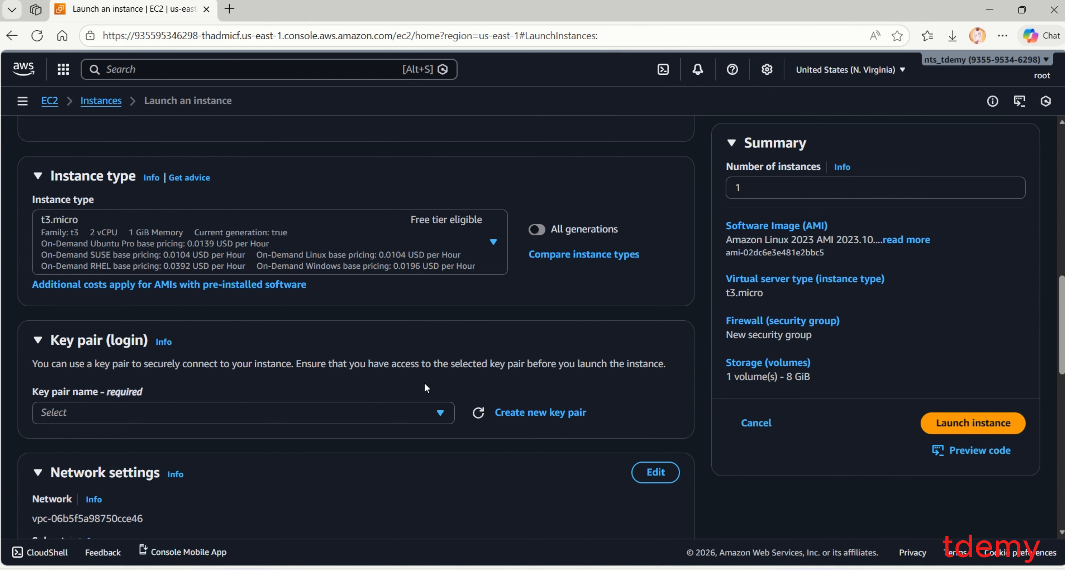
{"action": "scroll", "coordinate": [413, 346], "scroll_direction": "down", "scroll_amount": 2}
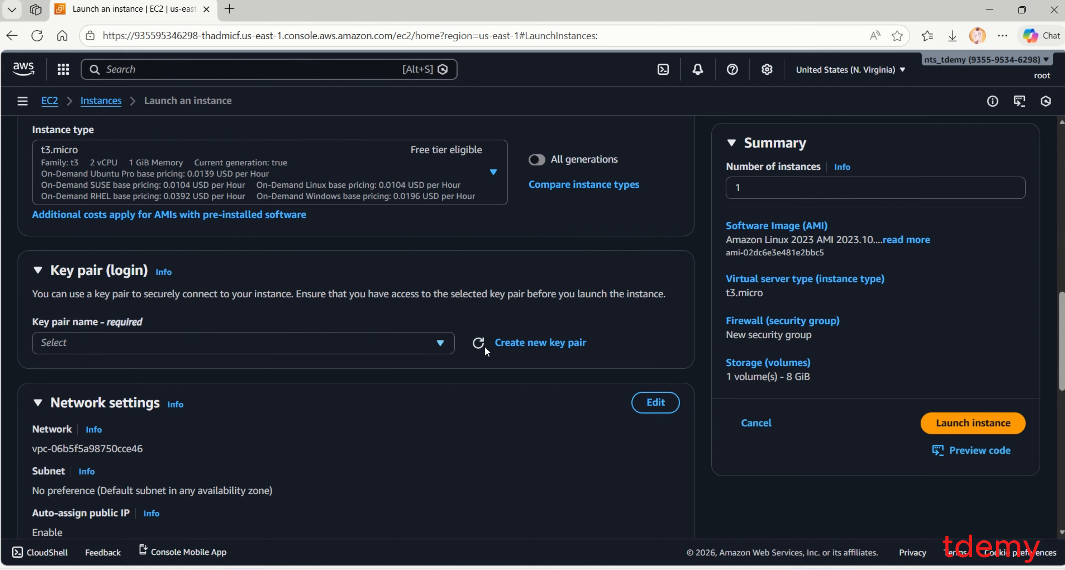
{"action": "left_click", "coordinate": [540, 347]}
{"action": "left_click", "coordinate": [427, 206]}
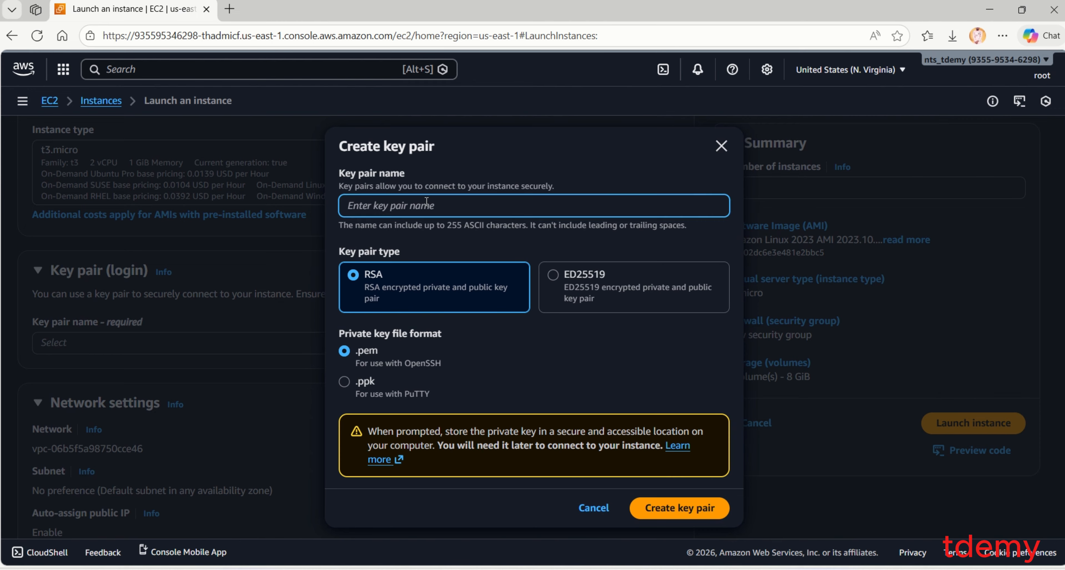
{"action": "type", "text": "myLinuxKpair_us-east-1_tdemy"}
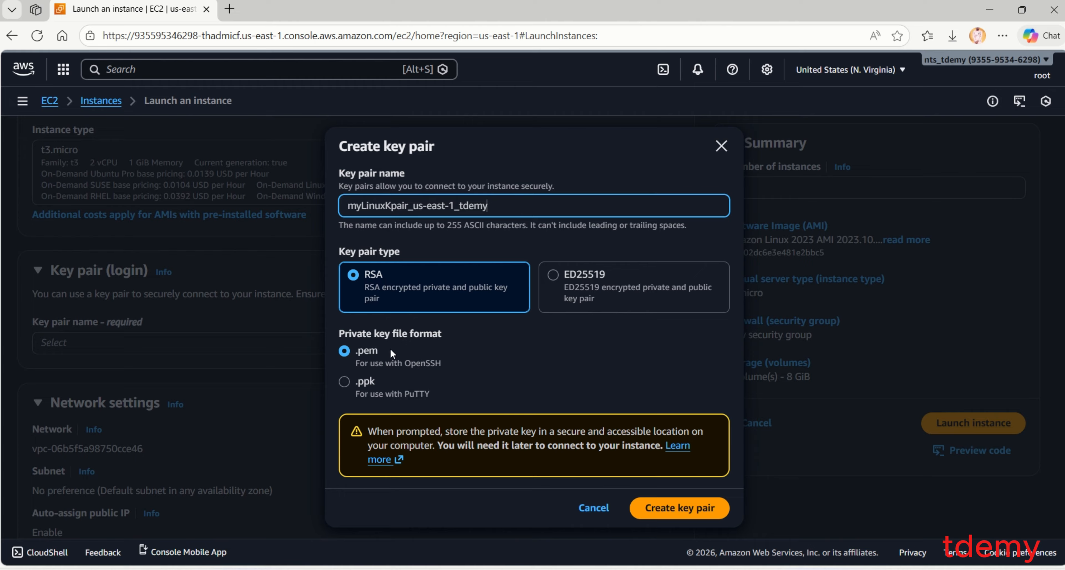
{"action": "left_click", "coordinate": [346, 380]}
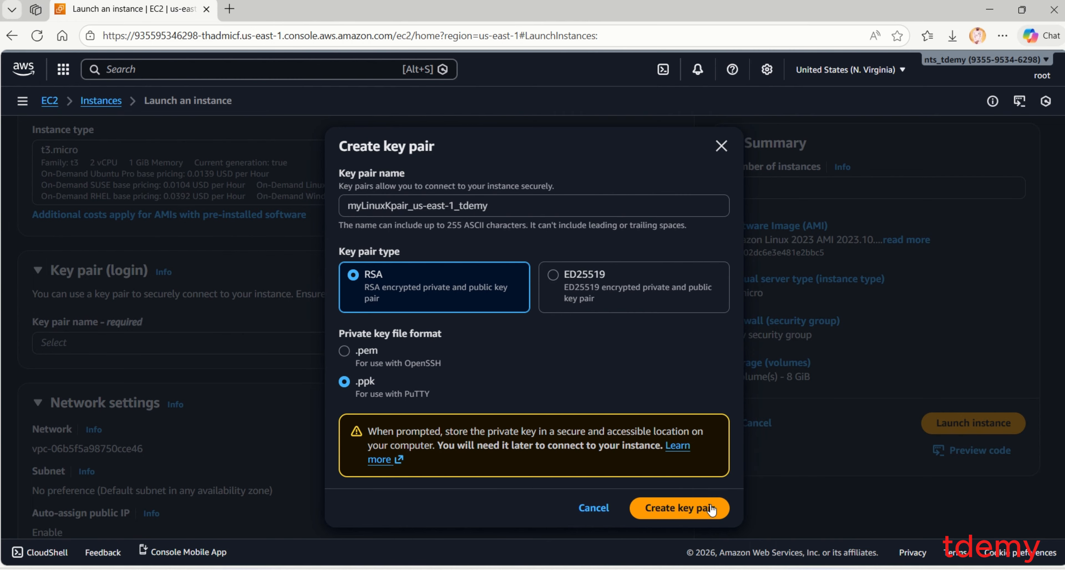
{"action": "left_click", "coordinate": [698, 507]}
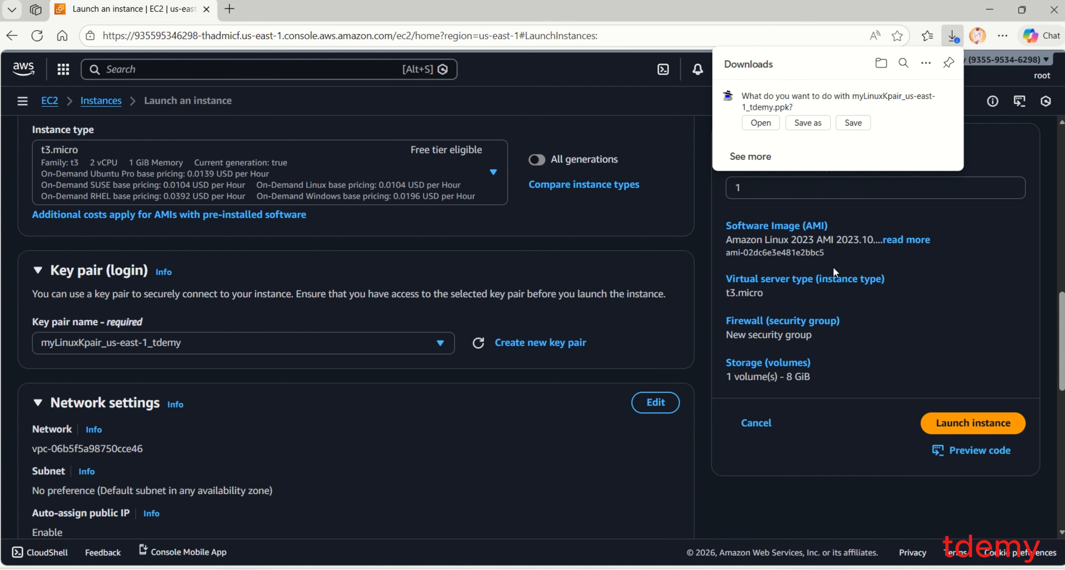
Save the downloaded private key file in the Tdemy folder on drive F and close the download notice.
{"action": "left_click", "coordinate": [808, 124]}
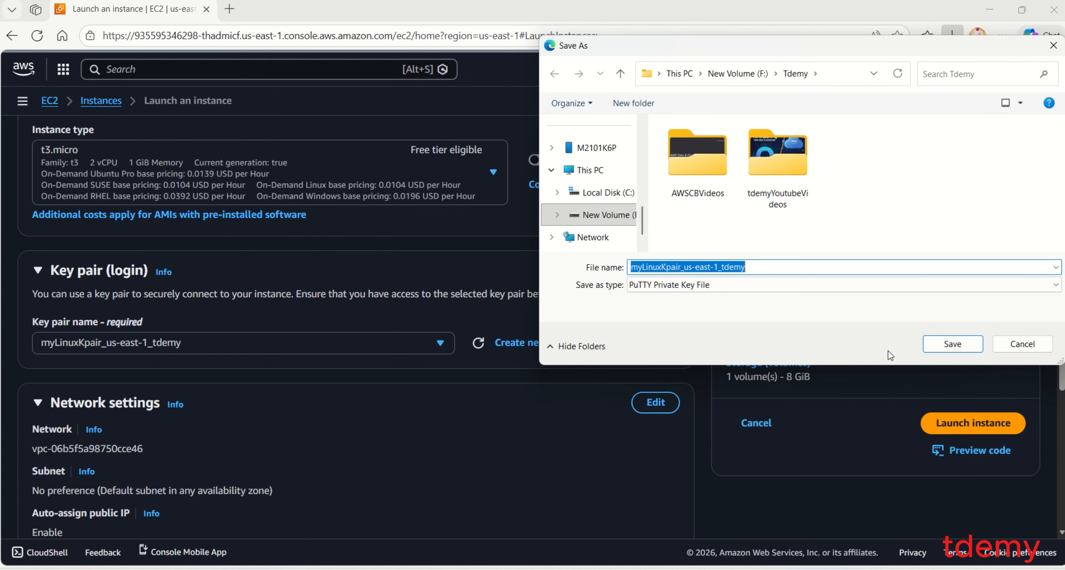
{"action": "left_click", "coordinate": [947, 344]}
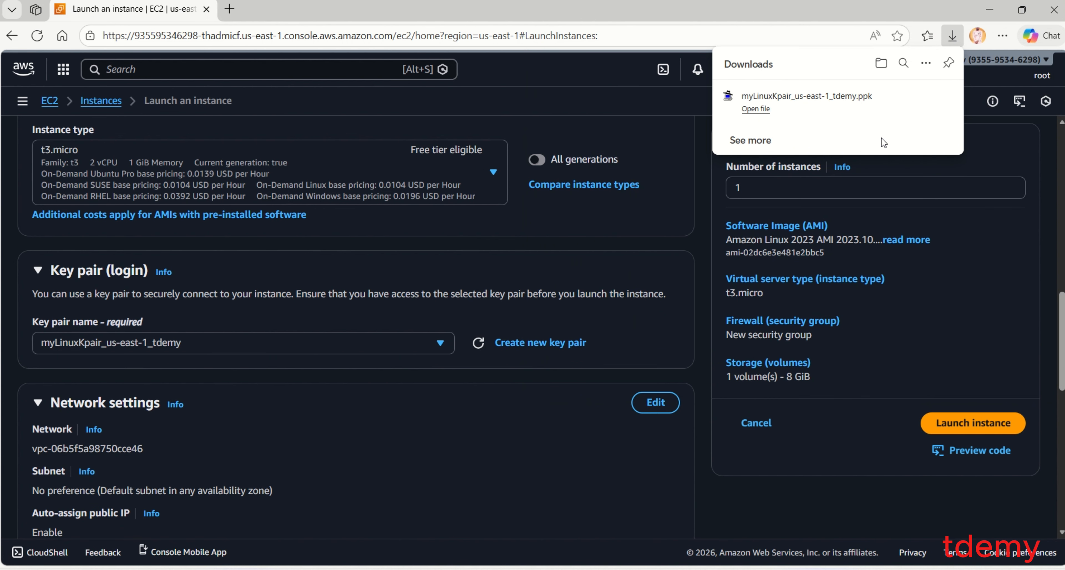
{"action": "left_click", "coordinate": [707, 503]}
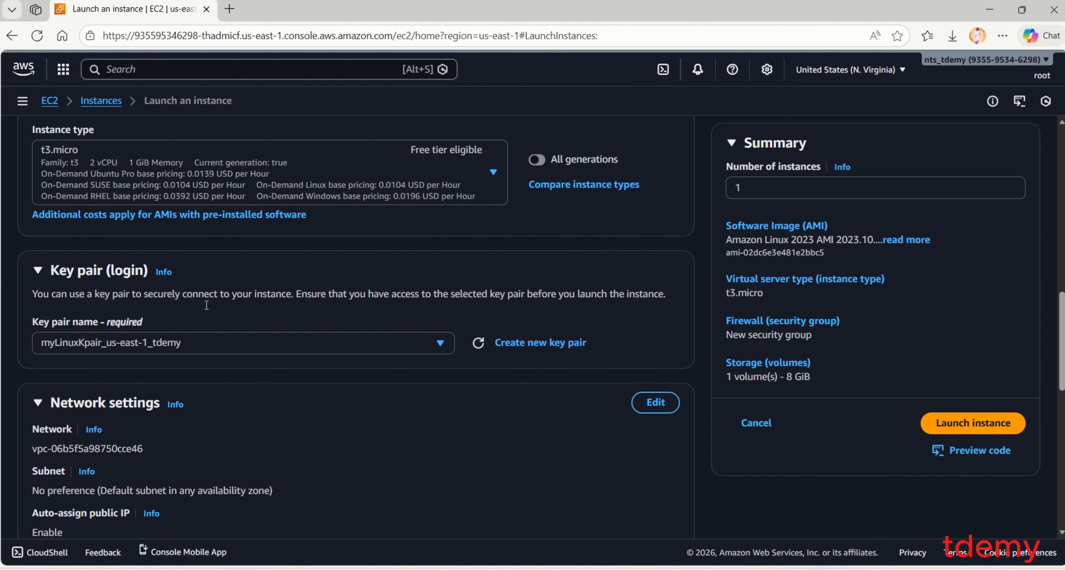
Edit the network settings to use the My1stVPC network and its PubSub_my1stVPC subnet.
{"action": "scroll", "coordinate": [178, 348], "scroll_direction": "down", "scroll_amount": 3}
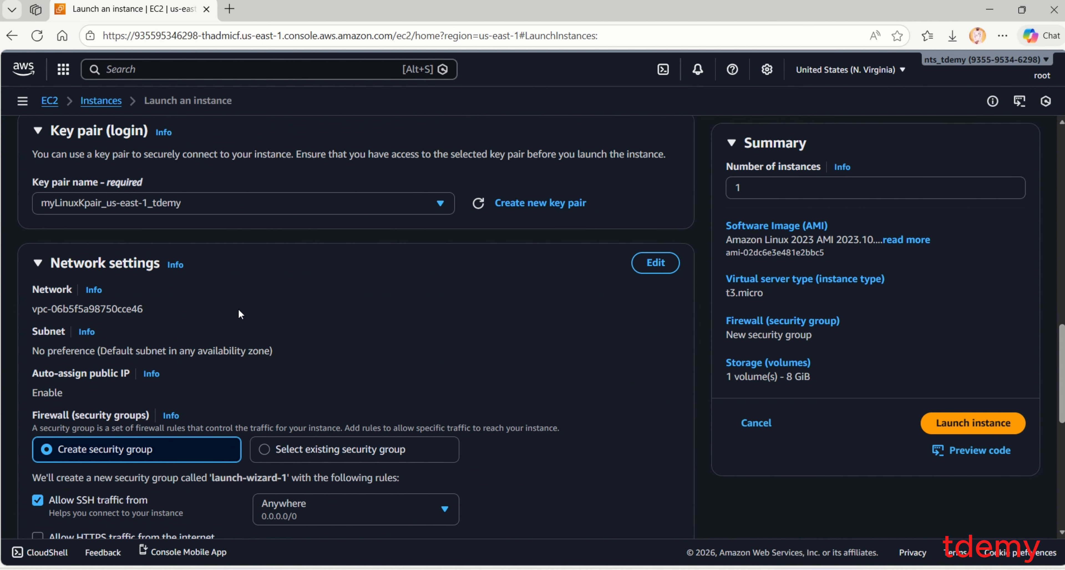
{"action": "left_click", "coordinate": [659, 270]}
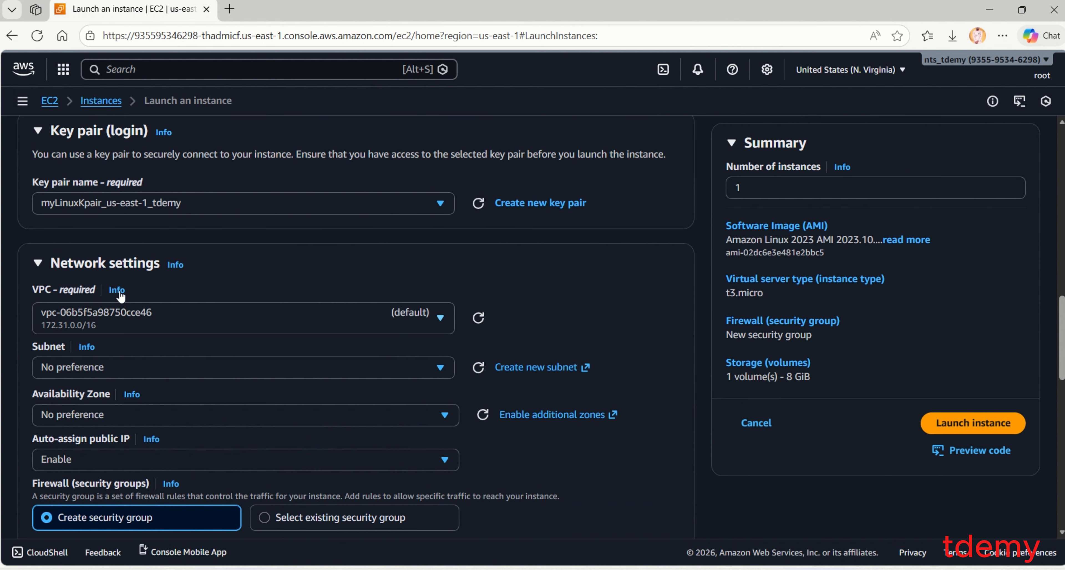
{"action": "left_click", "coordinate": [352, 323]}
{"action": "left_click", "coordinate": [228, 411]}
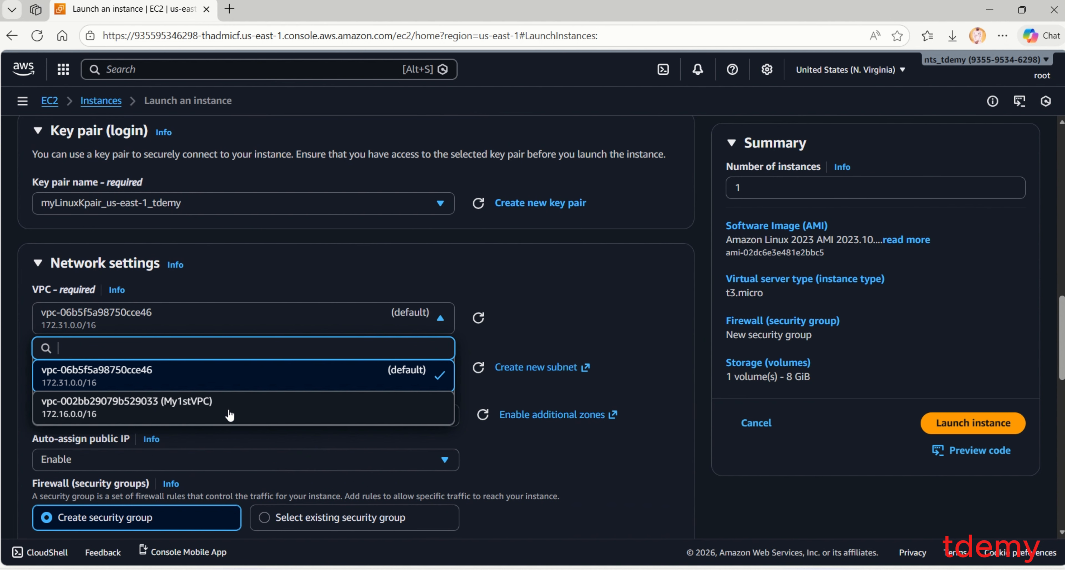
{"action": "scroll", "coordinate": [481, 317], "scroll_direction": "down", "scroll_amount": 2}
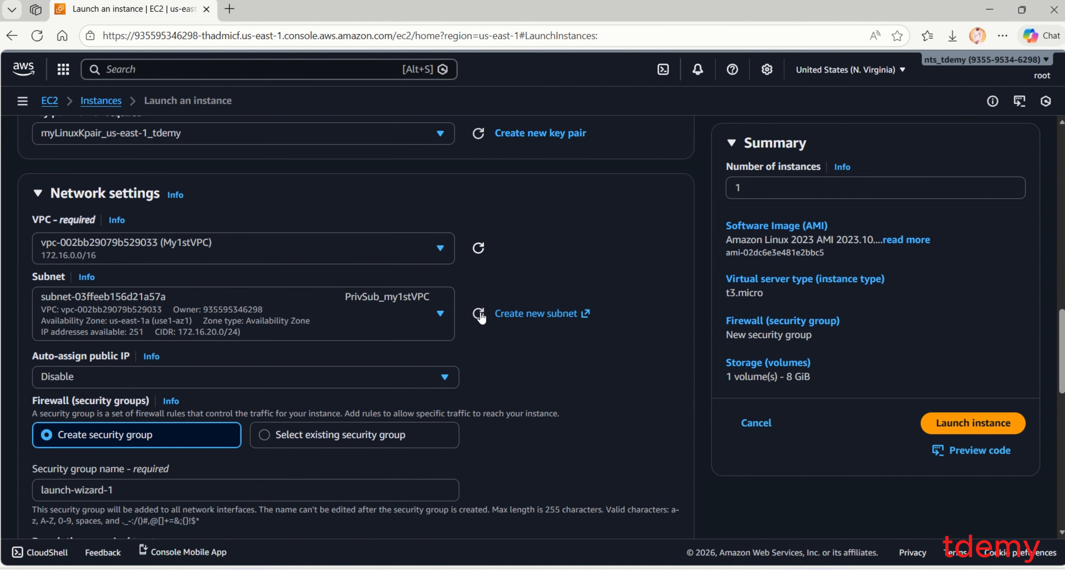
{"action": "left_click", "coordinate": [437, 310]}
{"action": "left_click", "coordinate": [414, 441]}
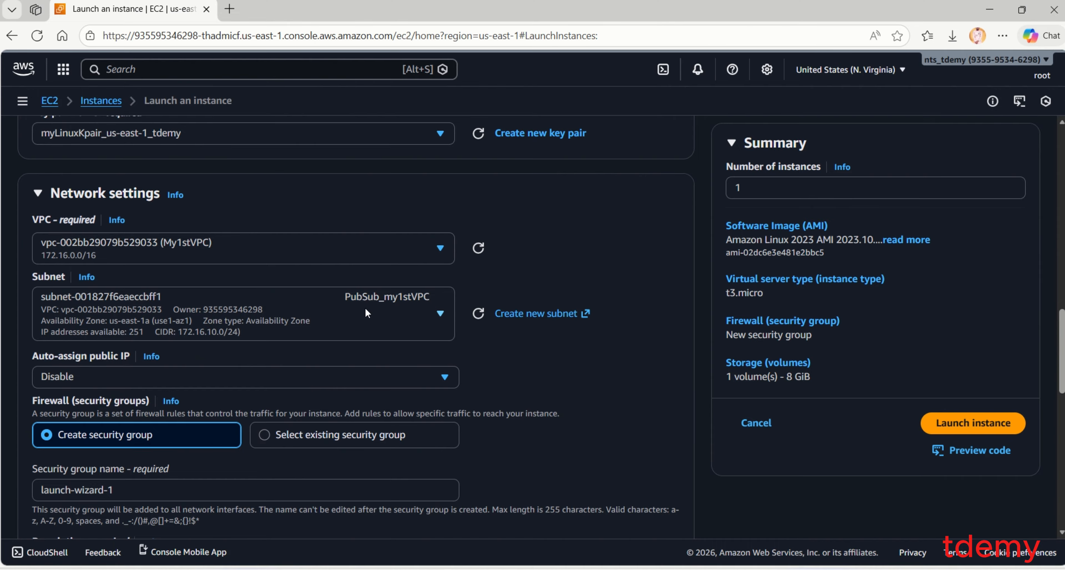
Enable auto-assignment of a public IP in the instance's network settings.
{"action": "left_click", "coordinate": [389, 375]}
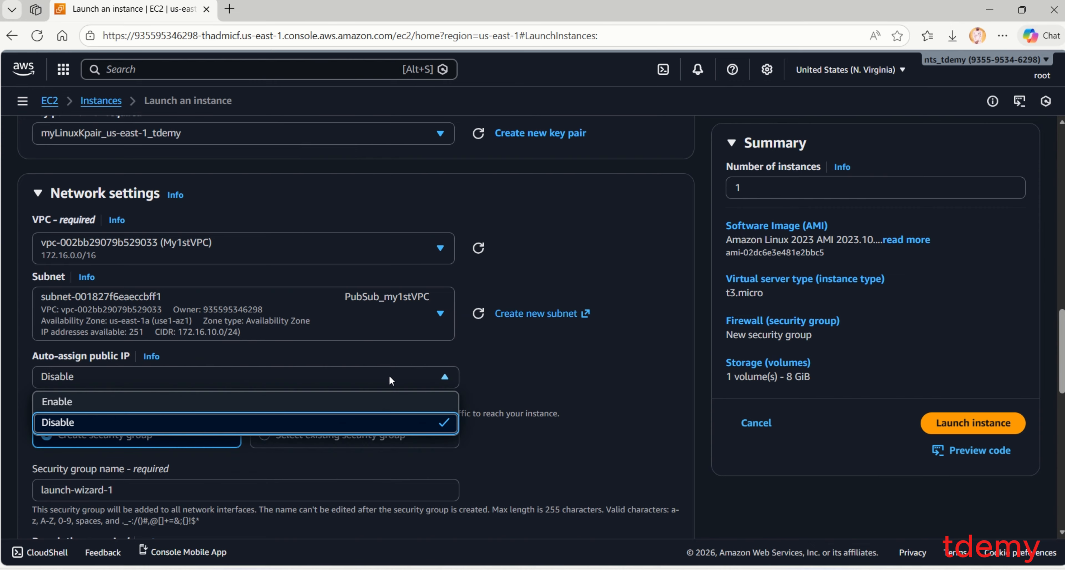
{"action": "left_click", "coordinate": [367, 401]}
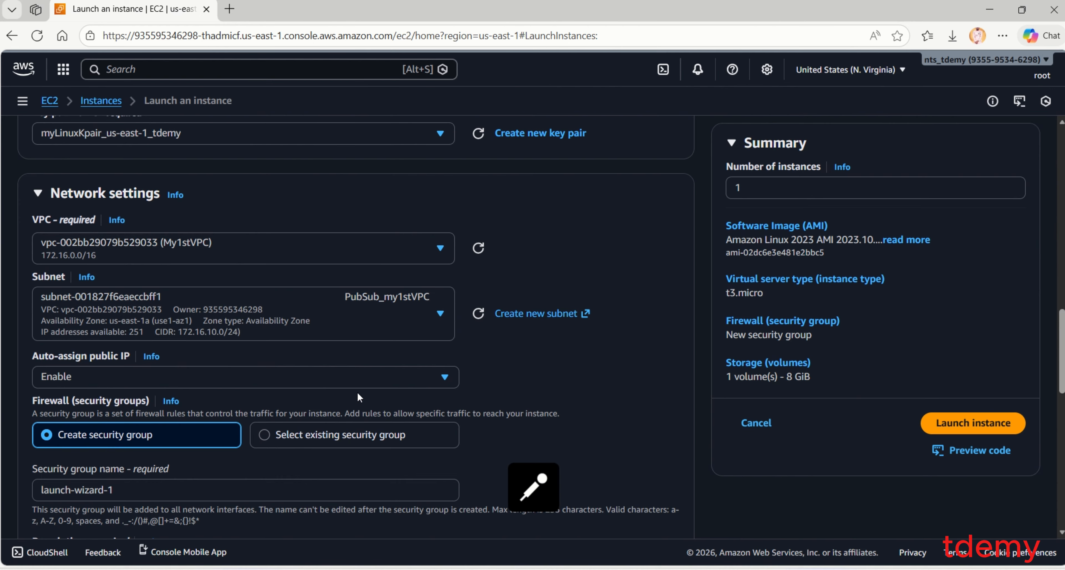
{"action": "left_click", "coordinate": [375, 380]}
{"action": "left_click", "coordinate": [376, 382]}
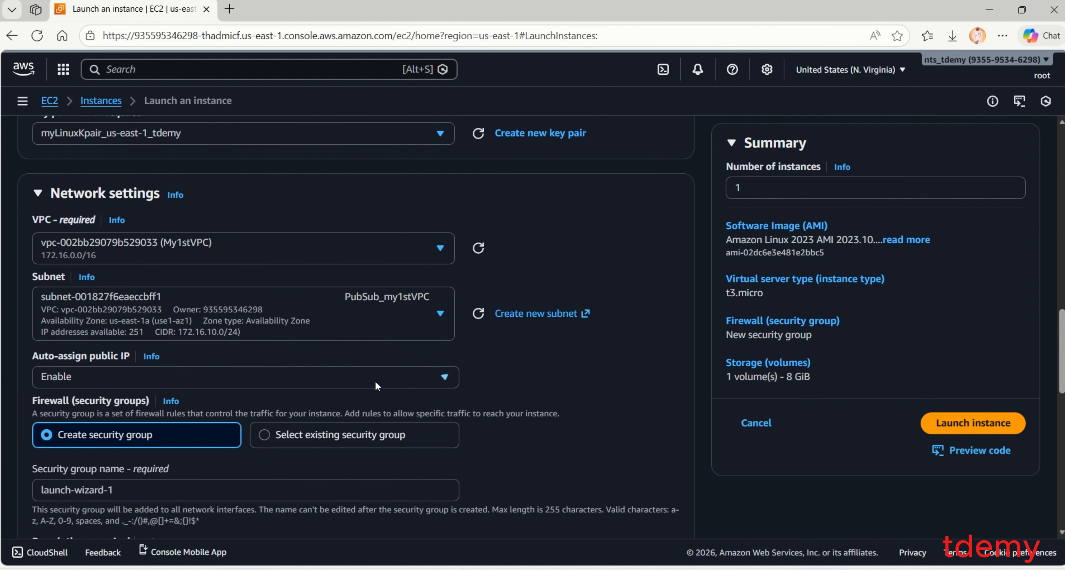
Search for the VPC service, open it in a new browser tab and show its list of subnets.
{"action": "left_click", "coordinate": [260, 70]}
{"action": "type", "text": "vpc"}
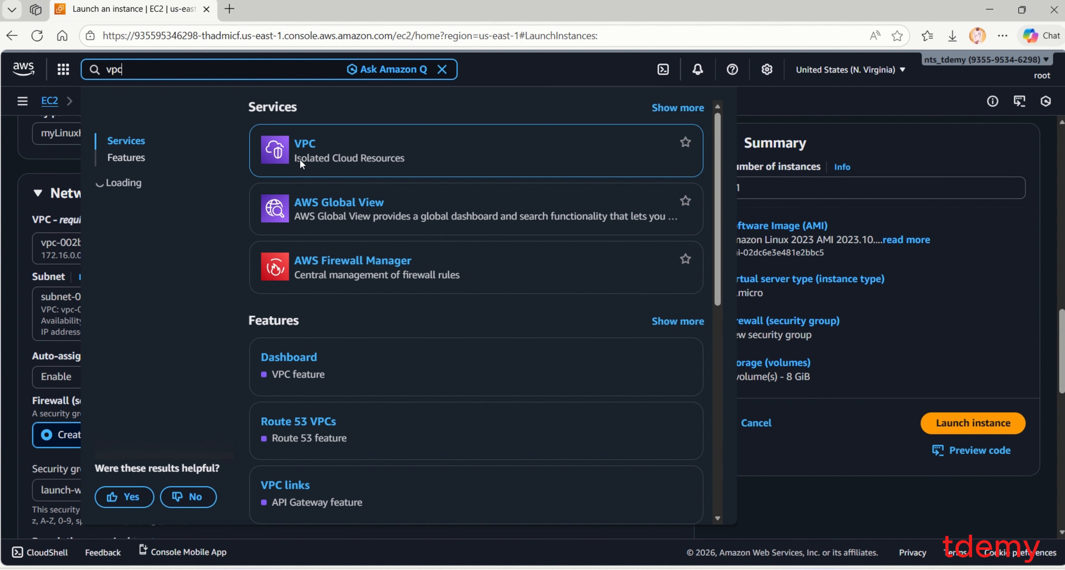
{"action": "right_click", "coordinate": [306, 148]}
{"action": "left_click", "coordinate": [350, 165]}
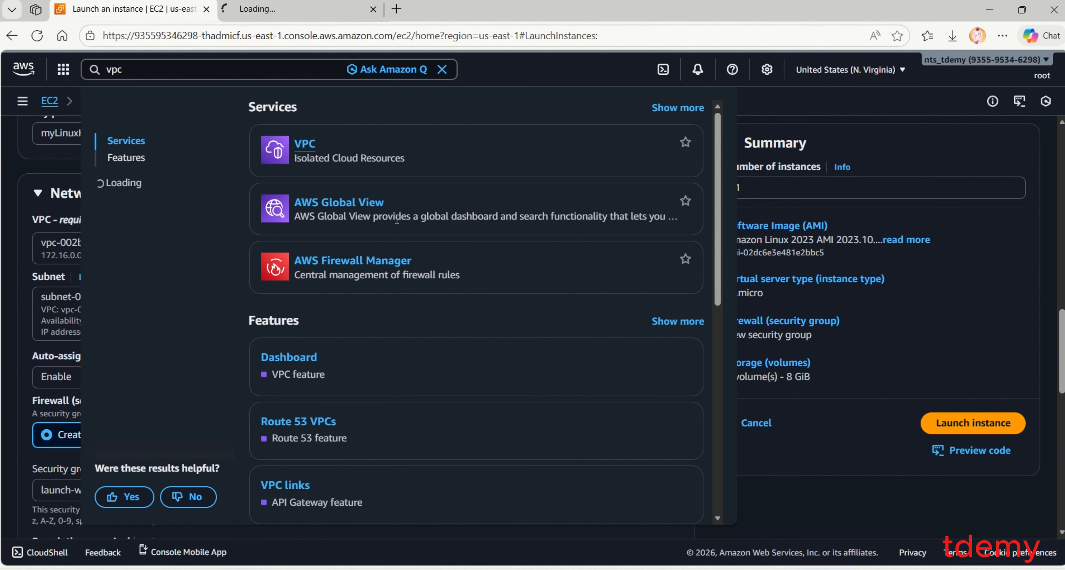
{"action": "left_click", "coordinate": [783, 516]}
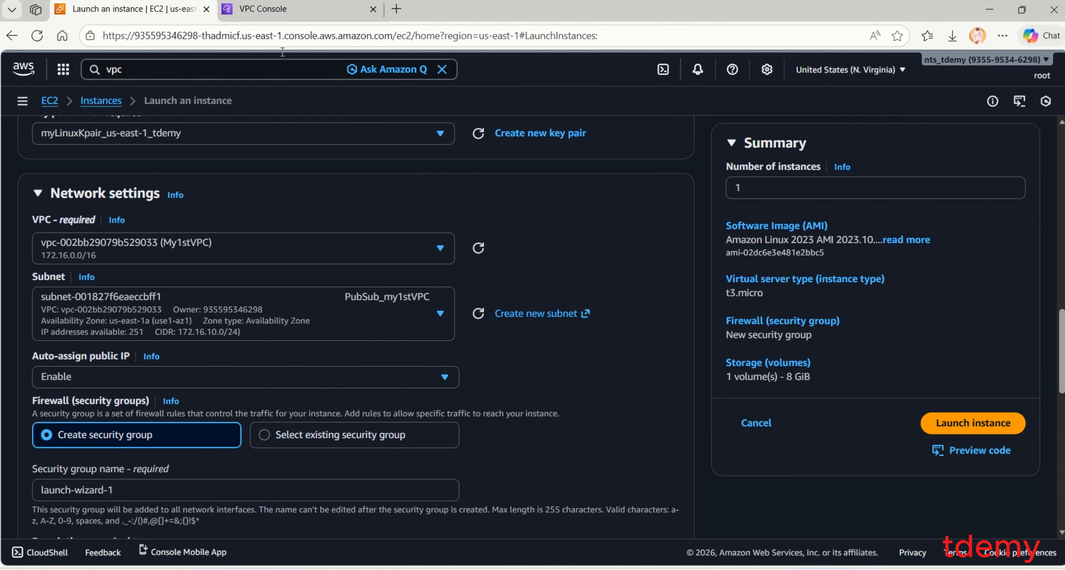
{"action": "left_click", "coordinate": [285, 12]}
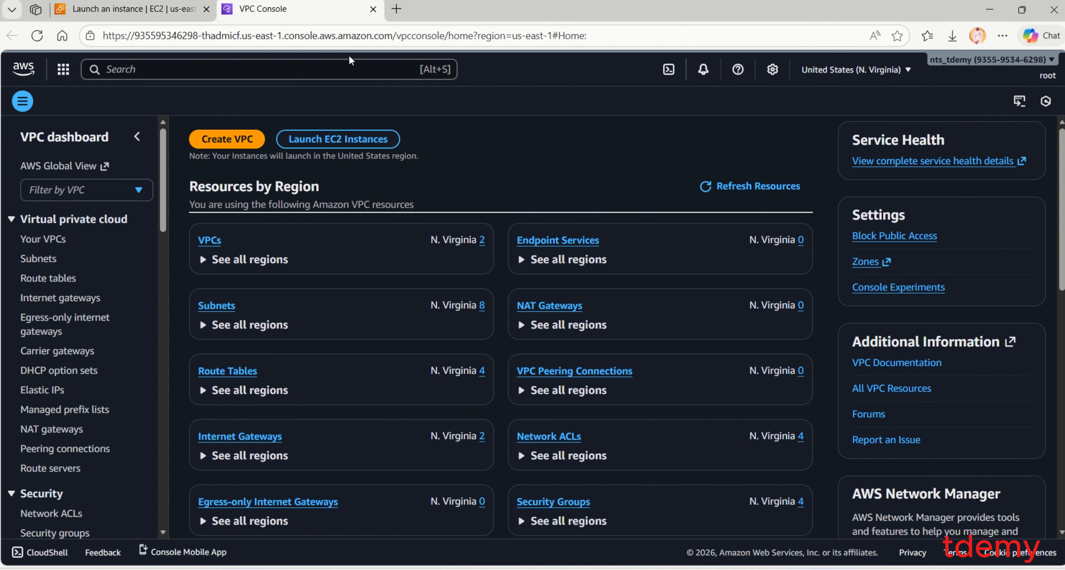
{"action": "left_click", "coordinate": [216, 306]}
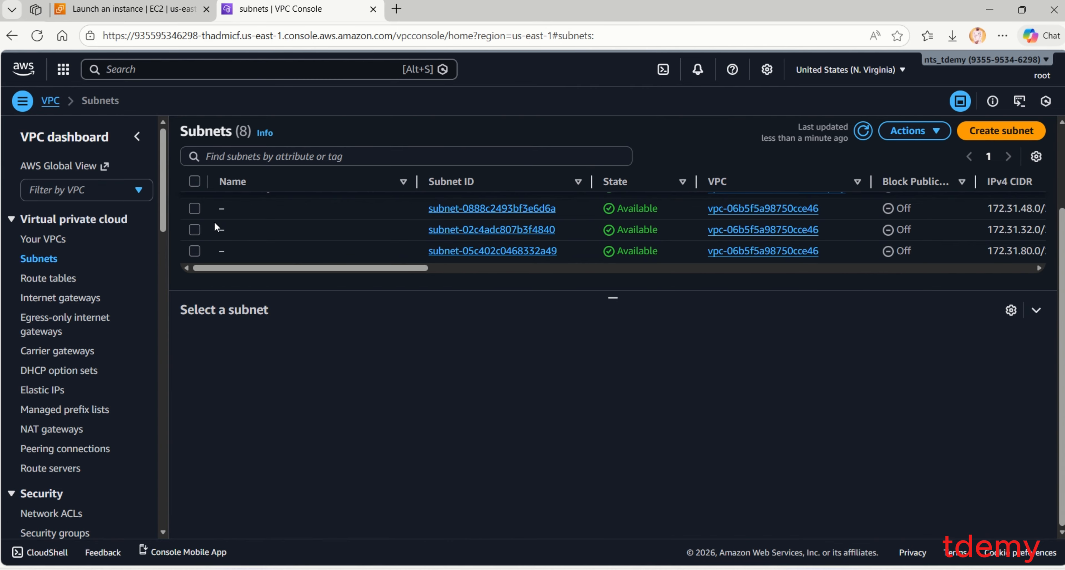
Enable auto-assign public IPv4 address in the settings of the PubSub_my1stVPC subnet and save the change.
{"action": "scroll", "coordinate": [240, 246], "scroll_direction": "up", "scroll_amount": 2}
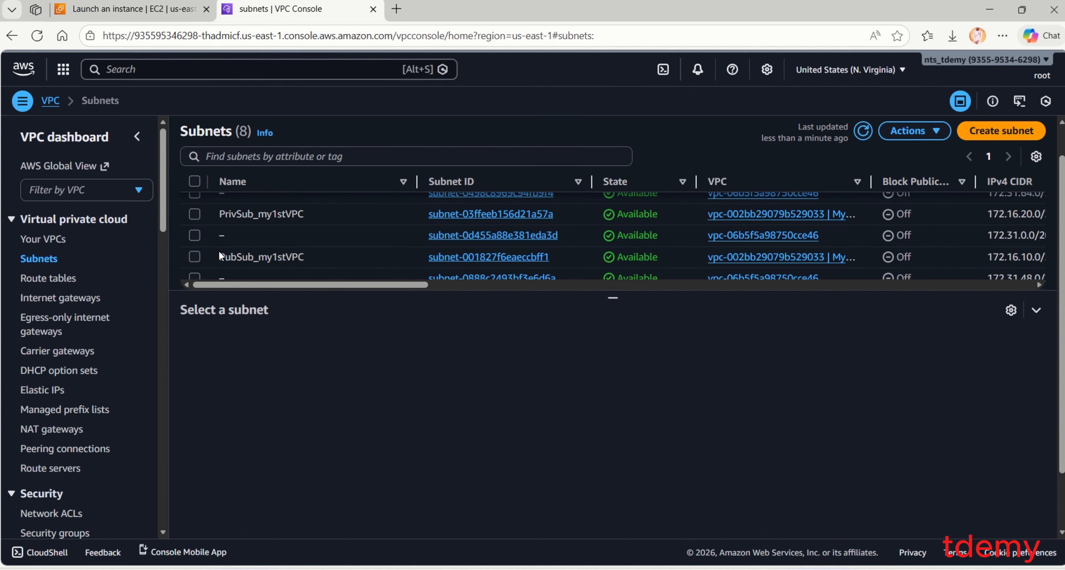
{"action": "left_click", "coordinate": [196, 254]}
{"action": "left_click", "coordinate": [921, 131]}
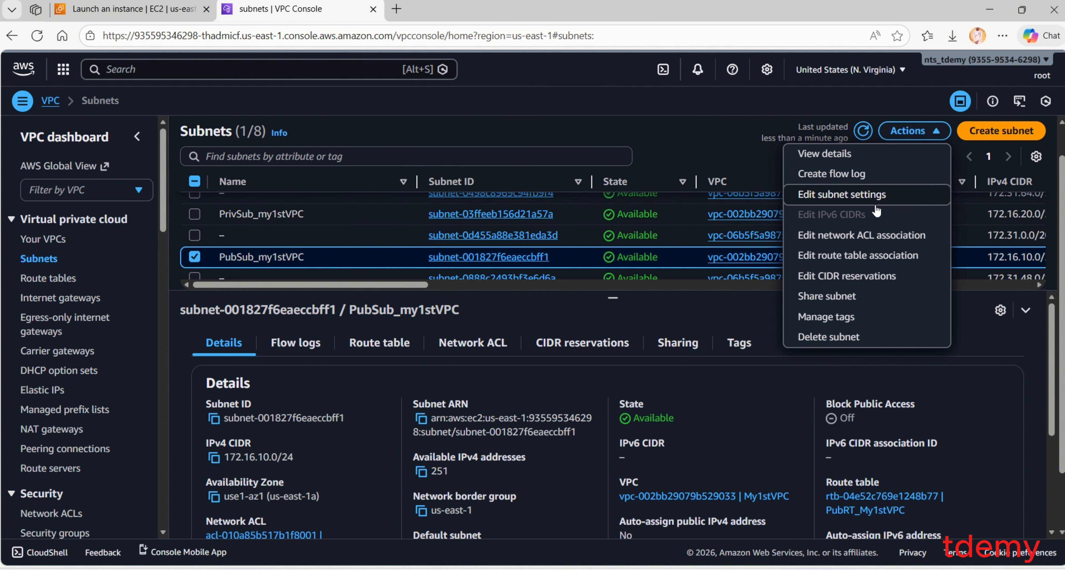
{"action": "left_click", "coordinate": [868, 194]}
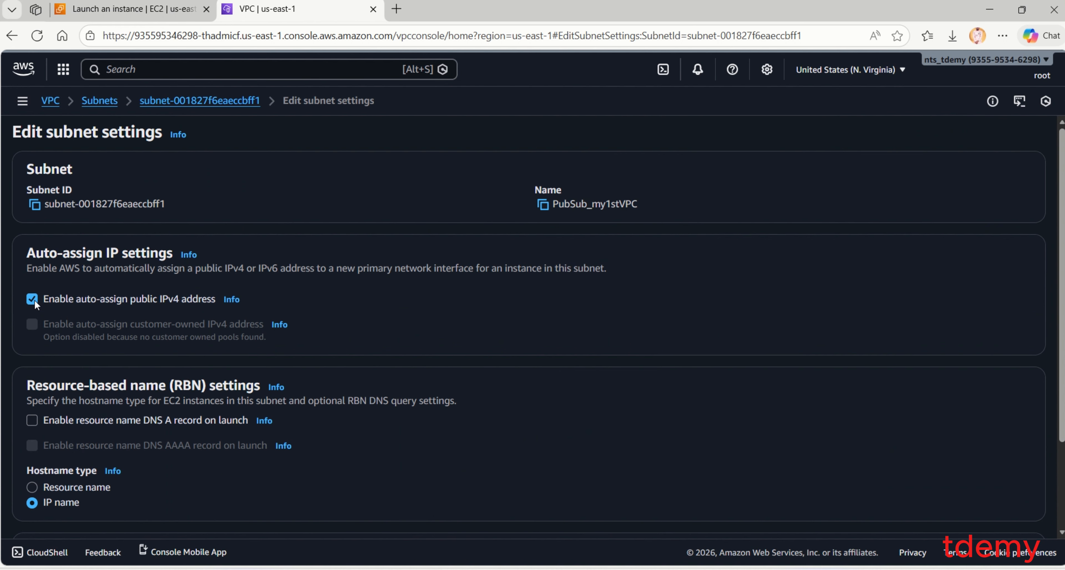
{"action": "scroll", "coordinate": [34, 300], "scroll_direction": "down", "scroll_amount": 3}
{"action": "left_click", "coordinate": [1037, 516]}
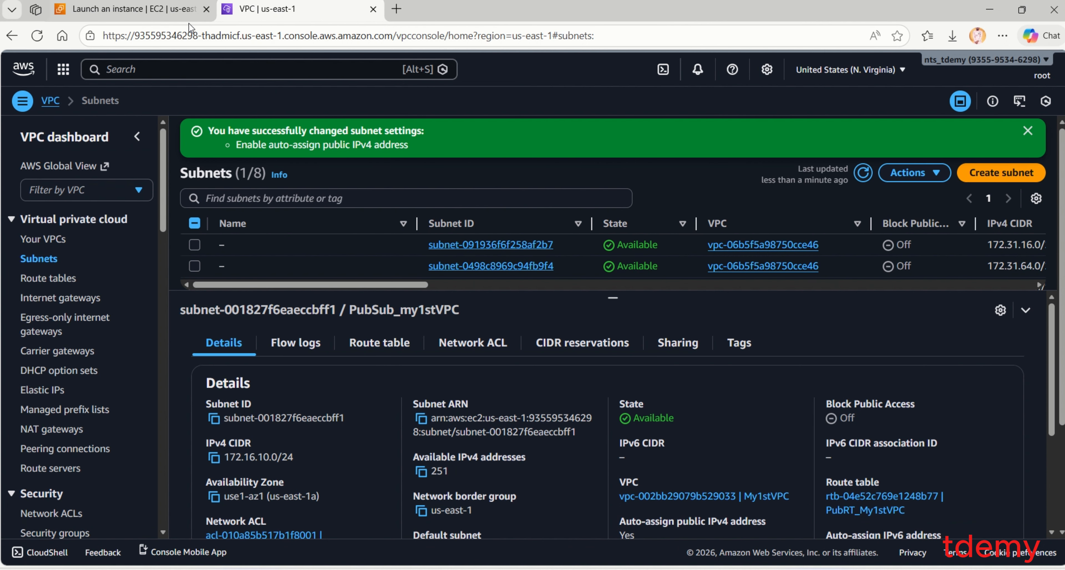
Return to the instance launch form and assign the existing security group PubSG_My1stVPC as its firewall.
{"action": "left_click", "coordinate": [128, 9]}
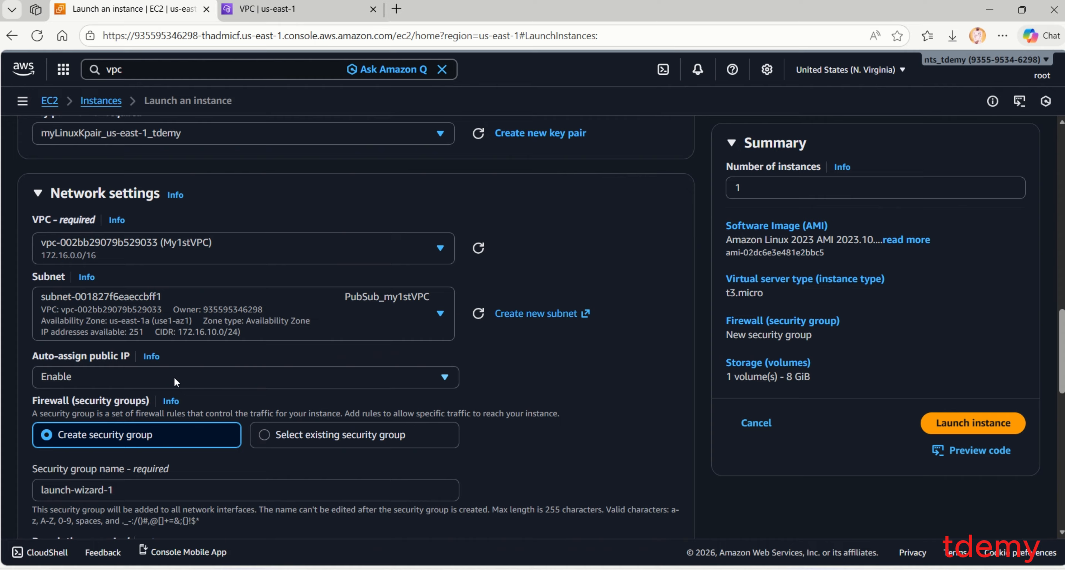
{"action": "left_click", "coordinate": [199, 379]}
{"action": "left_click", "coordinate": [200, 381]}
{"action": "scroll", "coordinate": [241, 373], "scroll_direction": "down", "scroll_amount": 2}
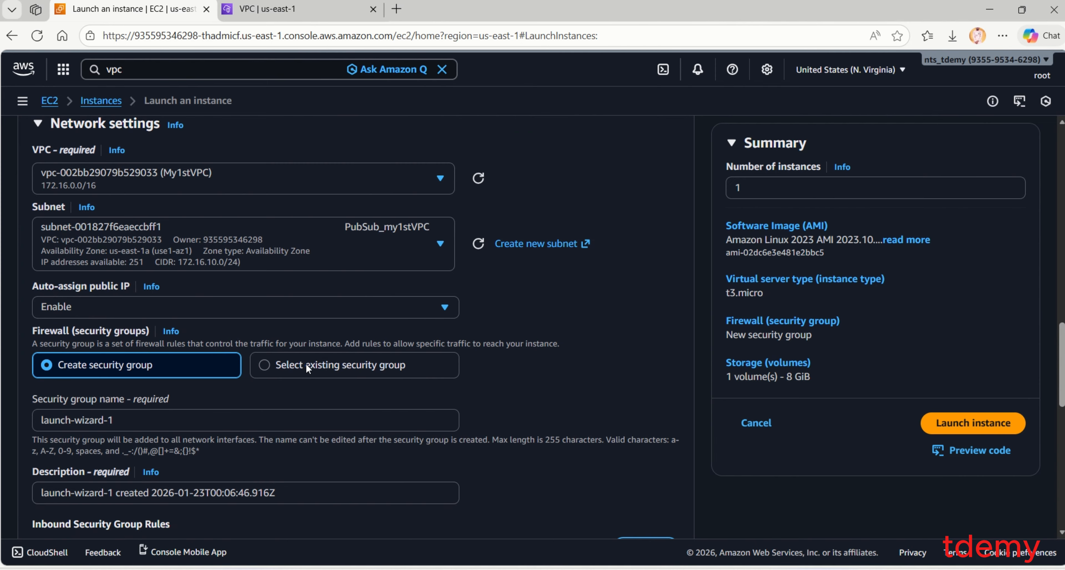
{"action": "left_click", "coordinate": [260, 364]}
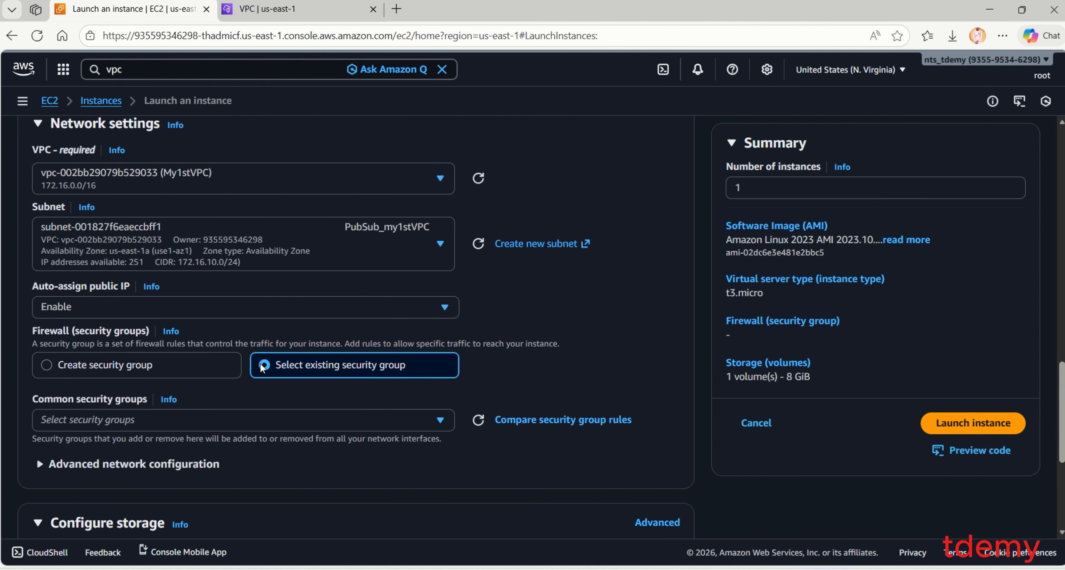
{"action": "left_click", "coordinate": [404, 419]}
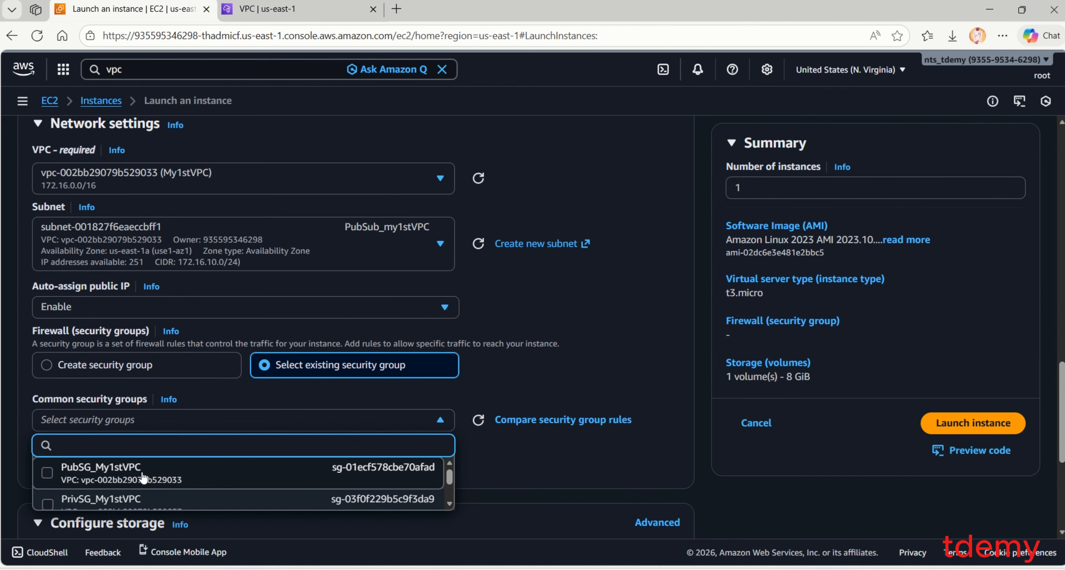
{"action": "scroll", "coordinate": [262, 509], "scroll_direction": "down", "scroll_amount": 4}
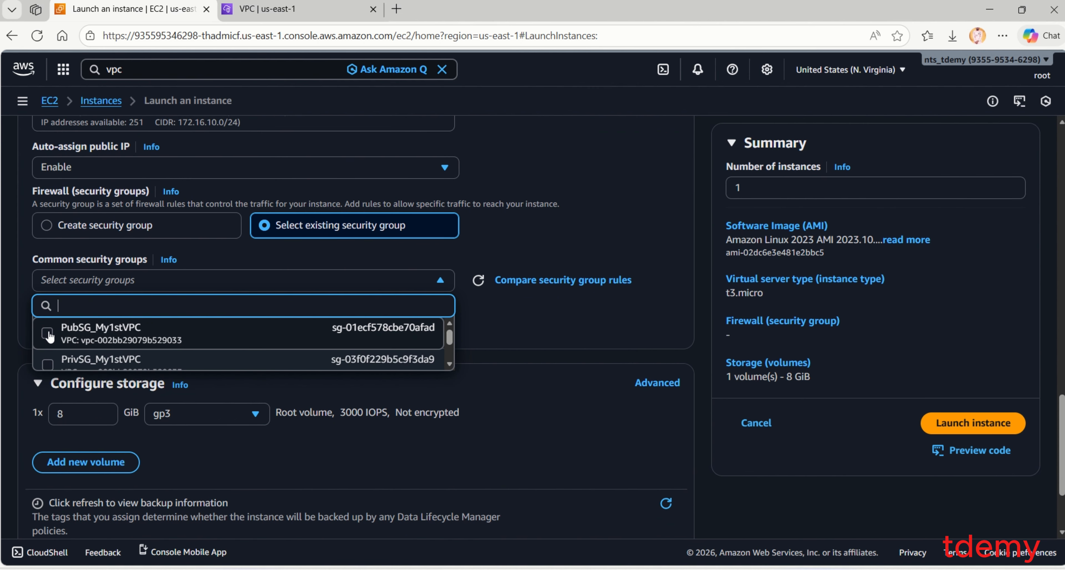
{"action": "left_click", "coordinate": [261, 334]}
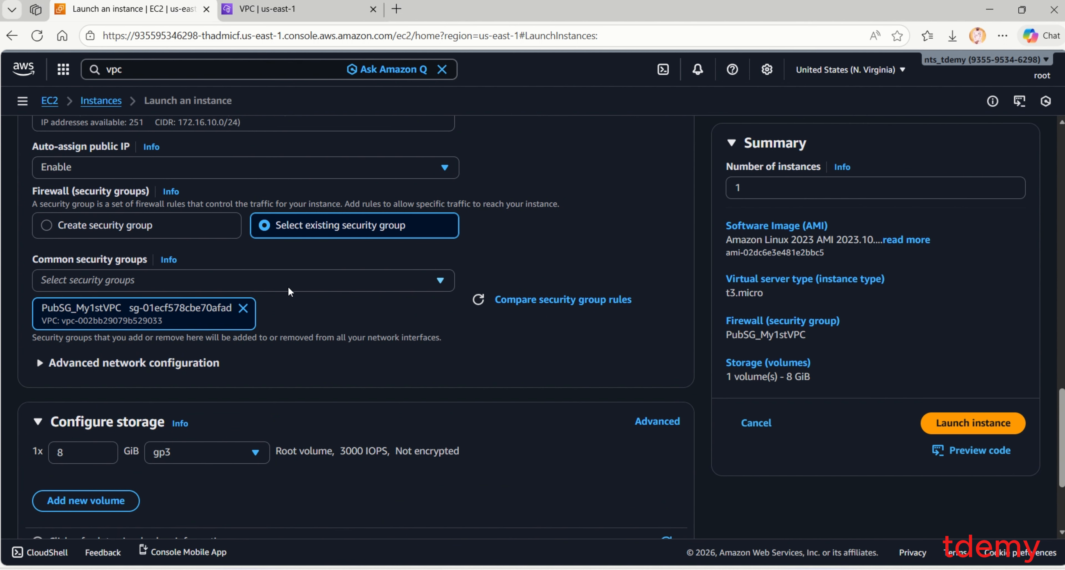
Examine the advanced network configuration, collapse it again and look over the storage settings.
{"action": "left_click", "coordinate": [39, 364]}
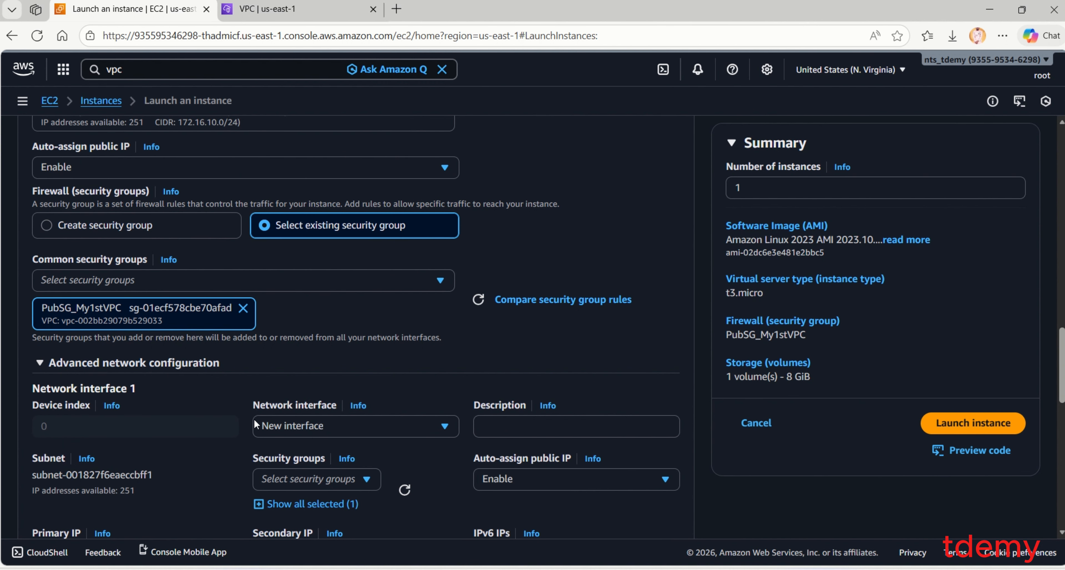
{"action": "scroll", "coordinate": [178, 425], "scroll_direction": "down", "scroll_amount": 2}
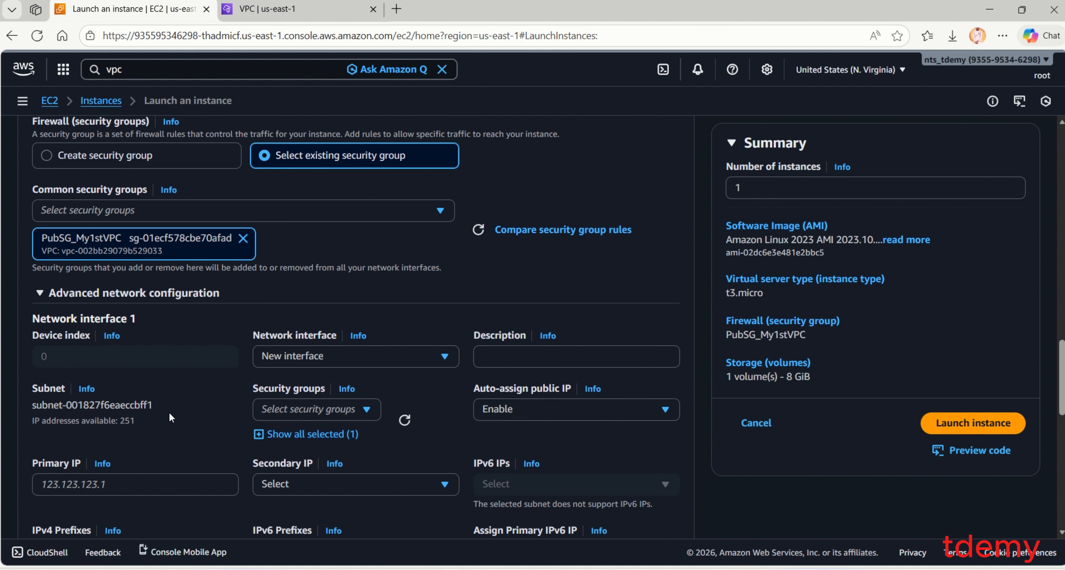
{"action": "left_click", "coordinate": [40, 293]}
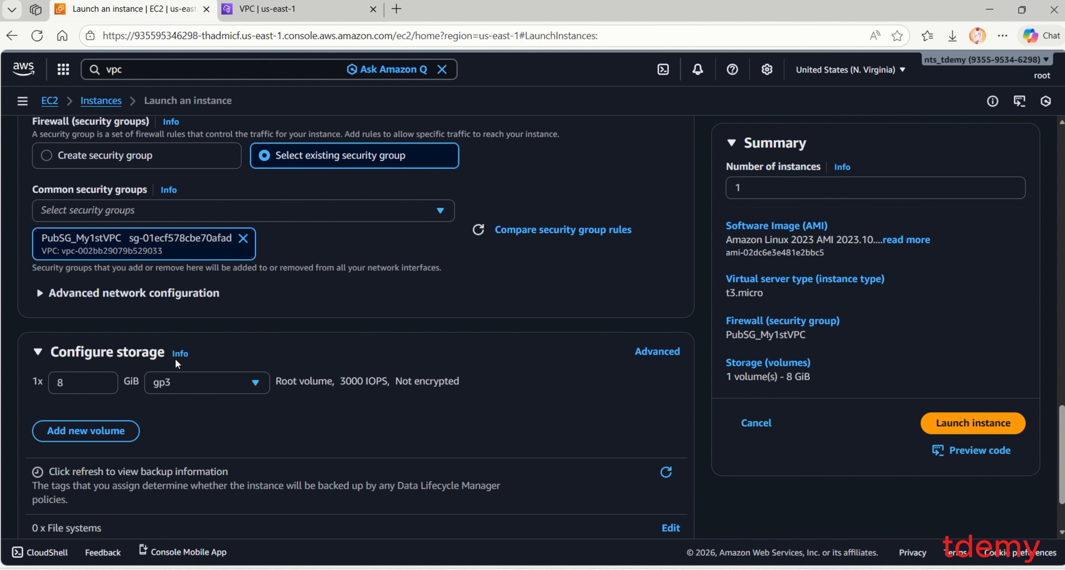
{"action": "scroll", "coordinate": [242, 334], "scroll_direction": "down", "scroll_amount": 2}
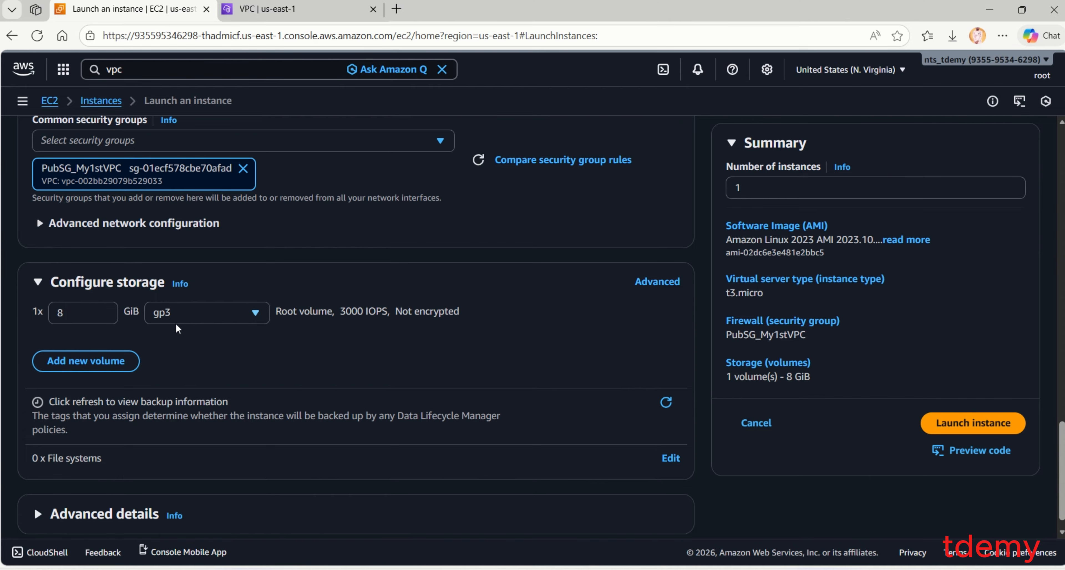
{"action": "scroll", "coordinate": [109, 350], "scroll_direction": "down", "scroll_amount": 1}
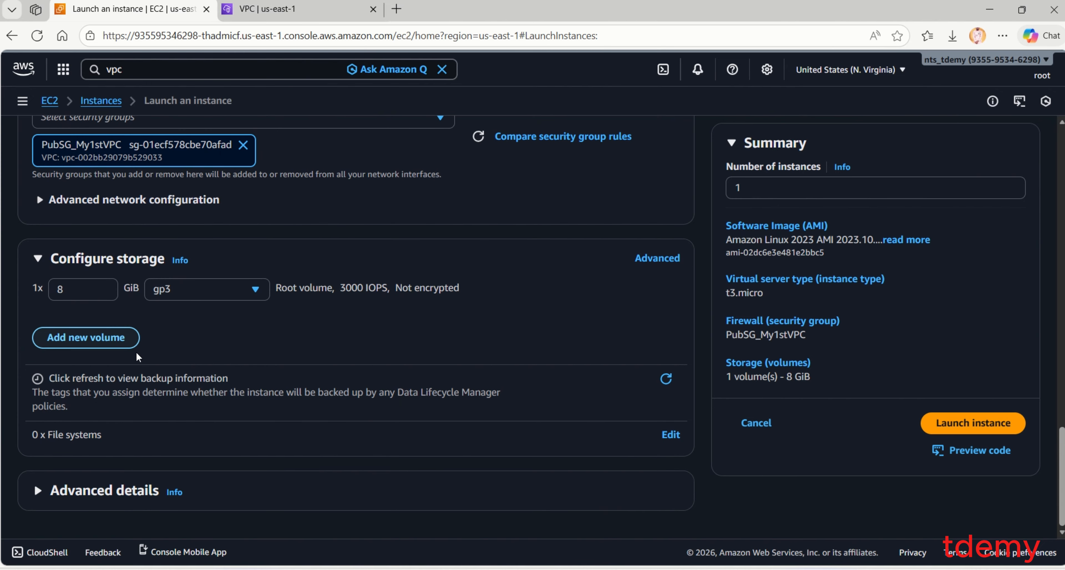
Expand the advanced details, look through their options and collapse the section again without changing anything.
{"action": "left_click", "coordinate": [49, 492]}
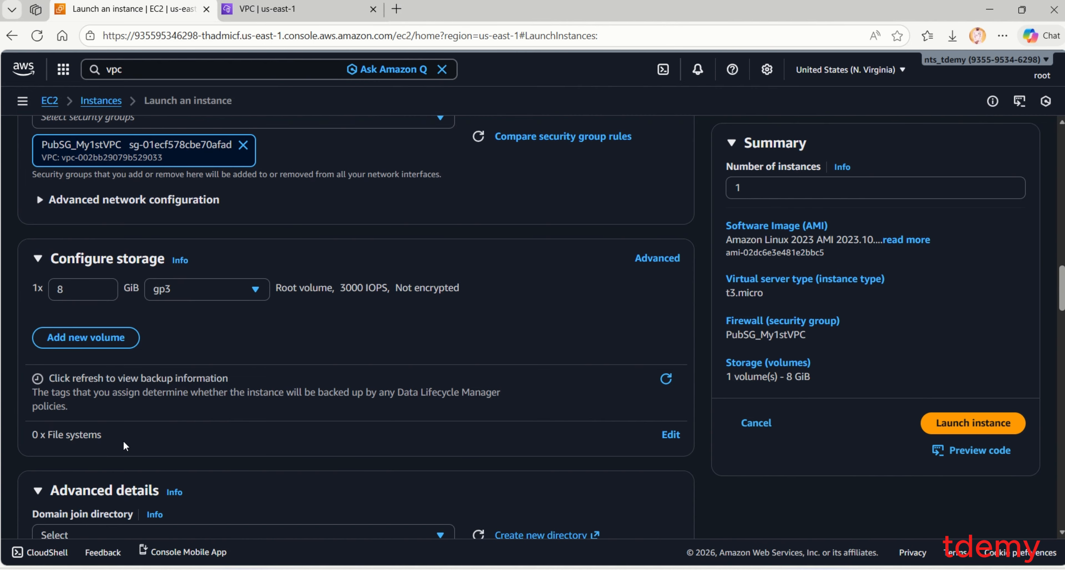
{"action": "scroll", "coordinate": [132, 436], "scroll_direction": "down", "scroll_amount": 5}
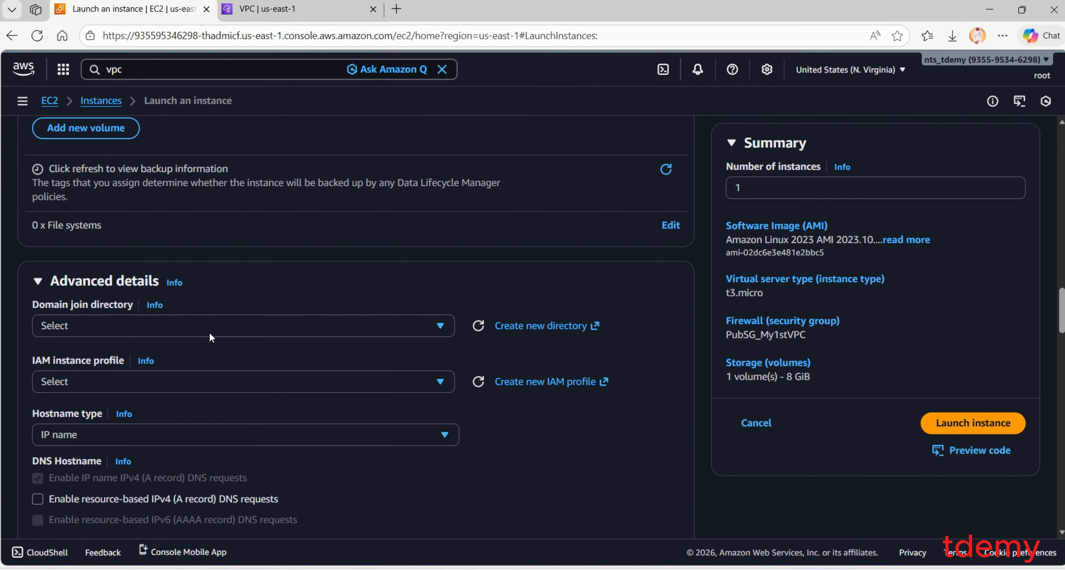
{"action": "scroll", "coordinate": [199, 339], "scroll_direction": "down", "scroll_amount": 4}
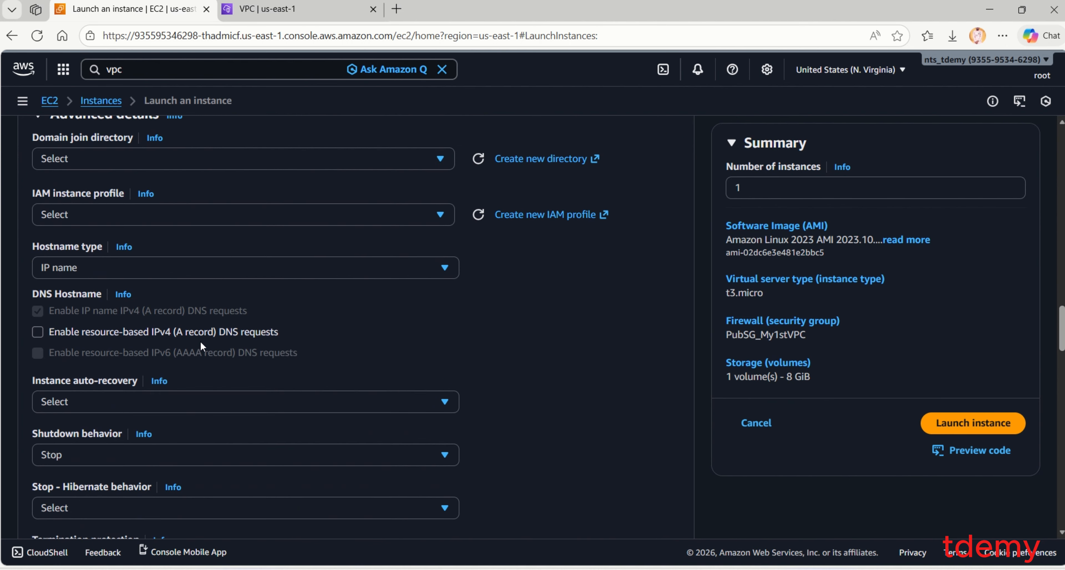
{"action": "scroll", "coordinate": [201, 342], "scroll_direction": "down", "scroll_amount": 20}
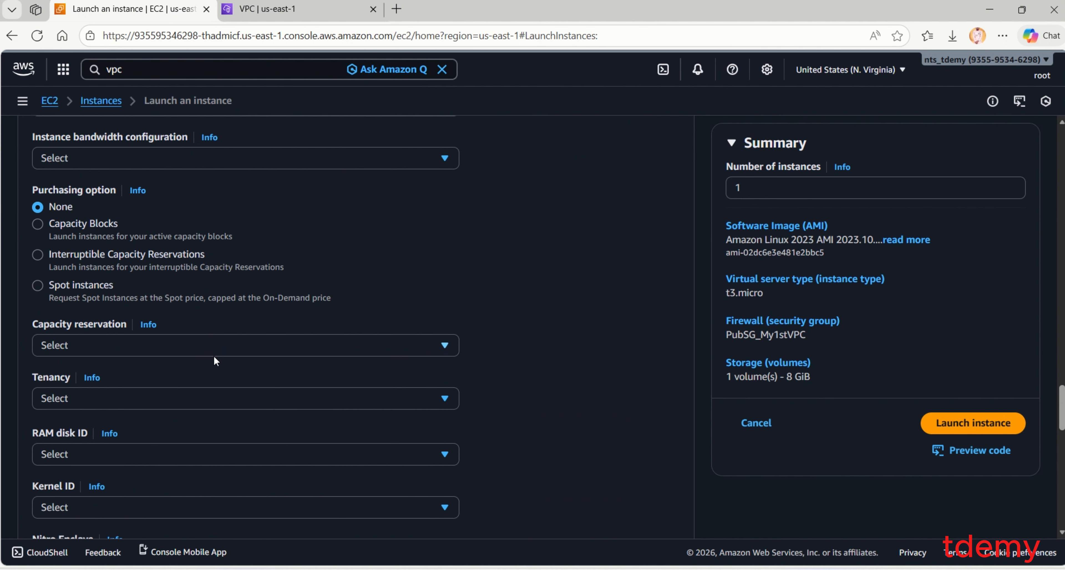
{"action": "scroll", "coordinate": [214, 355], "scroll_direction": "up", "scroll_amount": 20}
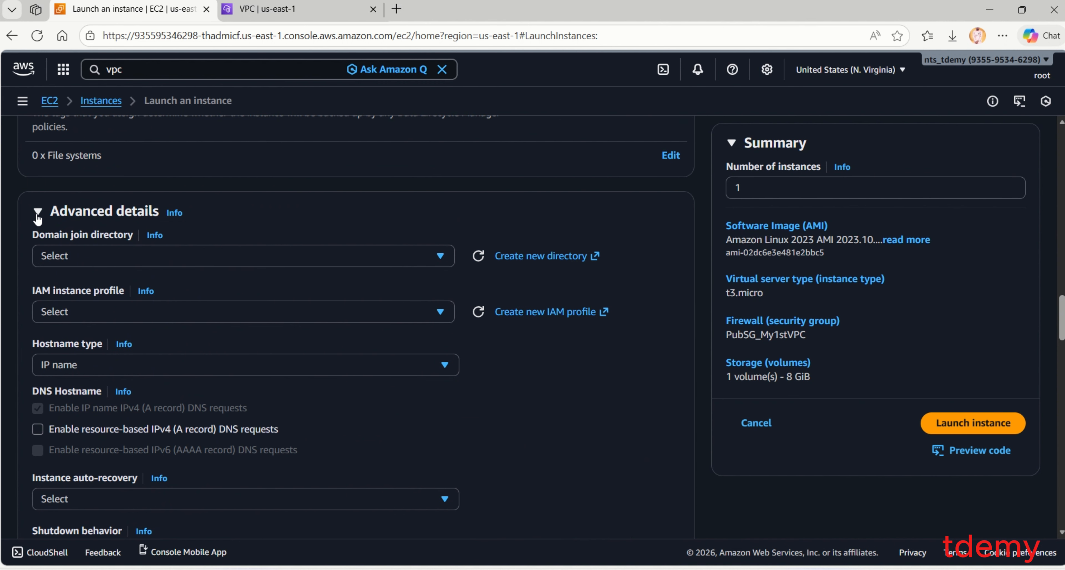
{"action": "left_click", "coordinate": [81, 215]}
Try to launch the instance with the current configuration, and go back to editing its configuration.
{"action": "scroll", "coordinate": [451, 405], "scroll_direction": "up", "scroll_amount": 9}
{"action": "scroll", "coordinate": [451, 404], "scroll_direction": "up", "scroll_amount": 10}
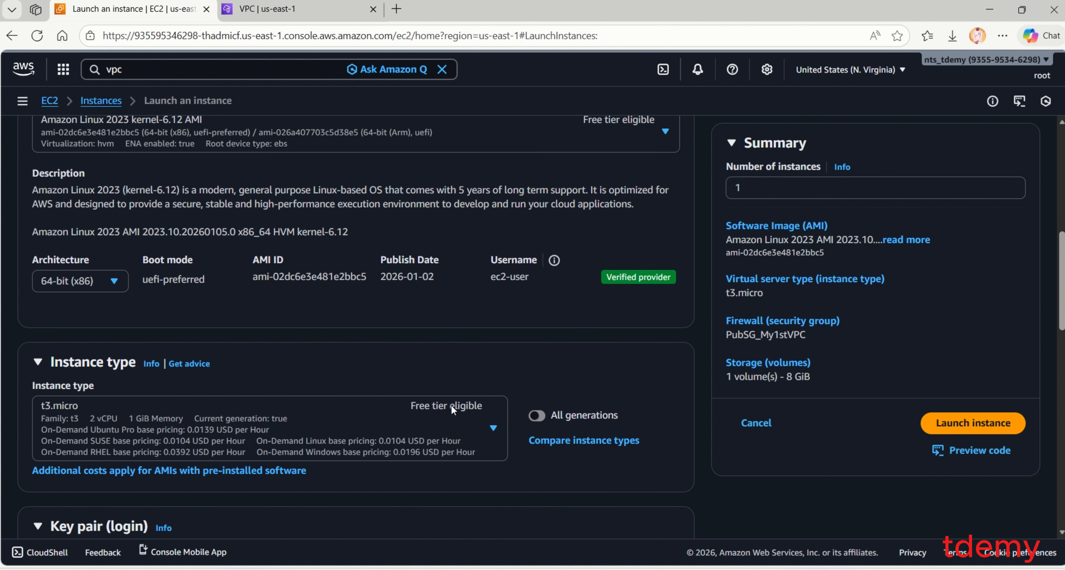
{"action": "scroll", "coordinate": [582, 376], "scroll_direction": "down", "scroll_amount": 6}
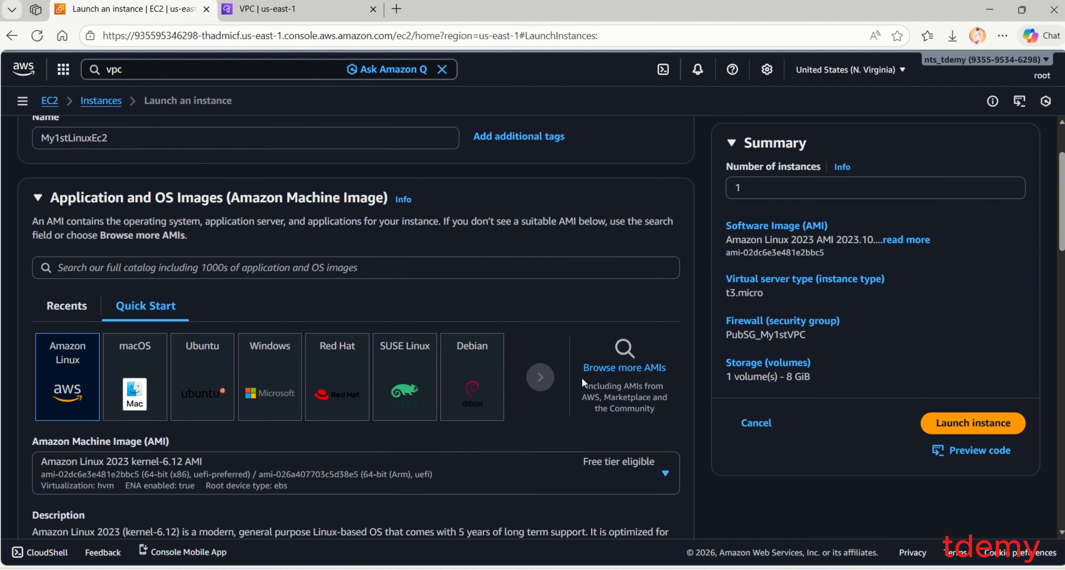
{"action": "left_click", "coordinate": [991, 430]}
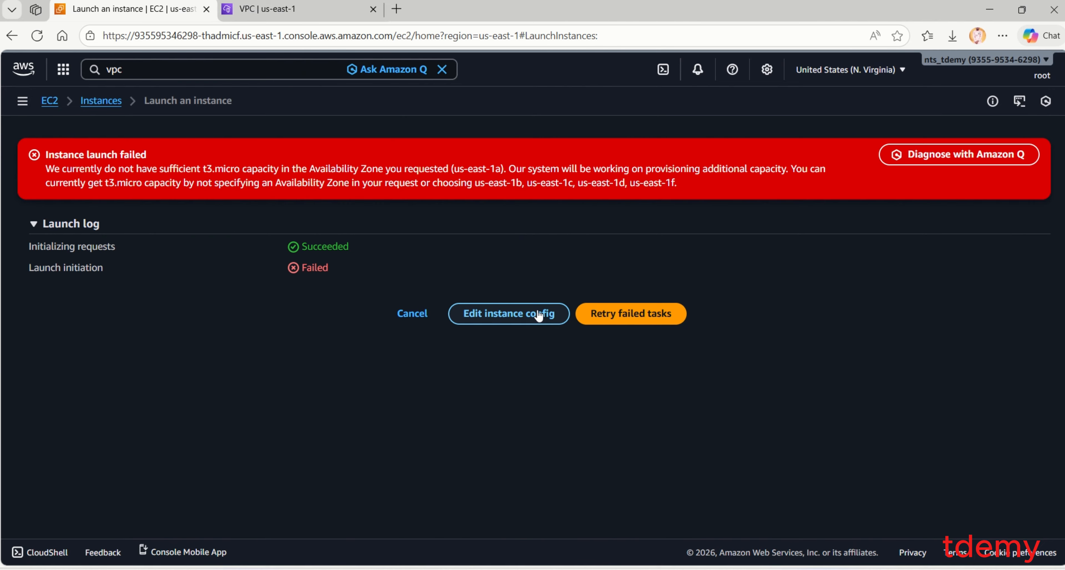
{"action": "left_click", "coordinate": [520, 317]}
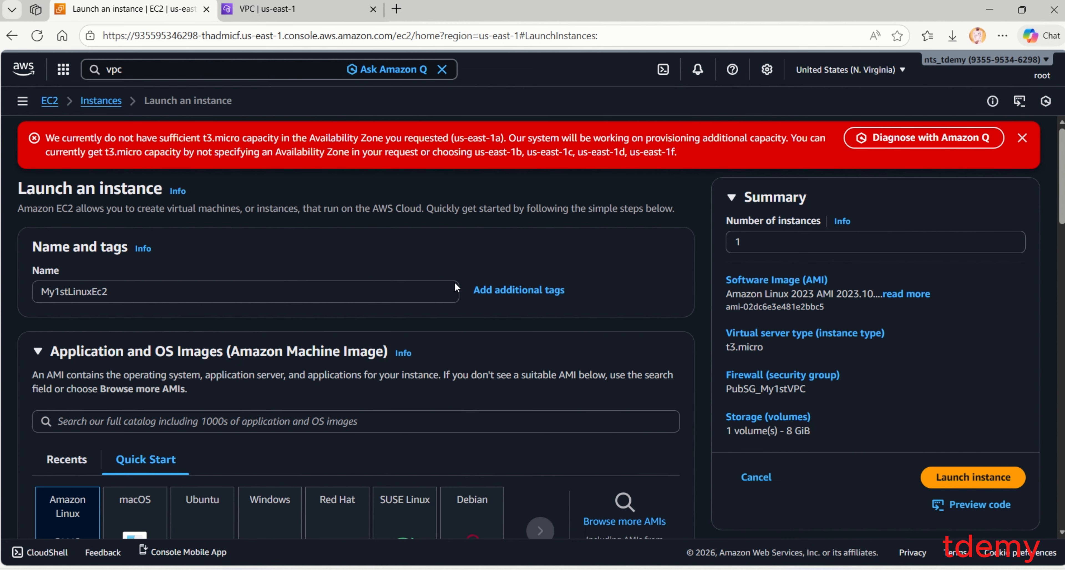
Change the machine image to Amazon Linux 2023 kernel-6.1 AMI and accept the override of the current security group rules.
{"action": "scroll", "coordinate": [394, 335], "scroll_direction": "down", "scroll_amount": 5}
{"action": "scroll", "coordinate": [394, 335], "scroll_direction": "down", "scroll_amount": 4}
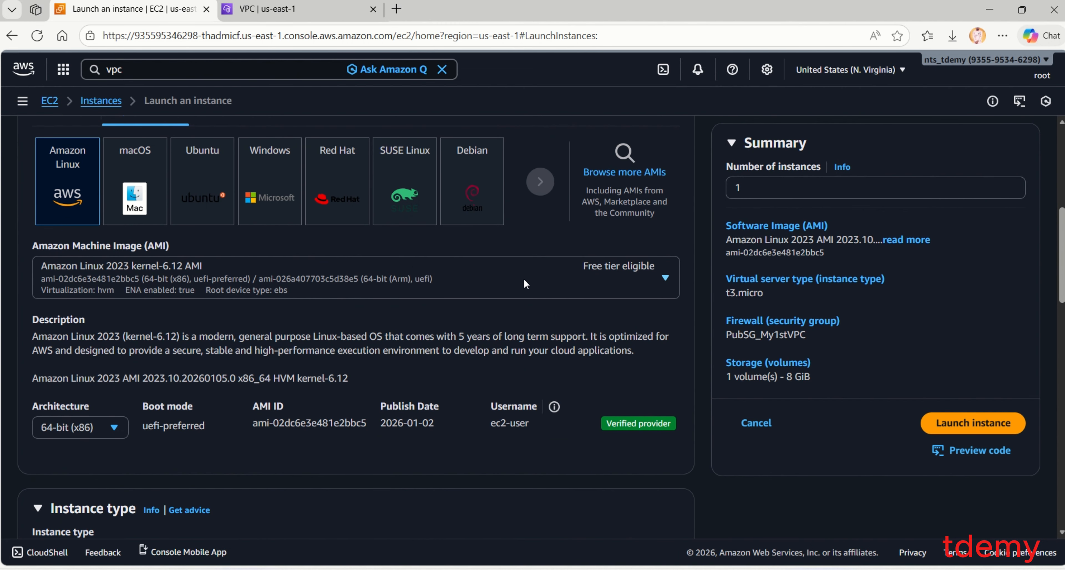
{"action": "left_click", "coordinate": [562, 288]}
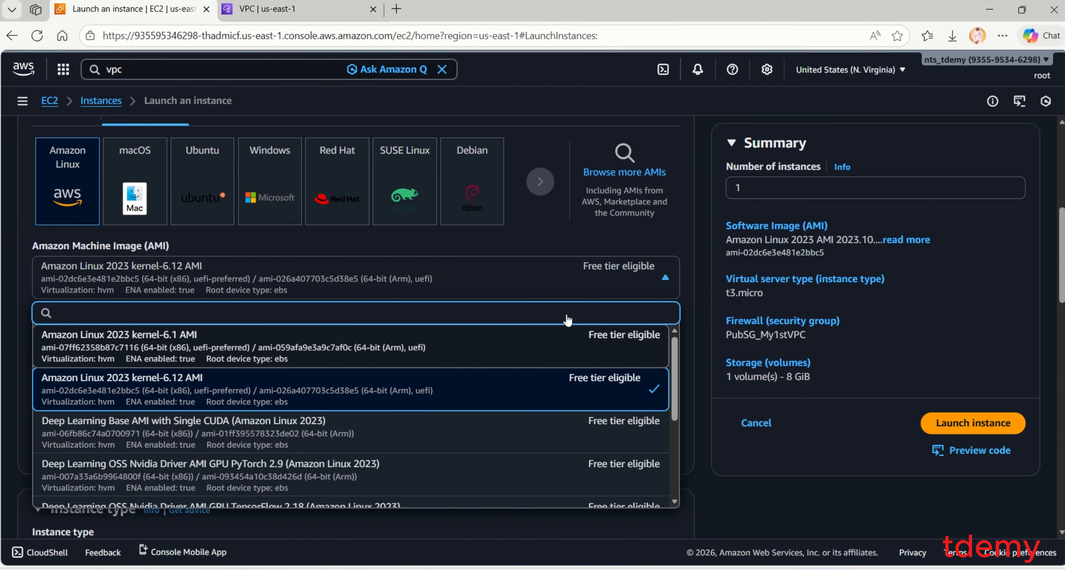
{"action": "left_click", "coordinate": [211, 343]}
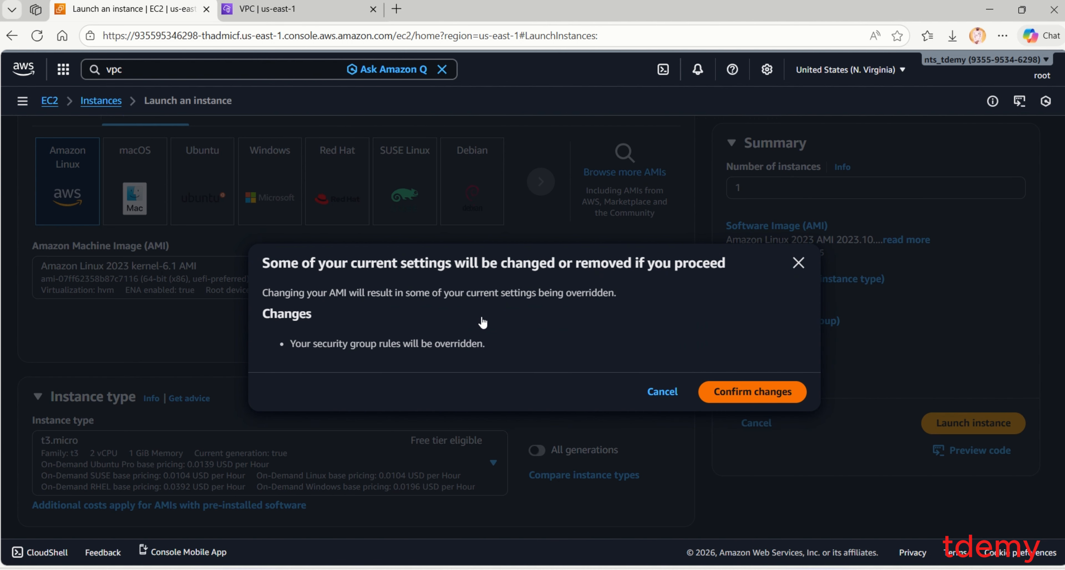
{"action": "left_click", "coordinate": [734, 393]}
Check the instance type options without changing them, and review the machine image, key pair, network and storage settings.
{"action": "scroll", "coordinate": [498, 313], "scroll_direction": "down", "scroll_amount": 3}
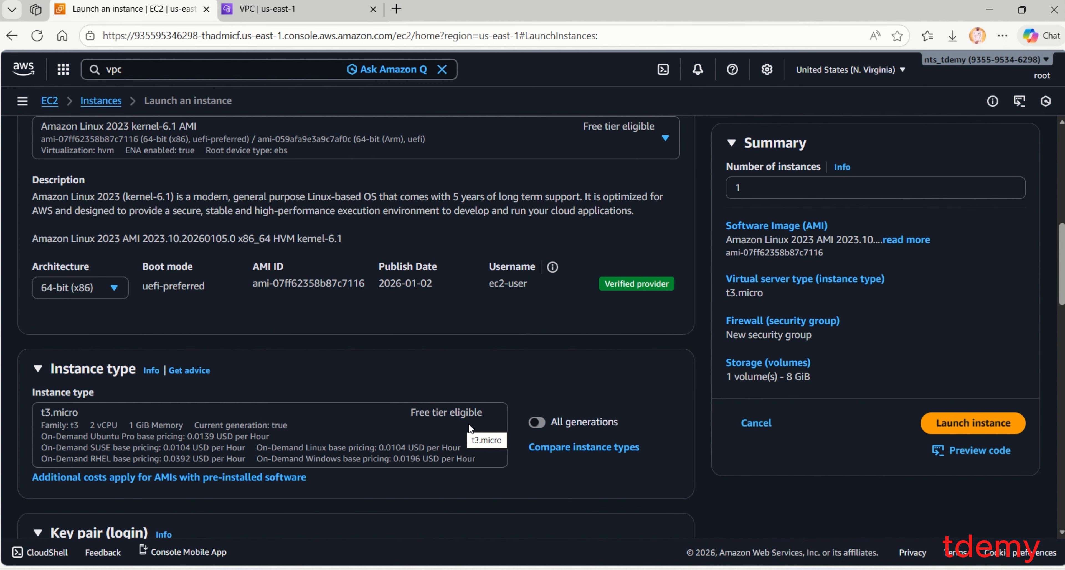
{"action": "left_click", "coordinate": [469, 423]}
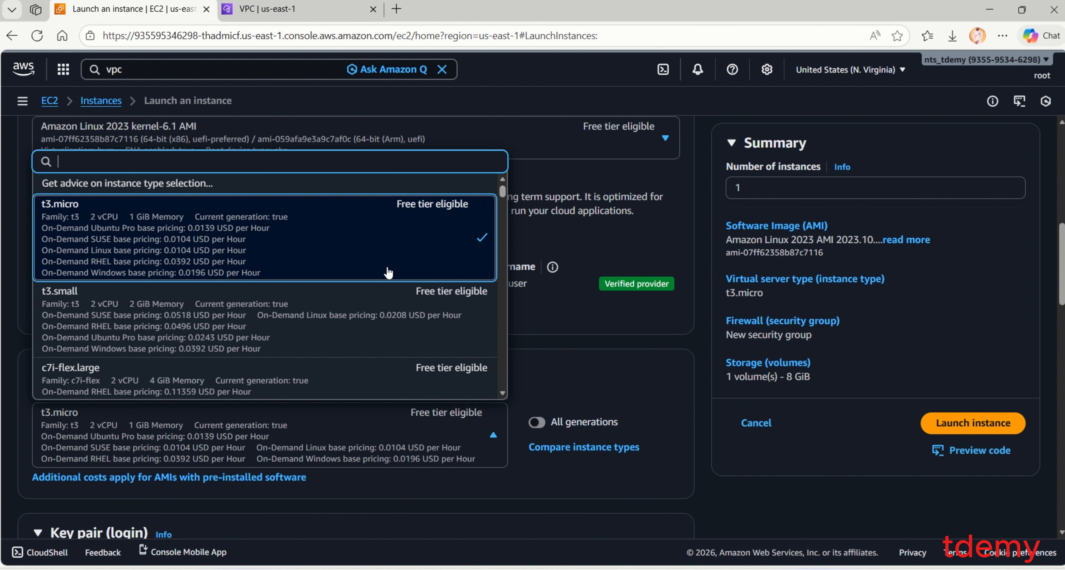
{"action": "left_click", "coordinate": [697, 366]}
{"action": "scroll", "coordinate": [579, 323], "scroll_direction": "up", "scroll_amount": 1}
{"action": "scroll", "coordinate": [534, 297], "scroll_direction": "up", "scroll_amount": 2}
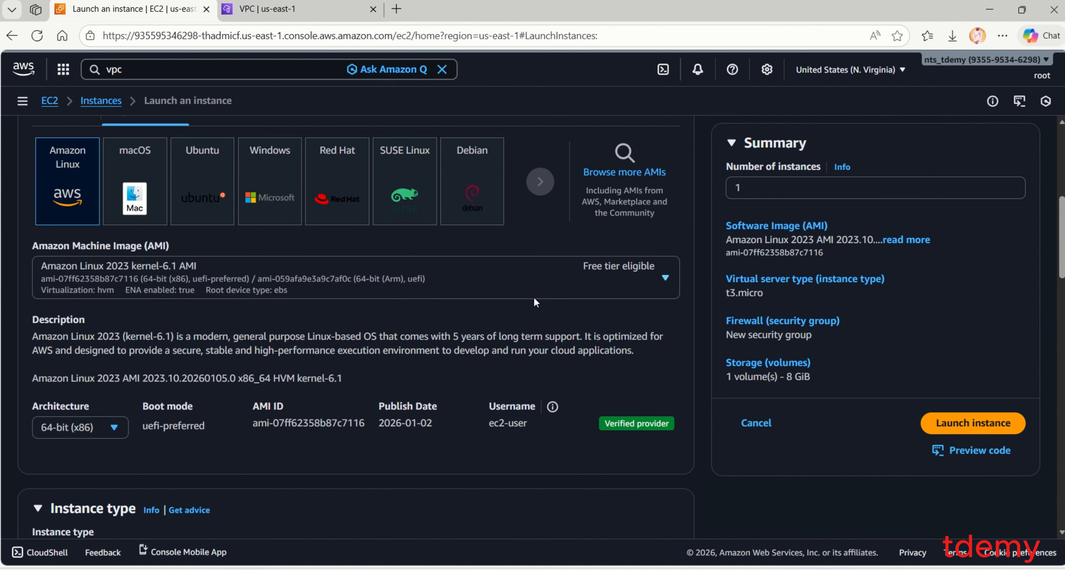
{"action": "scroll", "coordinate": [533, 296], "scroll_direction": "down", "scroll_amount": 8}
{"action": "scroll", "coordinate": [515, 304], "scroll_direction": "down", "scroll_amount": 3}
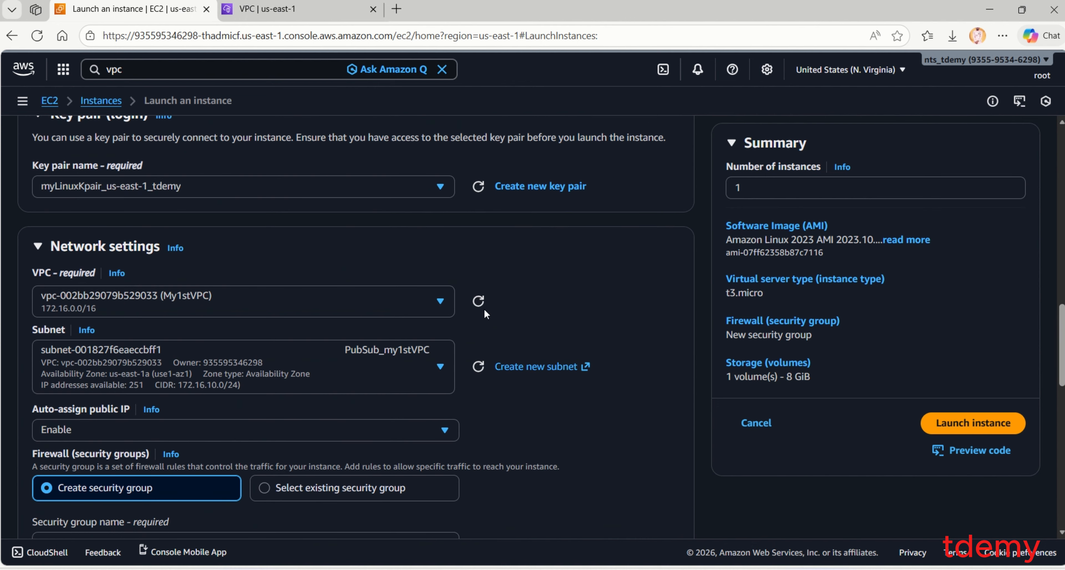
{"action": "scroll", "coordinate": [484, 309], "scroll_direction": "up", "scroll_amount": 6}
{"action": "scroll", "coordinate": [486, 308], "scroll_direction": "up", "scroll_amount": 12}
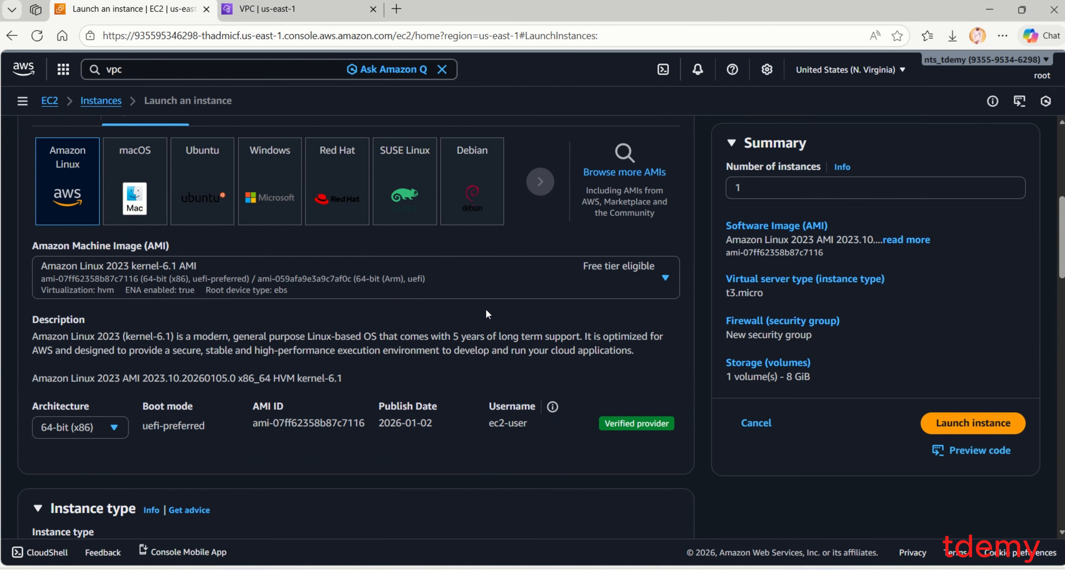
{"action": "scroll", "coordinate": [486, 308], "scroll_direction": "down", "scroll_amount": 5}
{"action": "scroll", "coordinate": [475, 315], "scroll_direction": "up", "scroll_amount": 2}
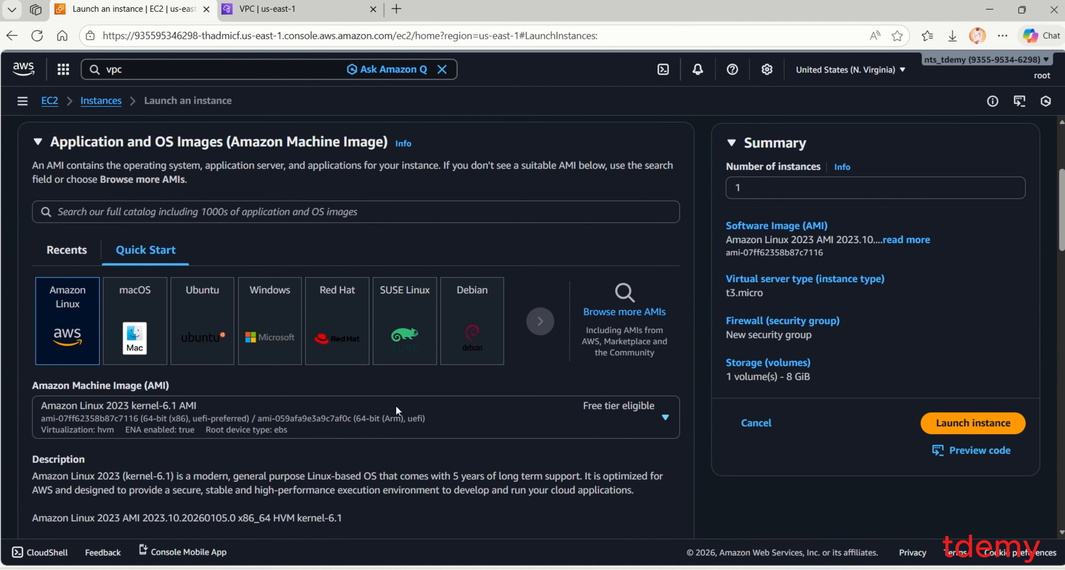
{"action": "scroll", "coordinate": [492, 418], "scroll_direction": "down", "scroll_amount": 2}
{"action": "scroll", "coordinate": [610, 364], "scroll_direction": "down", "scroll_amount": 10}
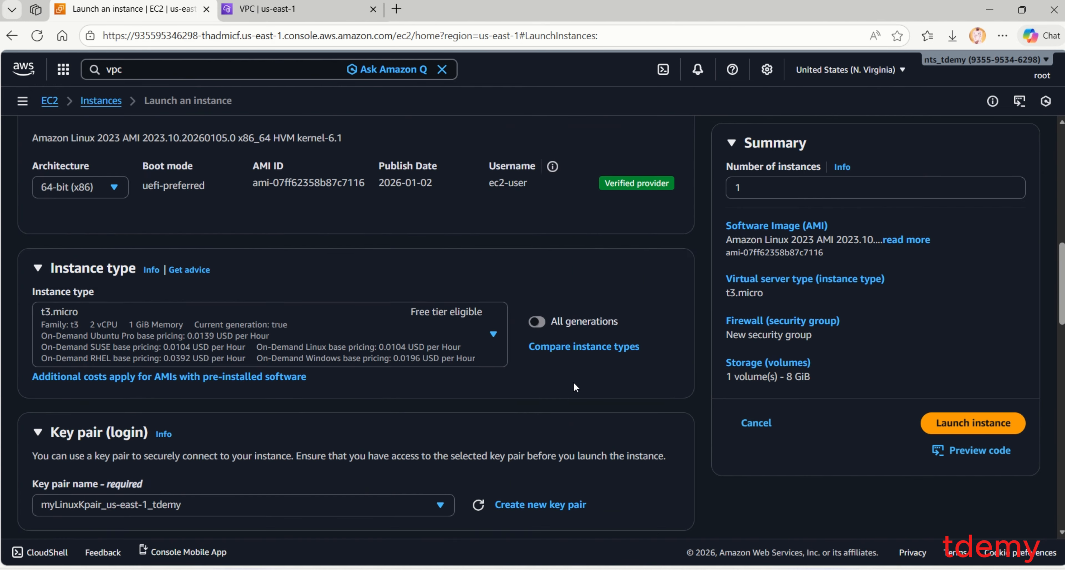
{"action": "scroll", "coordinate": [550, 365], "scroll_direction": "up", "scroll_amount": 2}
{"action": "scroll", "coordinate": [476, 317], "scroll_direction": "down", "scroll_amount": 15}
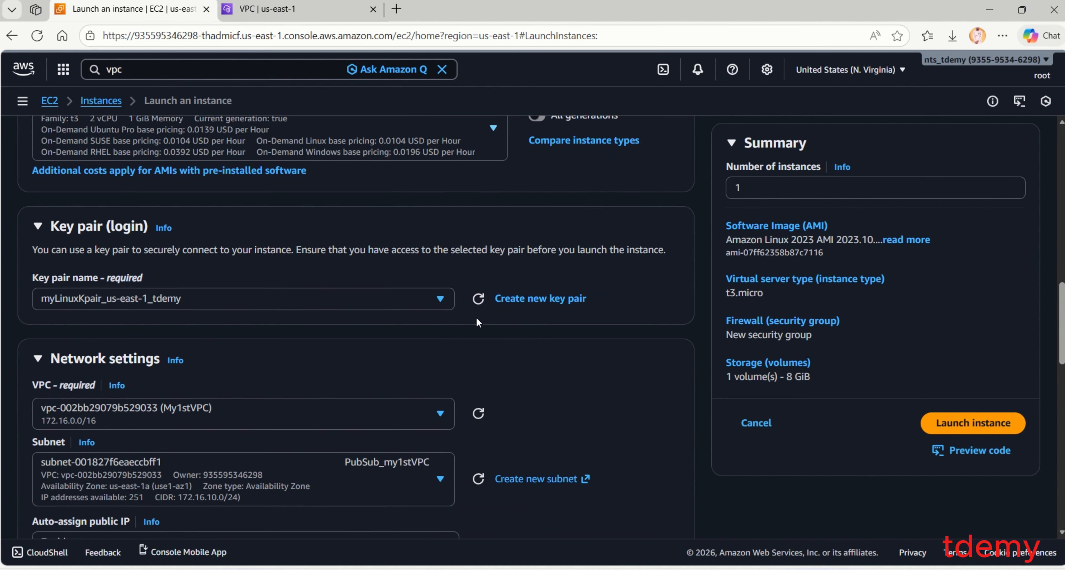
{"action": "scroll", "coordinate": [291, 254], "scroll_direction": "down", "scroll_amount": 4}
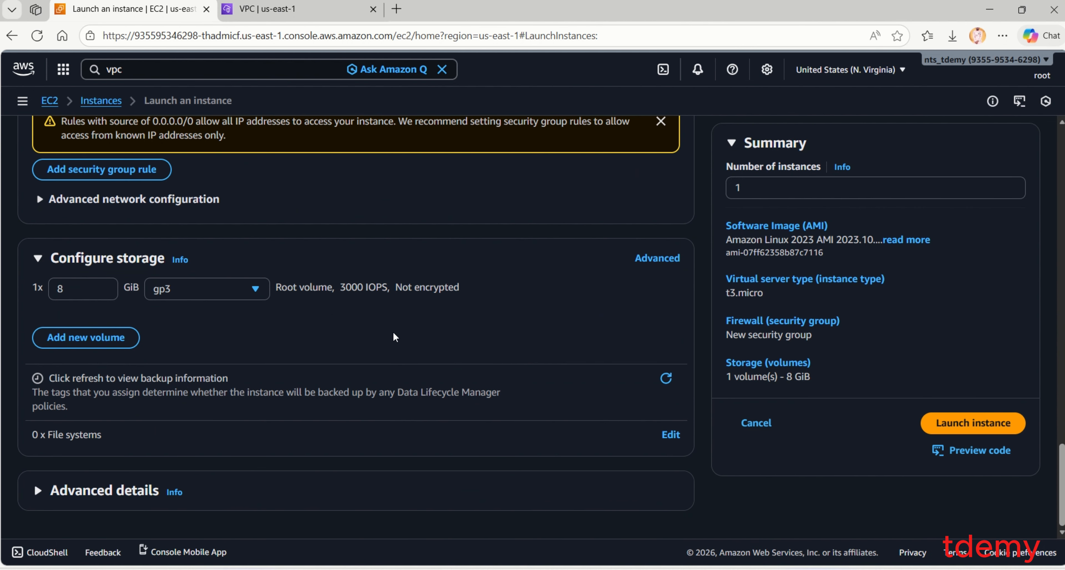
Launch the instance with the current configuration and open the list of all instances.
{"action": "left_click", "coordinate": [978, 420]}
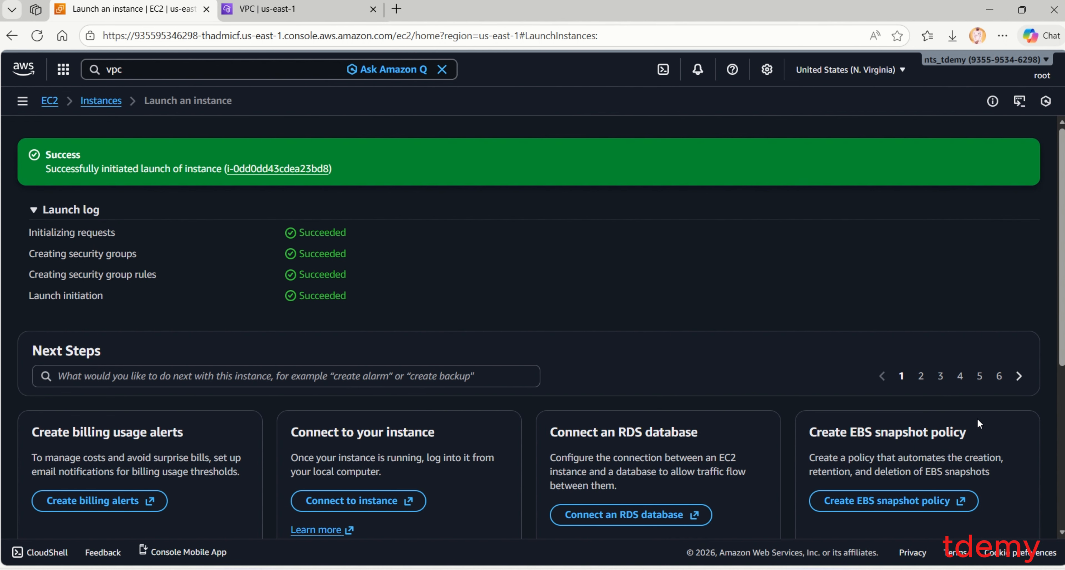
{"action": "scroll", "coordinate": [751, 318], "scroll_direction": "down", "scroll_amount": 5}
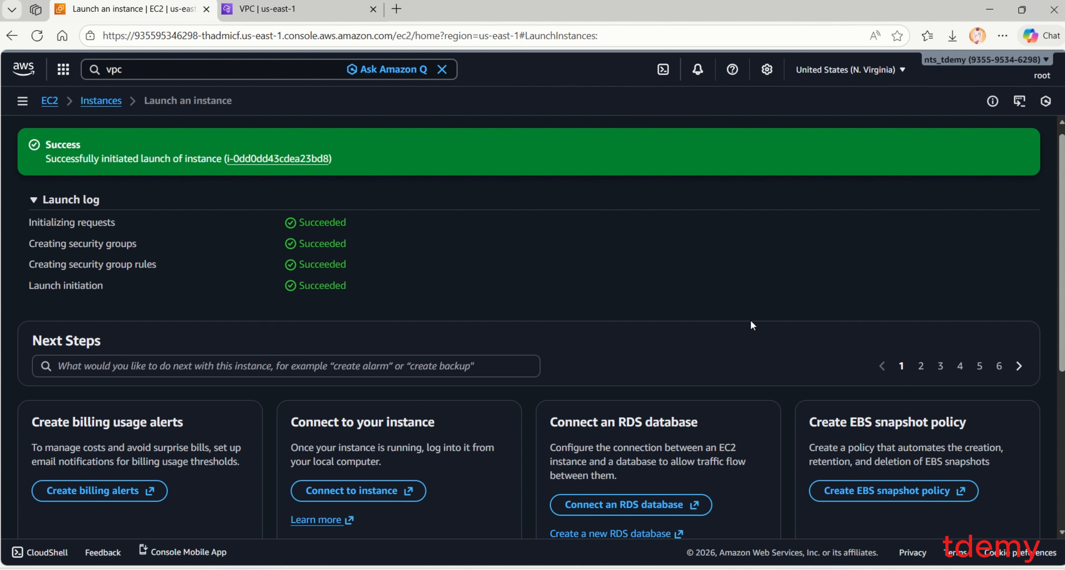
{"action": "left_click", "coordinate": [970, 505]}
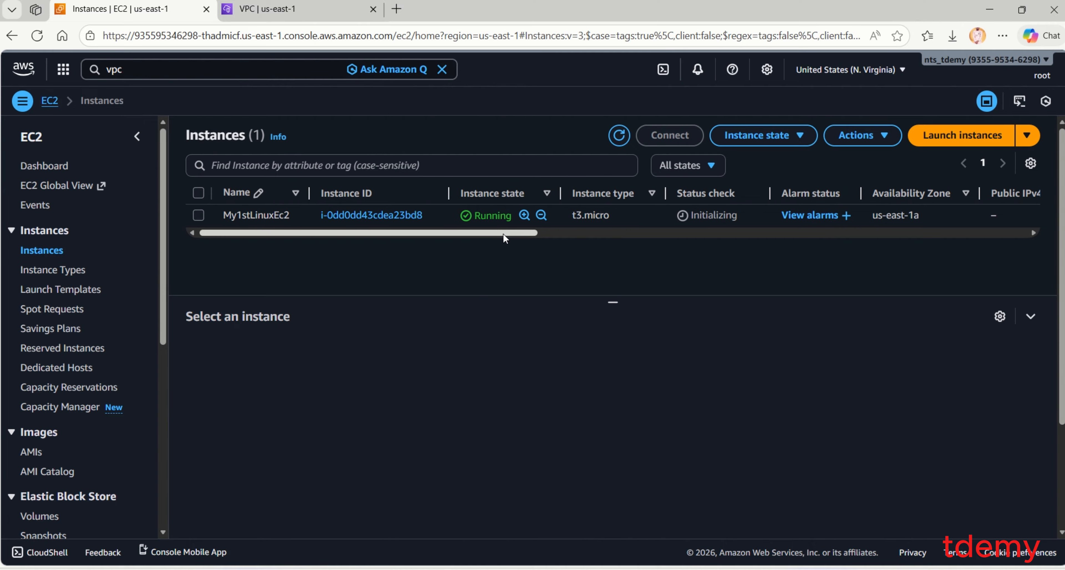
Refresh the instances list and check the state and status check of My1stLinuxEc2.
{"action": "left_click_drag", "start_coordinate": [501, 233], "coordinate": [540, 233]}
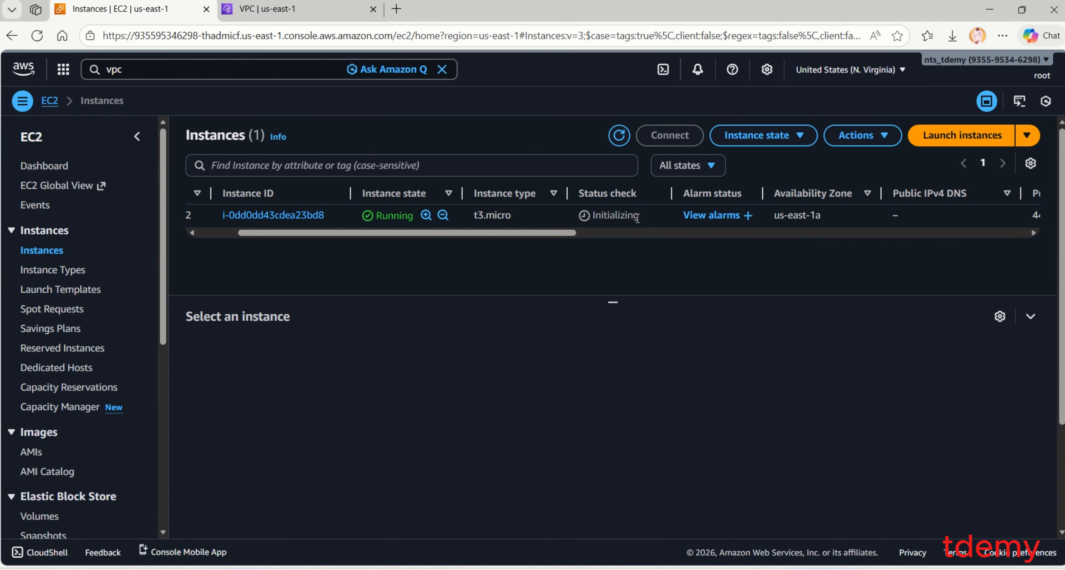
{"action": "left_click", "coordinate": [620, 143]}
{"action": "left_click", "coordinate": [624, 145]}
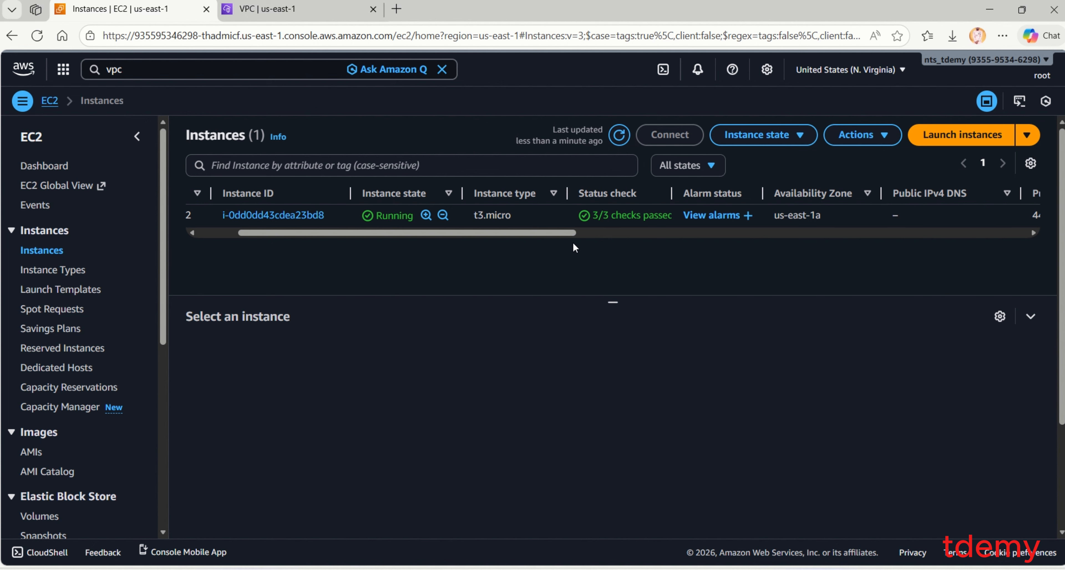
{"action": "left_click_drag", "start_coordinate": [526, 233], "coordinate": [487, 234]}
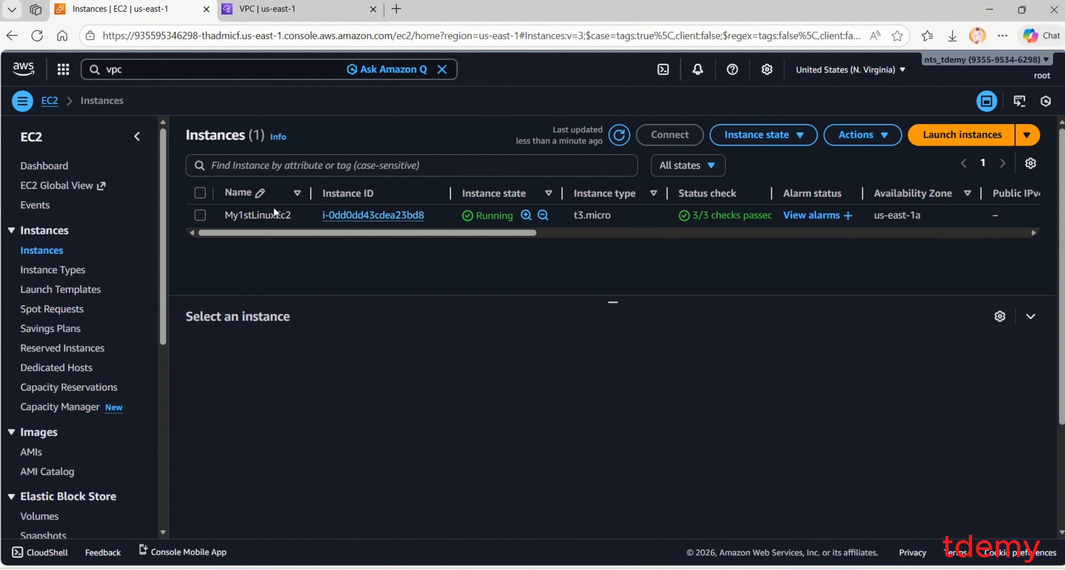
Select My1stLinuxEc2 and examine its instance summary, including the IP addresses, VPC and subnet.
{"action": "left_click", "coordinate": [201, 215]}
{"action": "left_click_drag", "start_coordinate": [245, 229], "coordinate": [268, 235]}
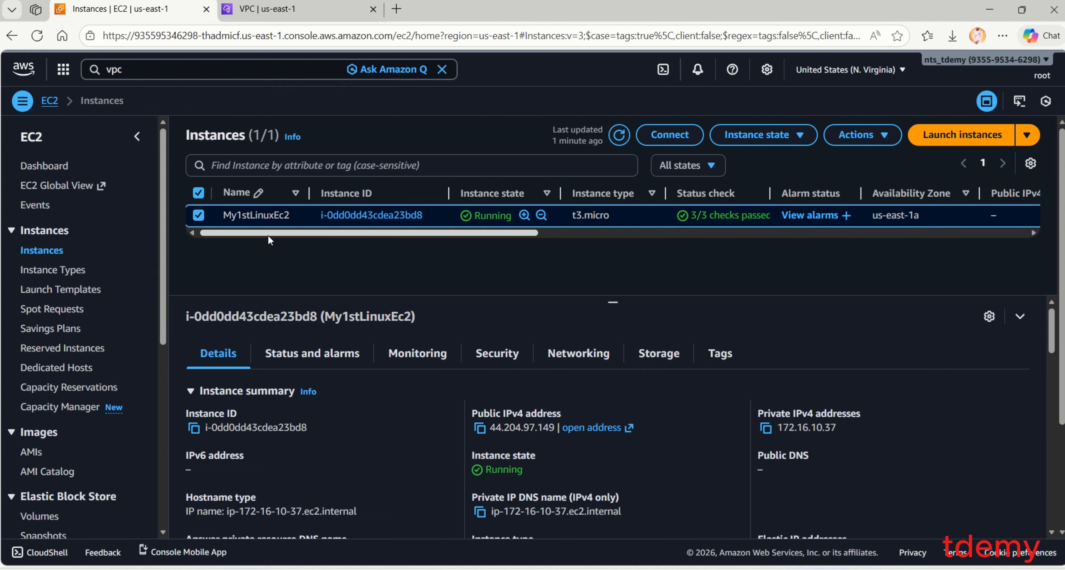
{"action": "scroll", "coordinate": [595, 411], "scroll_direction": "down", "scroll_amount": 2}
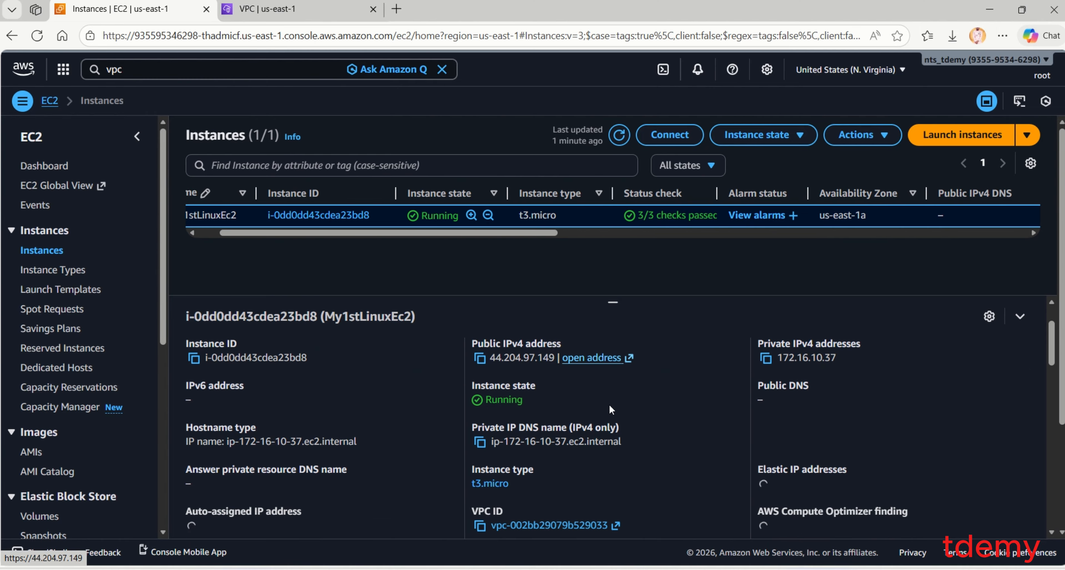
{"action": "scroll", "coordinate": [605, 403], "scroll_direction": "up", "scroll_amount": 2}
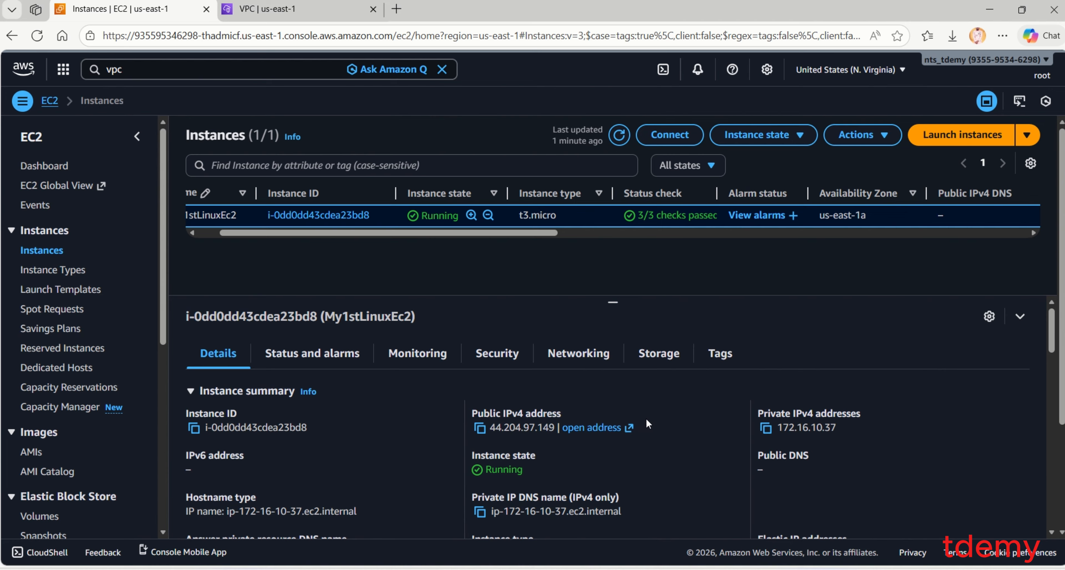
{"action": "scroll", "coordinate": [646, 418], "scroll_direction": "down", "scroll_amount": 3}
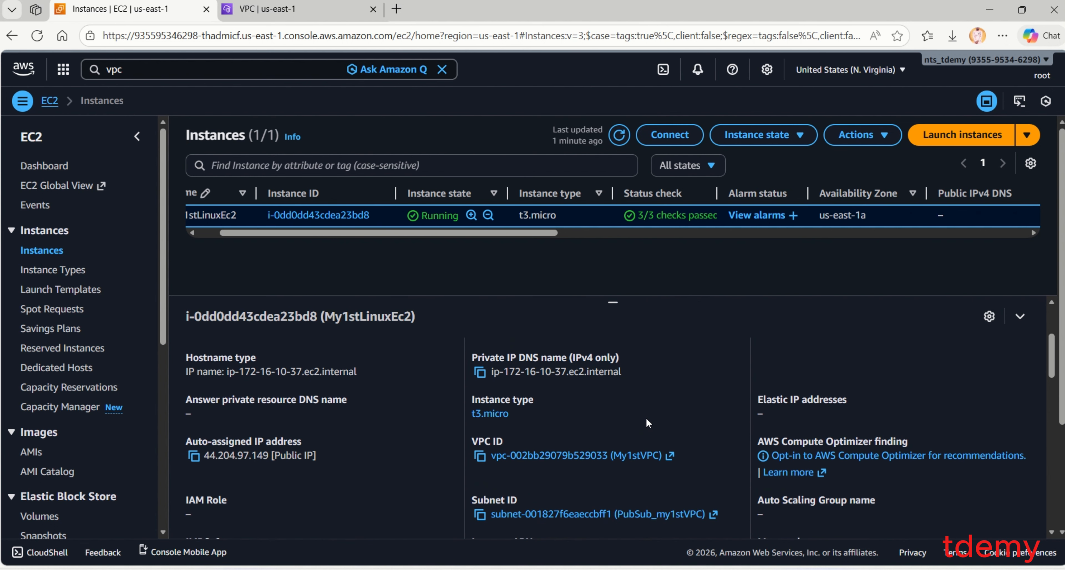
{"action": "scroll", "coordinate": [645, 417], "scroll_direction": "up", "scroll_amount": 3}
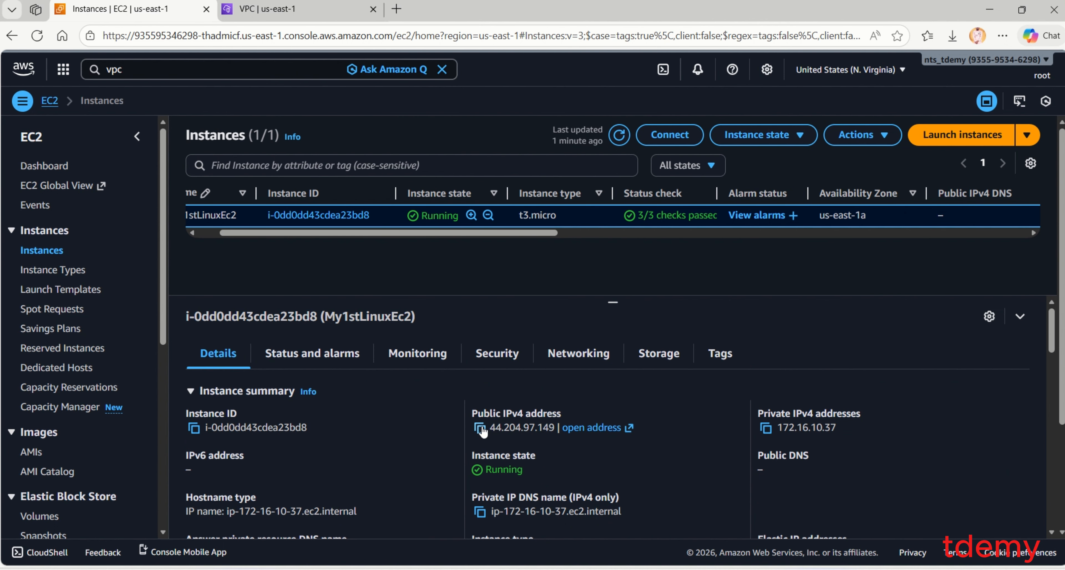
{"action": "left_click_drag", "start_coordinate": [530, 233], "coordinate": [483, 233]}
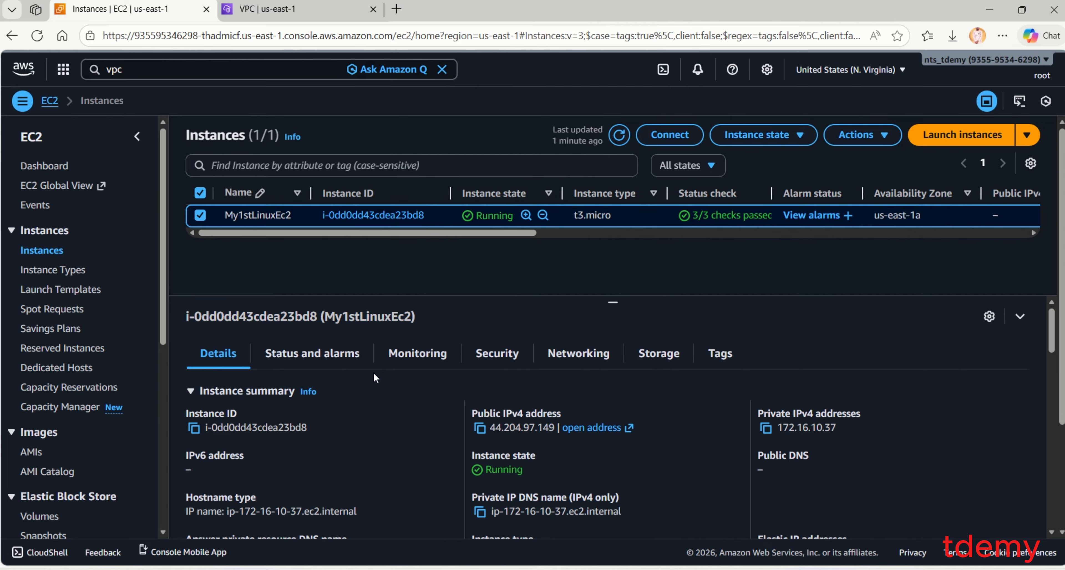
{"action": "scroll", "coordinate": [374, 378], "scroll_direction": "down", "scroll_amount": 2}
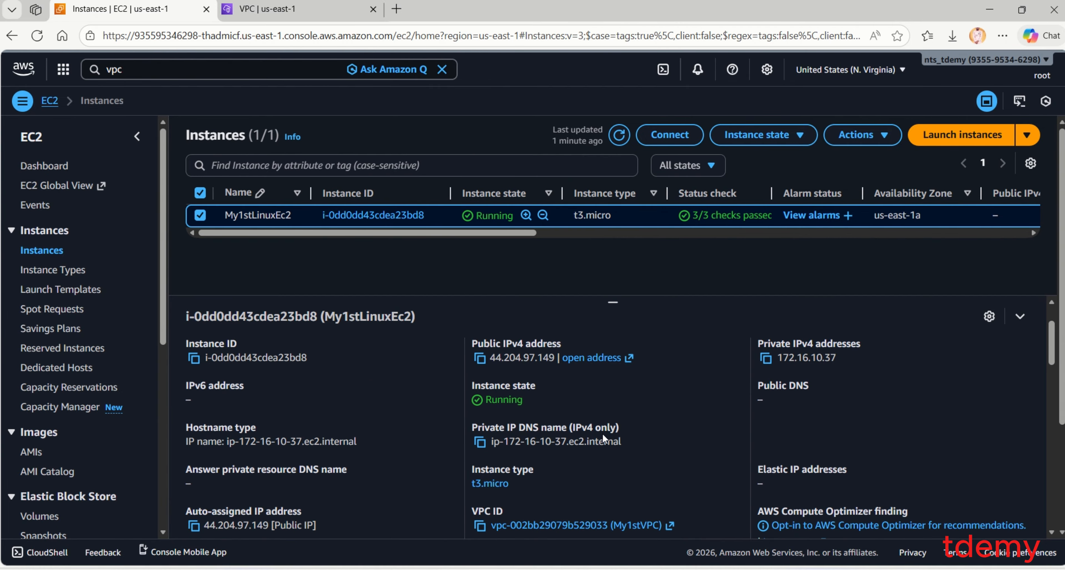
{"action": "scroll", "coordinate": [602, 432], "scroll_direction": "down", "scroll_amount": 3}
{"action": "scroll", "coordinate": [603, 429], "scroll_direction": "up", "scroll_amount": 5}
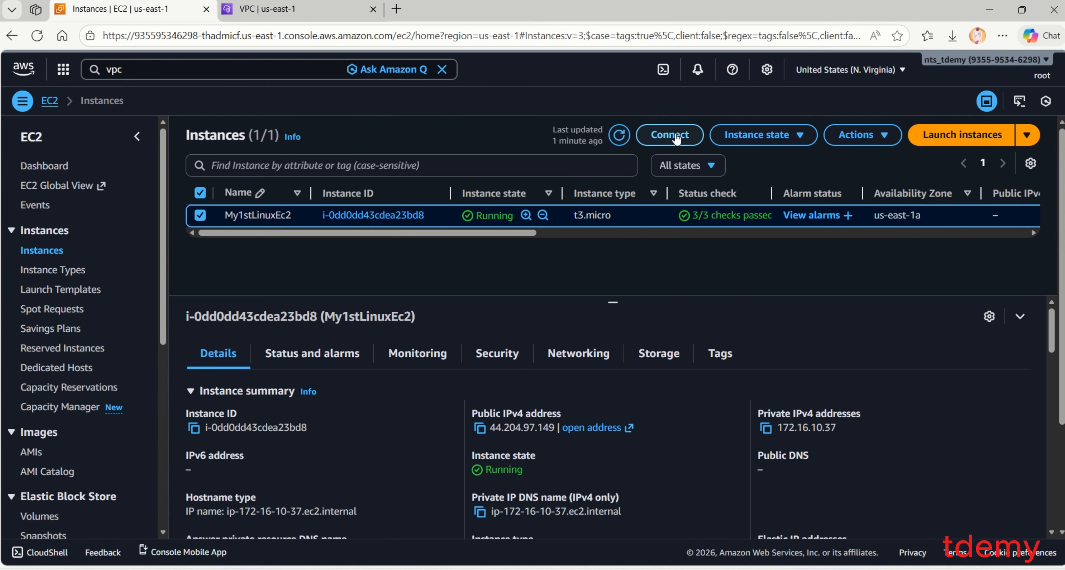
Open the connection options for My1stLinuxEc2 and look through the Session Manager, SSH client and EC2 serial console methods.
{"action": "left_click", "coordinate": [672, 134]}
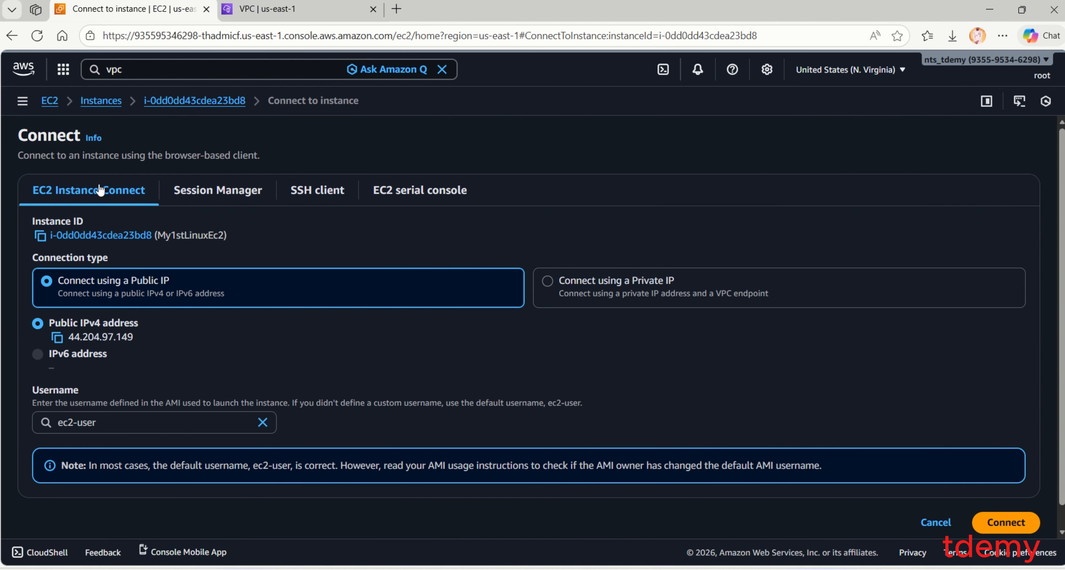
{"action": "scroll", "coordinate": [481, 347], "scroll_direction": "down", "scroll_amount": 1}
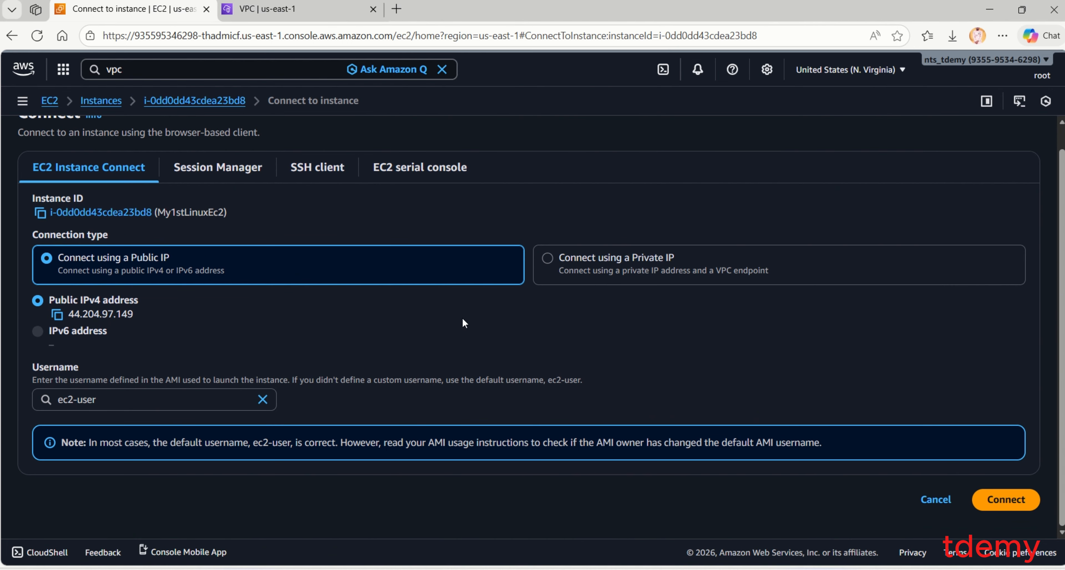
{"action": "scroll", "coordinate": [446, 308], "scroll_direction": "up", "scroll_amount": 1}
{"action": "left_click", "coordinate": [244, 199]}
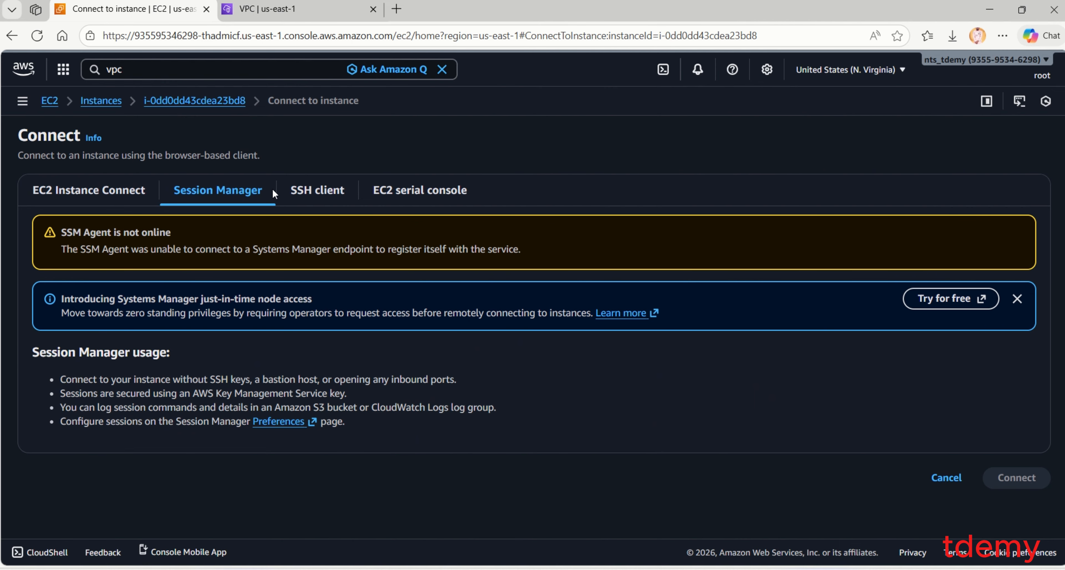
{"action": "left_click", "coordinate": [303, 191]}
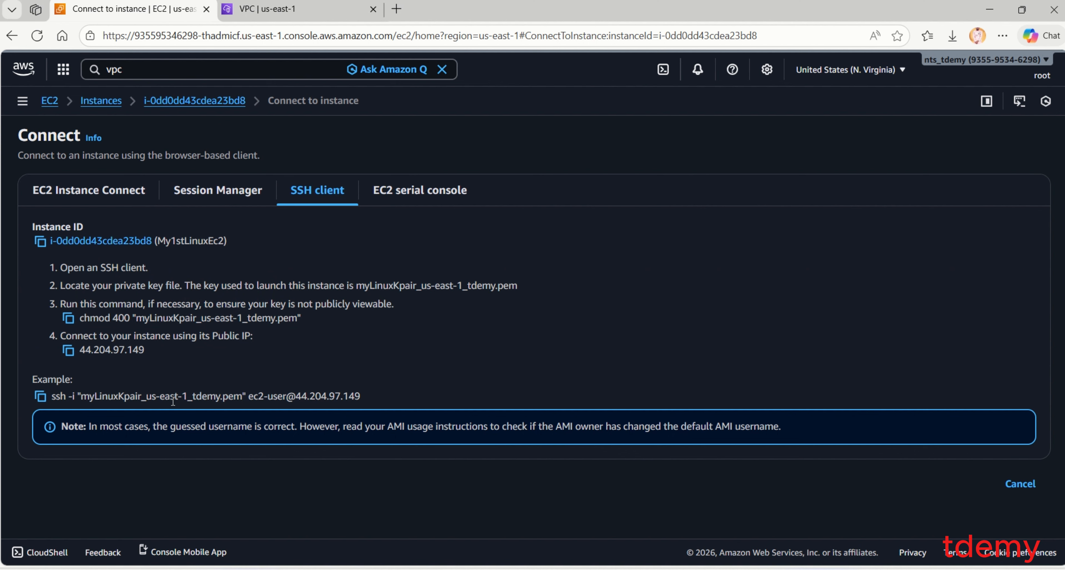
{"action": "left_click", "coordinate": [411, 200]}
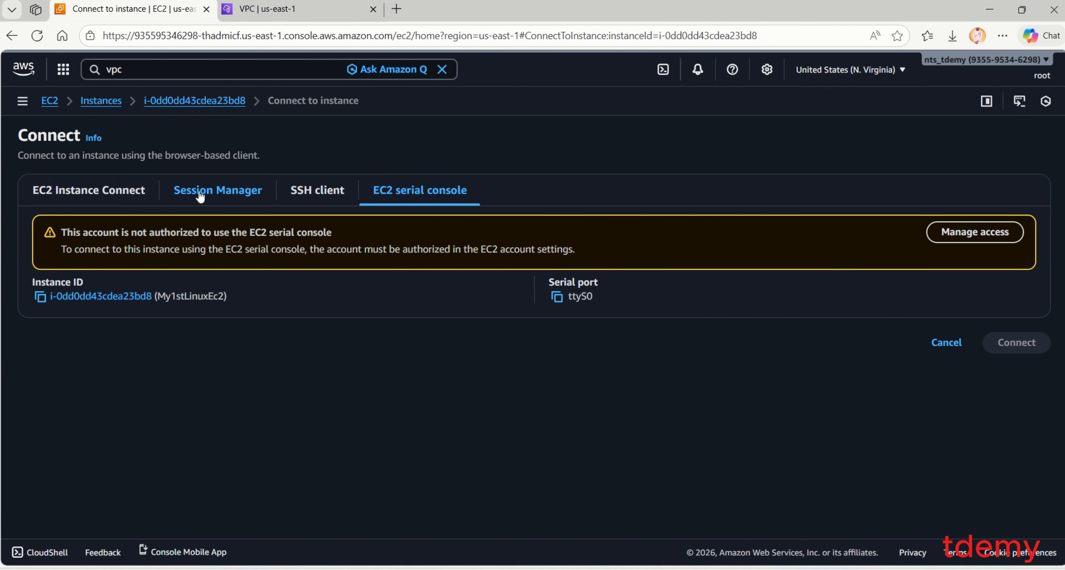
Connect to My1stLinuxEc2 through EC2 Instance Connect using its public IP and username ec2-user, and return to the instances list.
{"action": "left_click", "coordinate": [109, 196]}
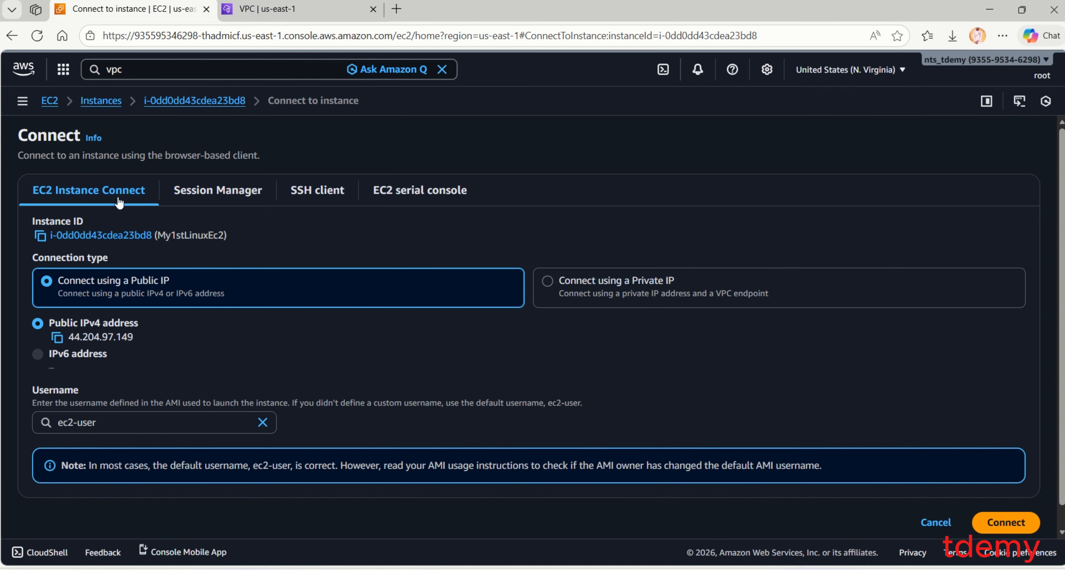
{"action": "scroll", "coordinate": [635, 423], "scroll_direction": "down", "scroll_amount": 1}
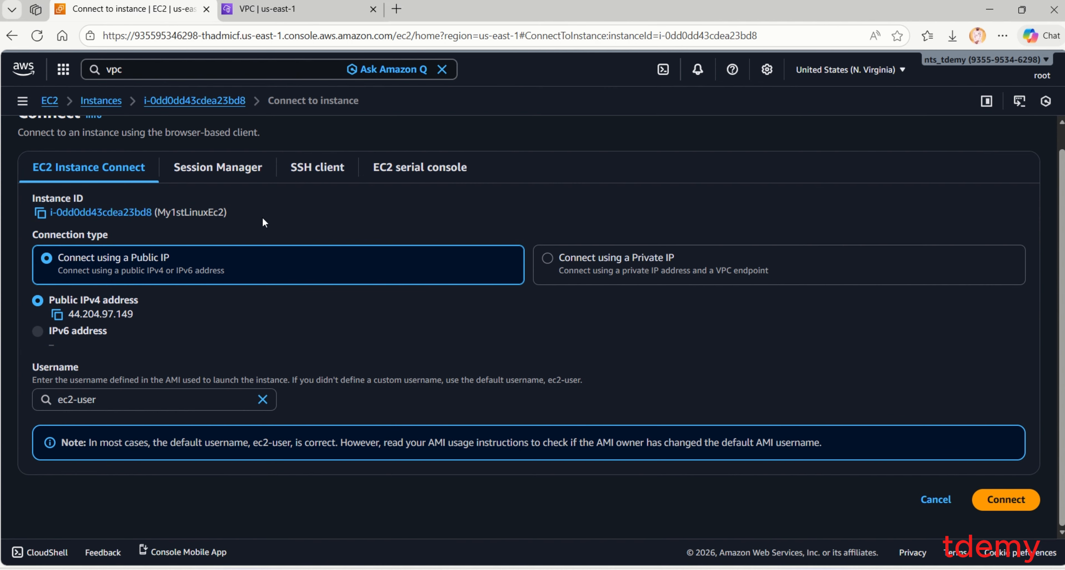
{"action": "left_click", "coordinate": [1000, 499]}
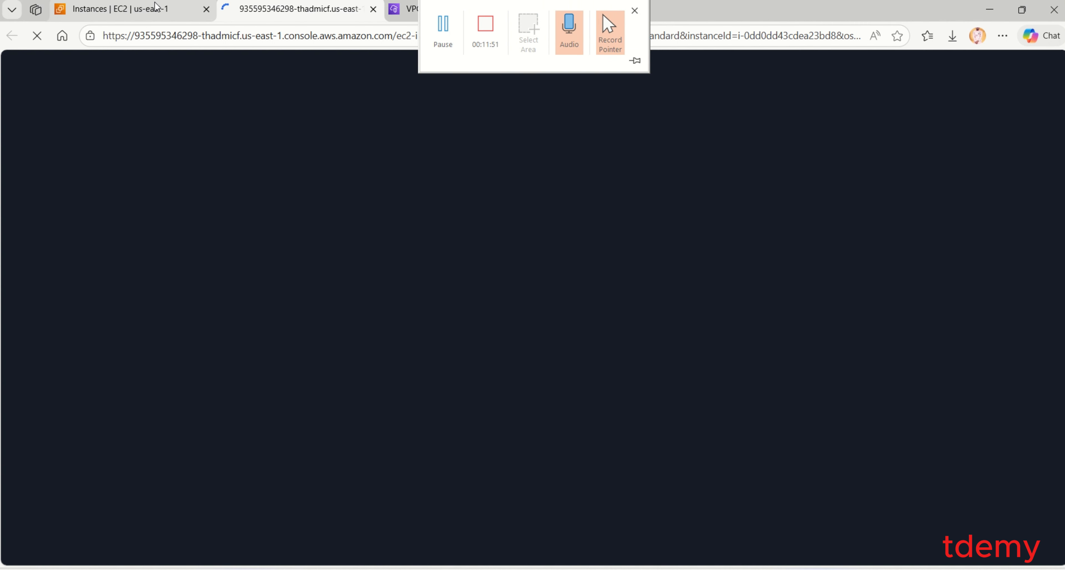
{"action": "left_click", "coordinate": [126, 10]}
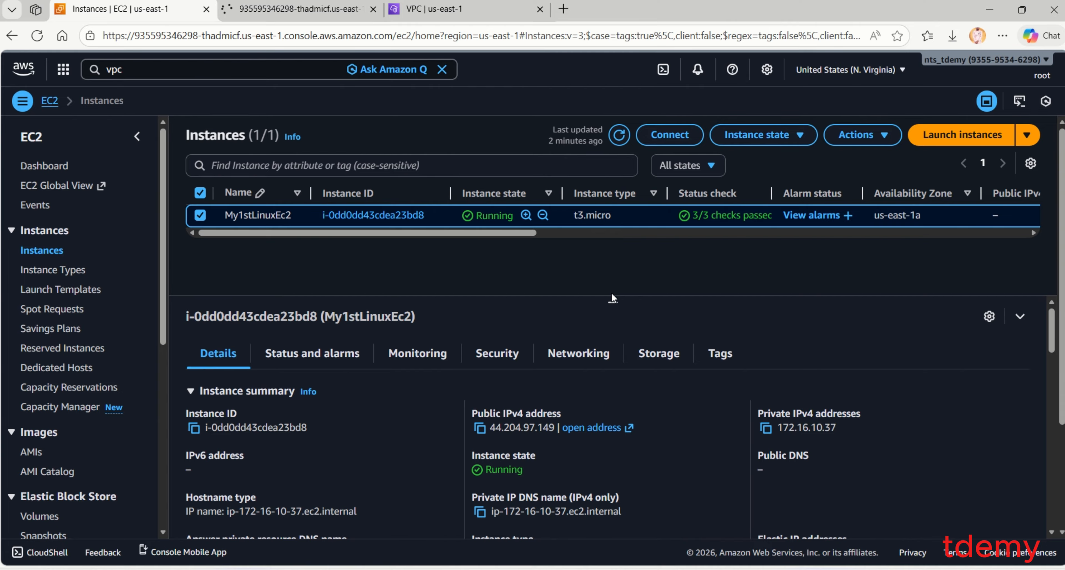
Copy the public IPv4 address of My1stLinuxEc2 and compare the instance details with the open EC2 Instance Connect session.
{"action": "left_click_drag", "start_coordinate": [613, 303], "coordinate": [615, 290]}
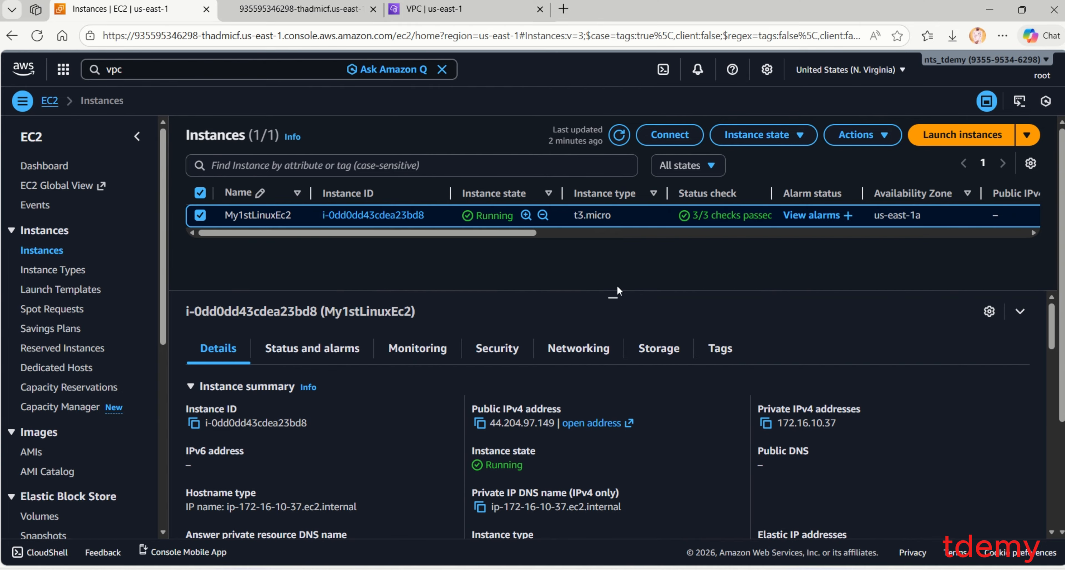
{"action": "left_click", "coordinate": [480, 423]}
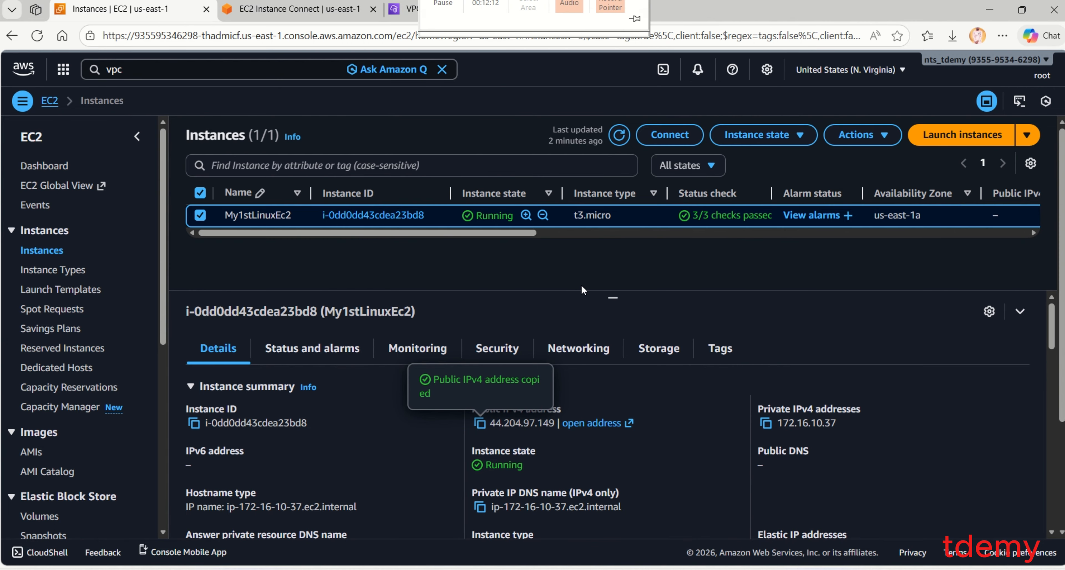
{"action": "left_click", "coordinate": [629, 395]}
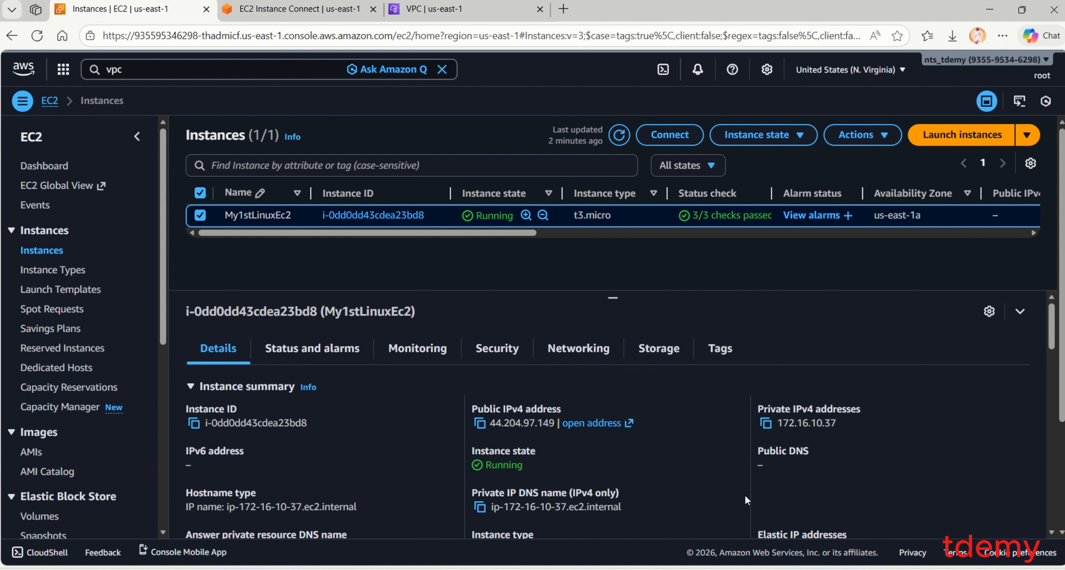
{"action": "left_click", "coordinate": [306, 13]}
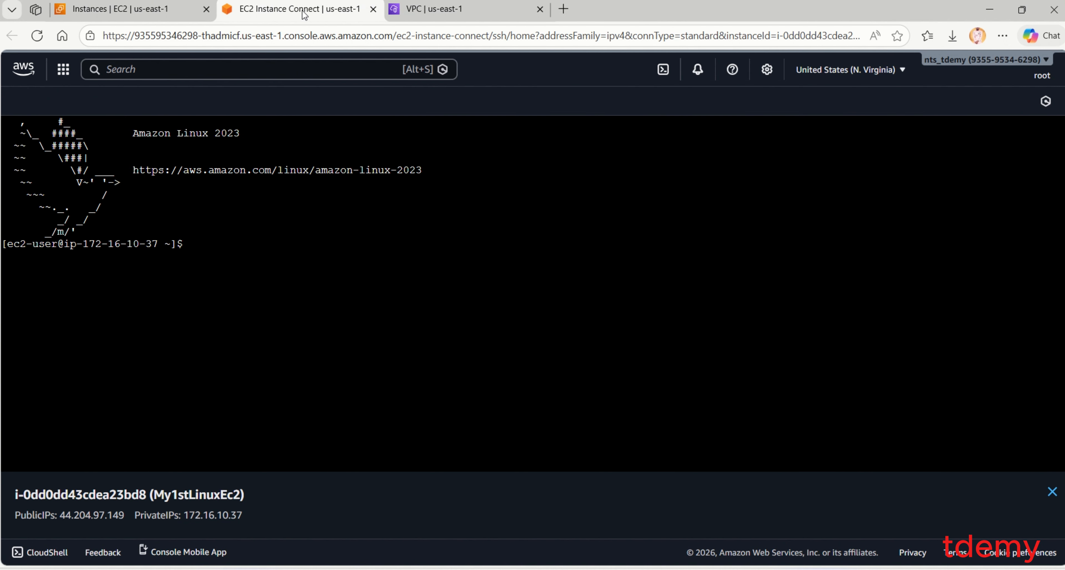
{"action": "left_click", "coordinate": [137, 9]}
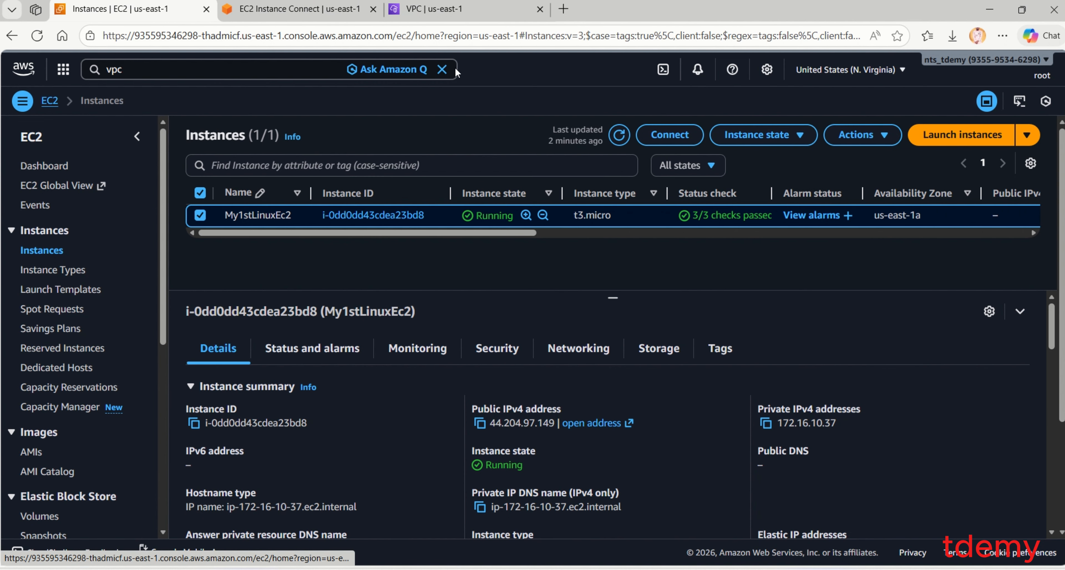
In the EC2 Instance Connect terminal, list the home directory with ls, show its path with pwd, and list it with ls -l.
{"action": "left_click", "coordinate": [311, 12]}
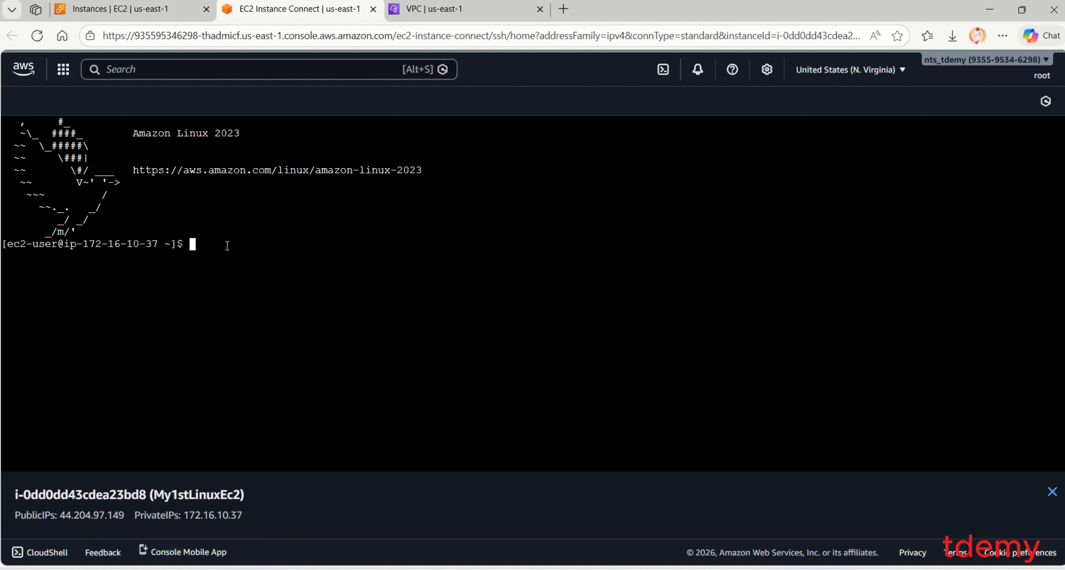
{"action": "type", "text": "ls"}
{"action": "key", "text": "Return"}
{"action": "type", "text": "pwd"}
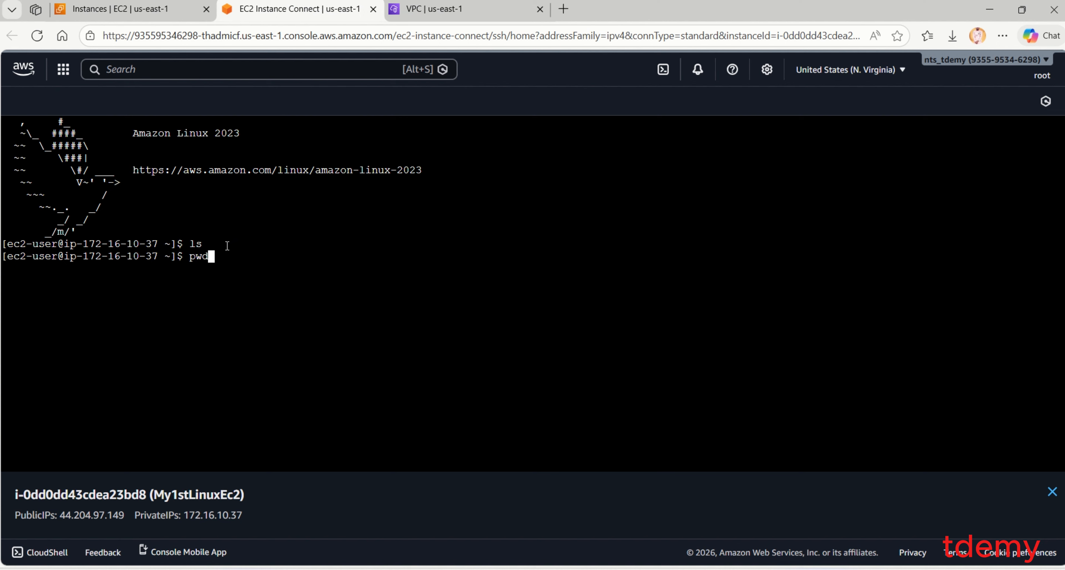
{"action": "key", "text": "Return"}
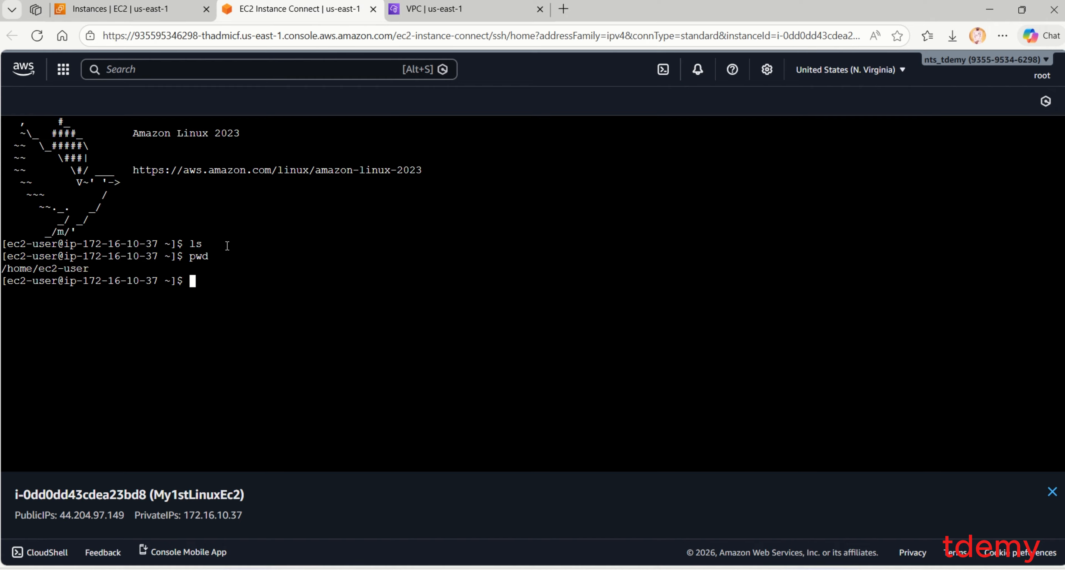
{"action": "type", "text": "ls -l"}
{"action": "key", "text": "Return"}
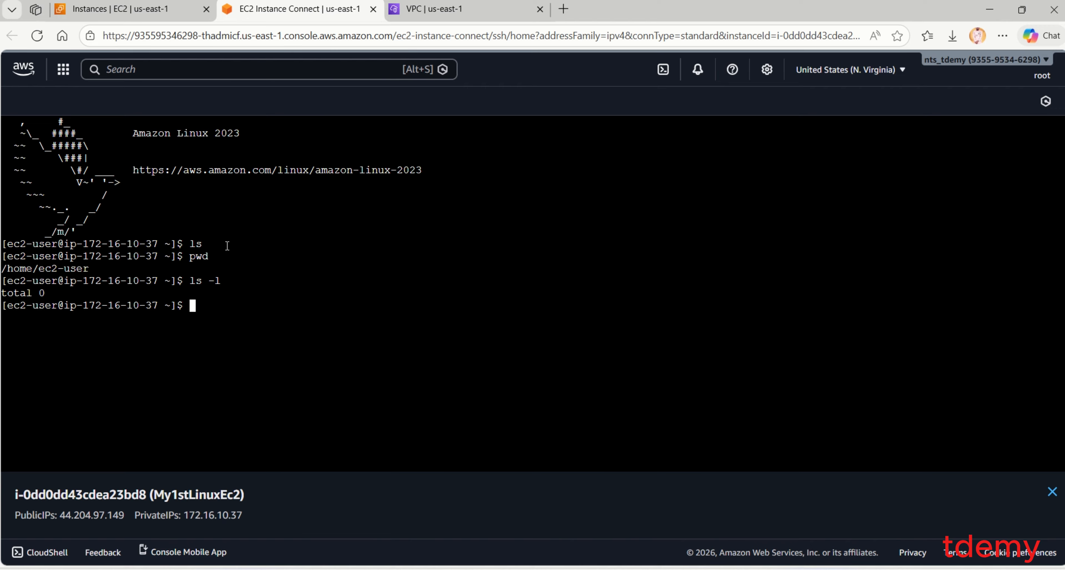
Create a directory named sam in the ec2-user home directory and list the contents with ls.
{"action": "type", "text": "mkdir sam"}
{"action": "key", "text": "Return"}
{"action": "type", "text": "ls"}
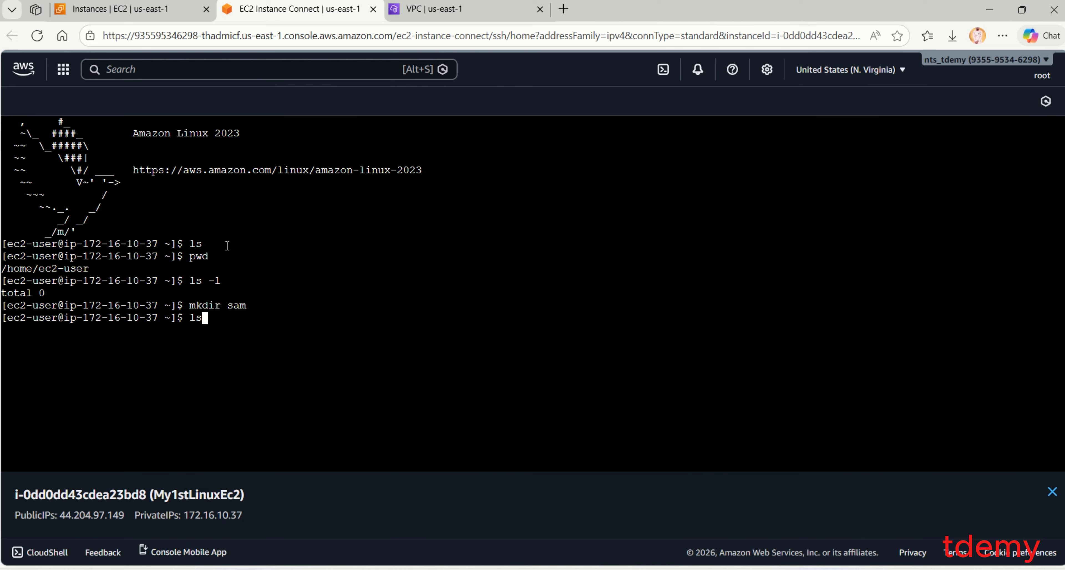
{"action": "key", "text": "Return"}
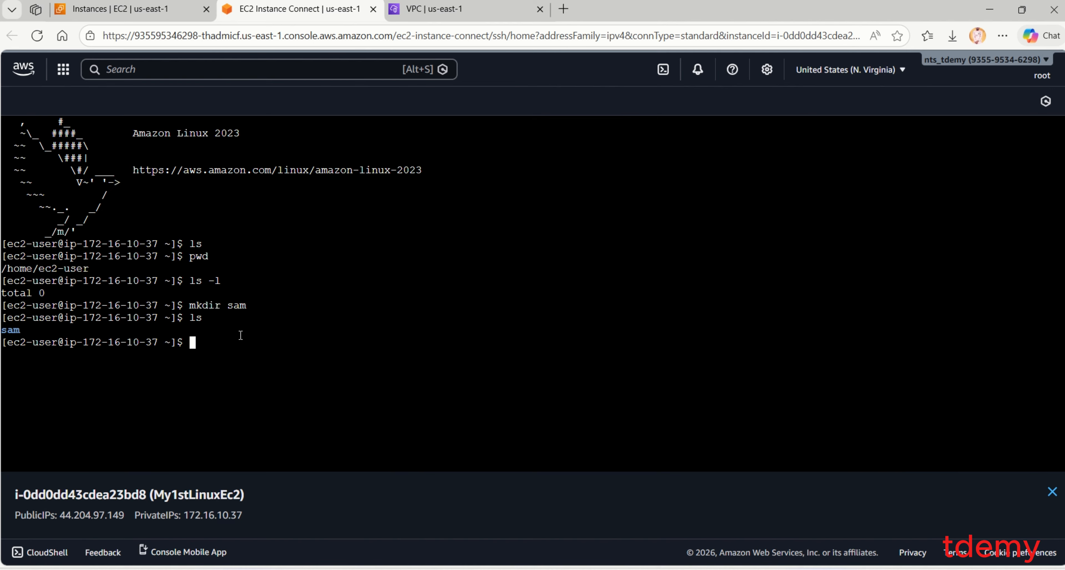
Test the instance's internet connectivity by running ping 8.8.8.8.
{"action": "type", "text": "ping 8.8.8.8"}
{"action": "key", "text": "Return"}
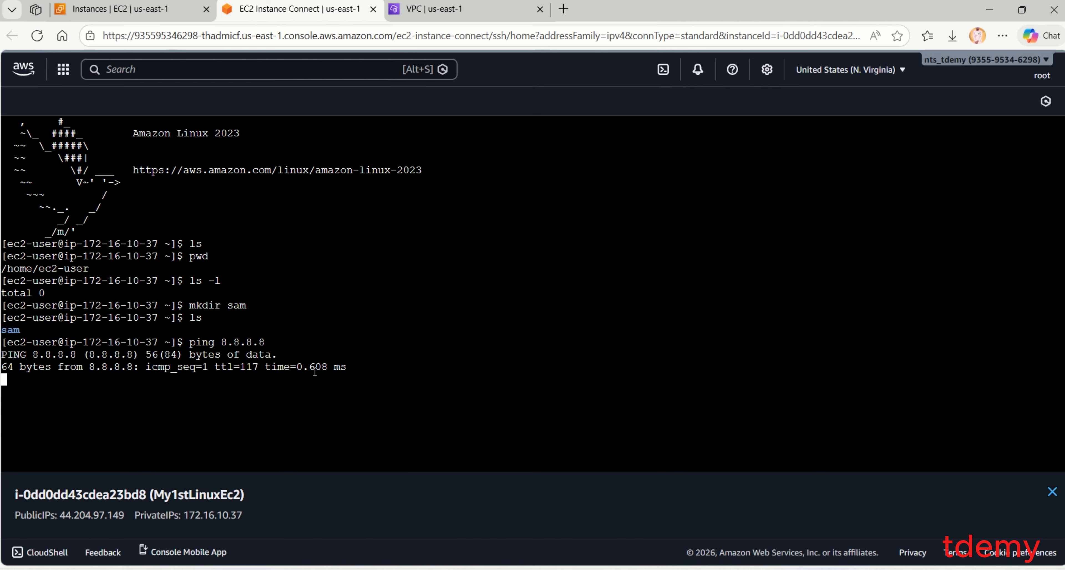